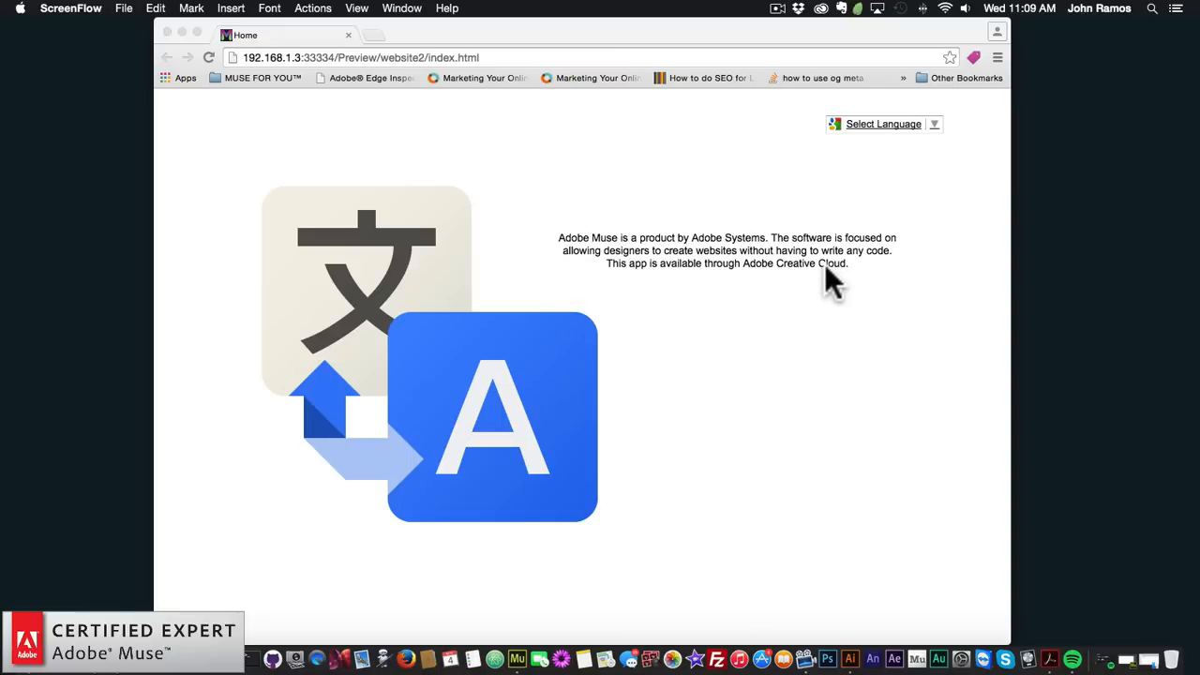
Translate the sample page into Spanish with its language selector, and look through the list of other available languages
left_click(880, 124)
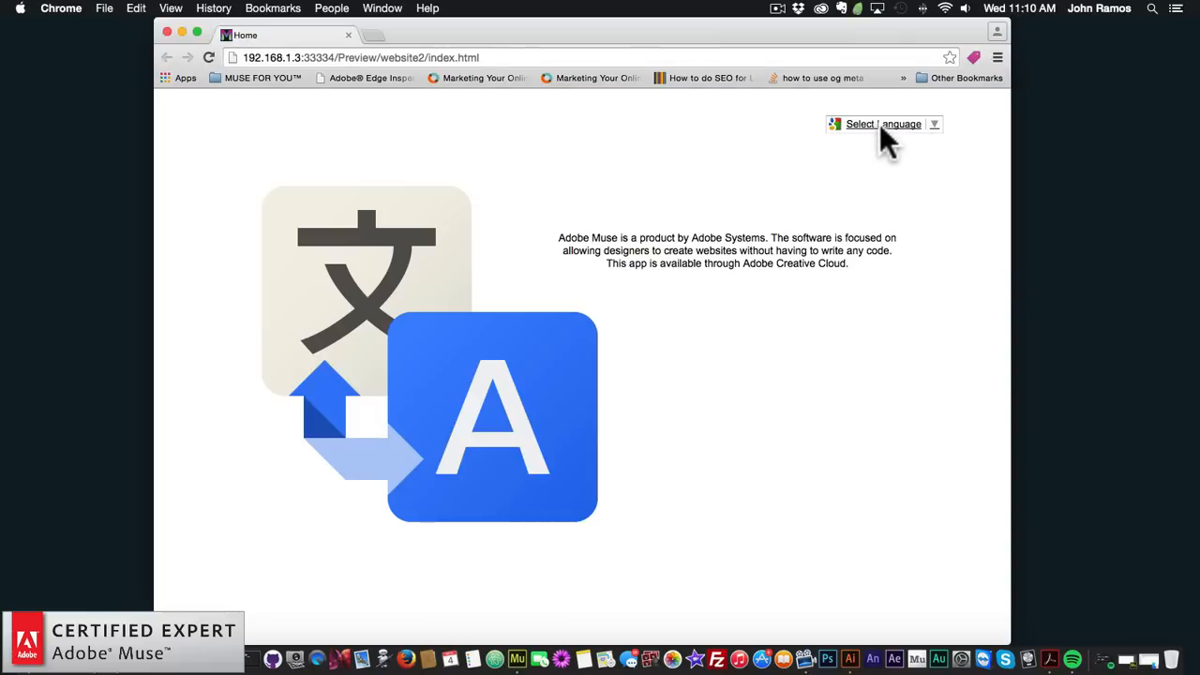
left_click(932, 127)
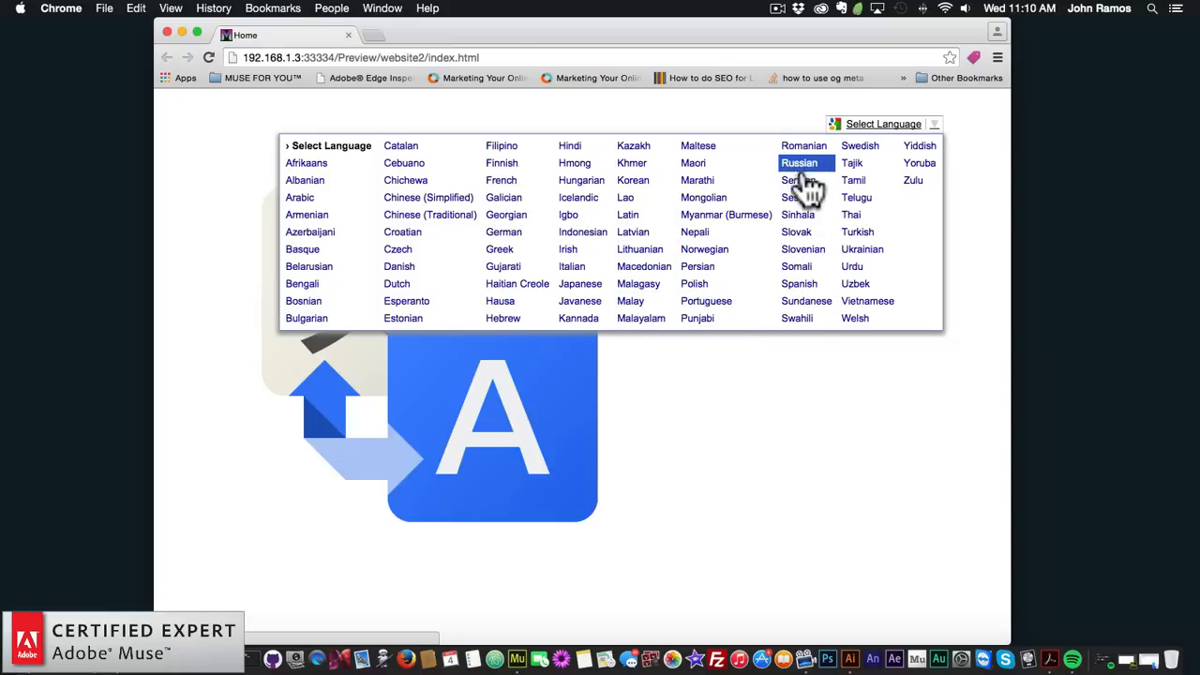
left_click(798, 284)
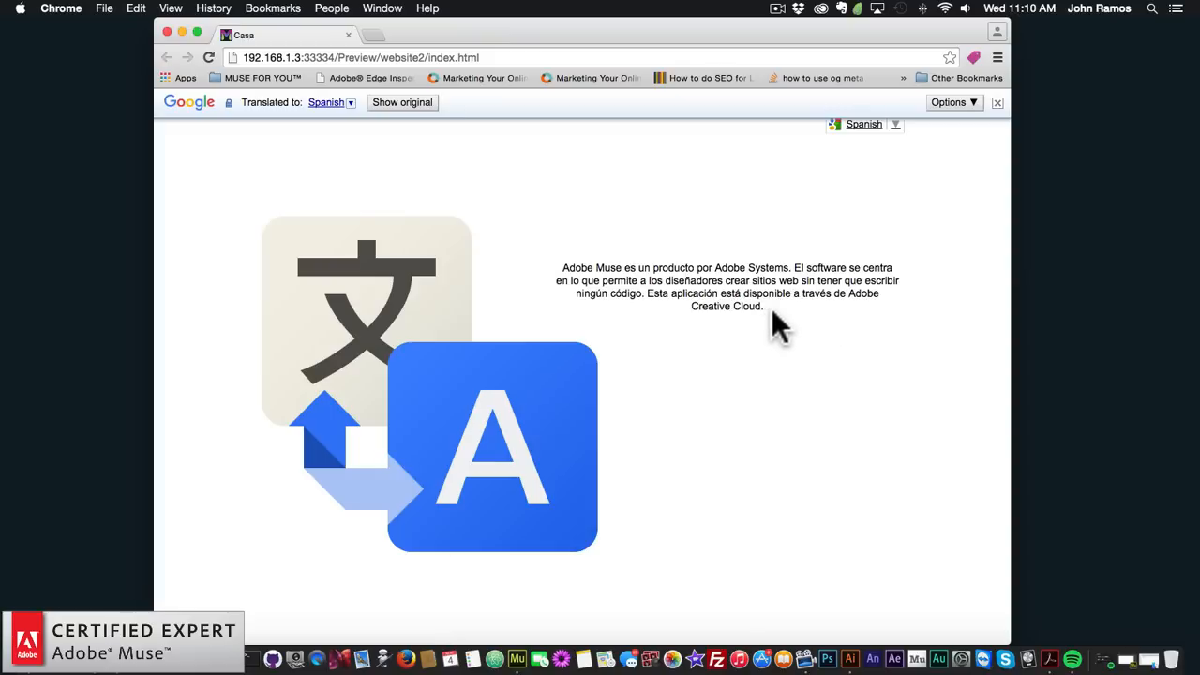
left_click(896, 125)
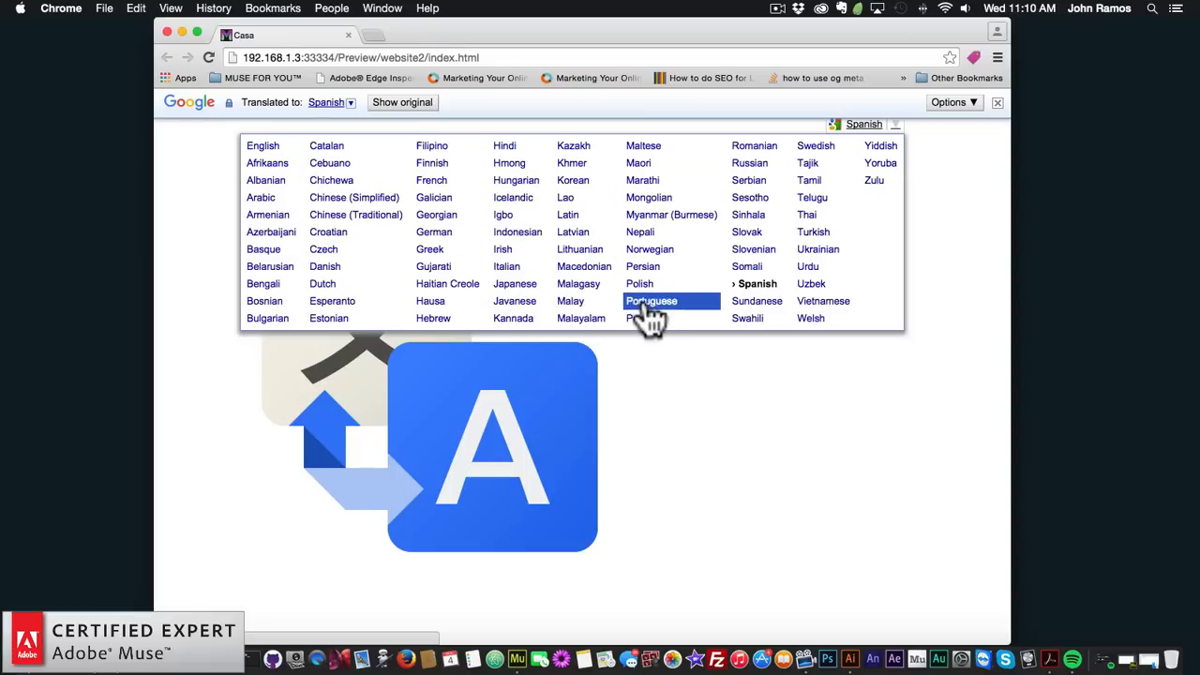
left_click(665, 357)
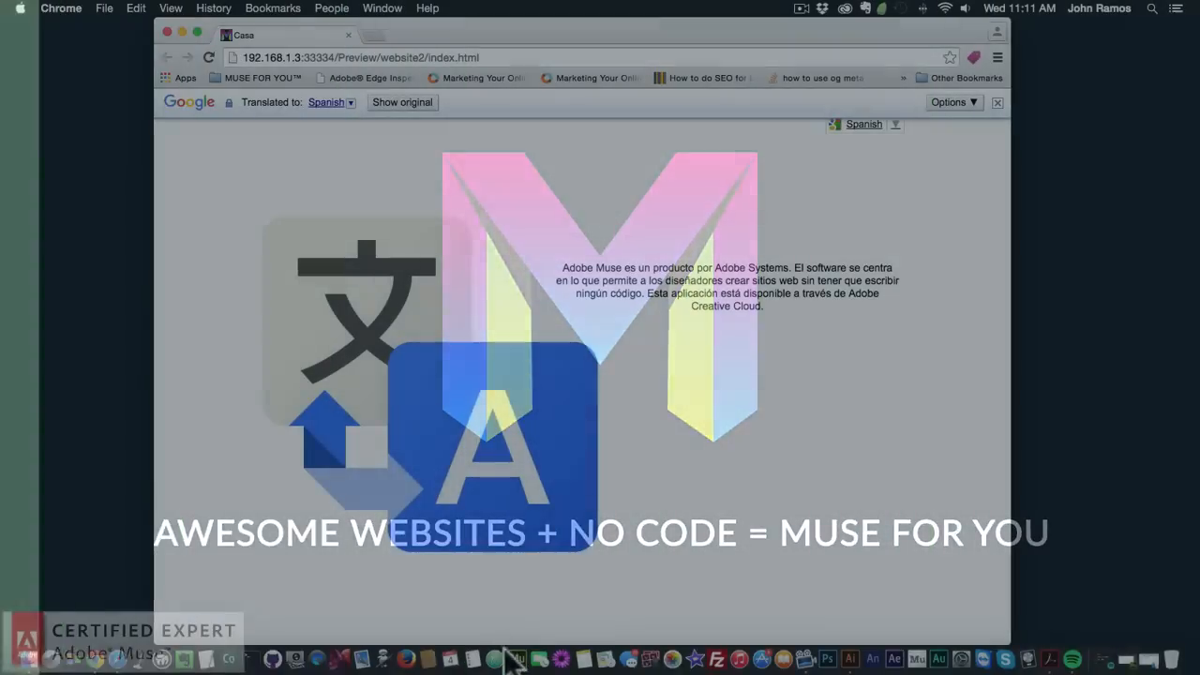
Load translate.google.com in a new Chrome tab and start adding a website with the Website Translator
left_click(521, 656)
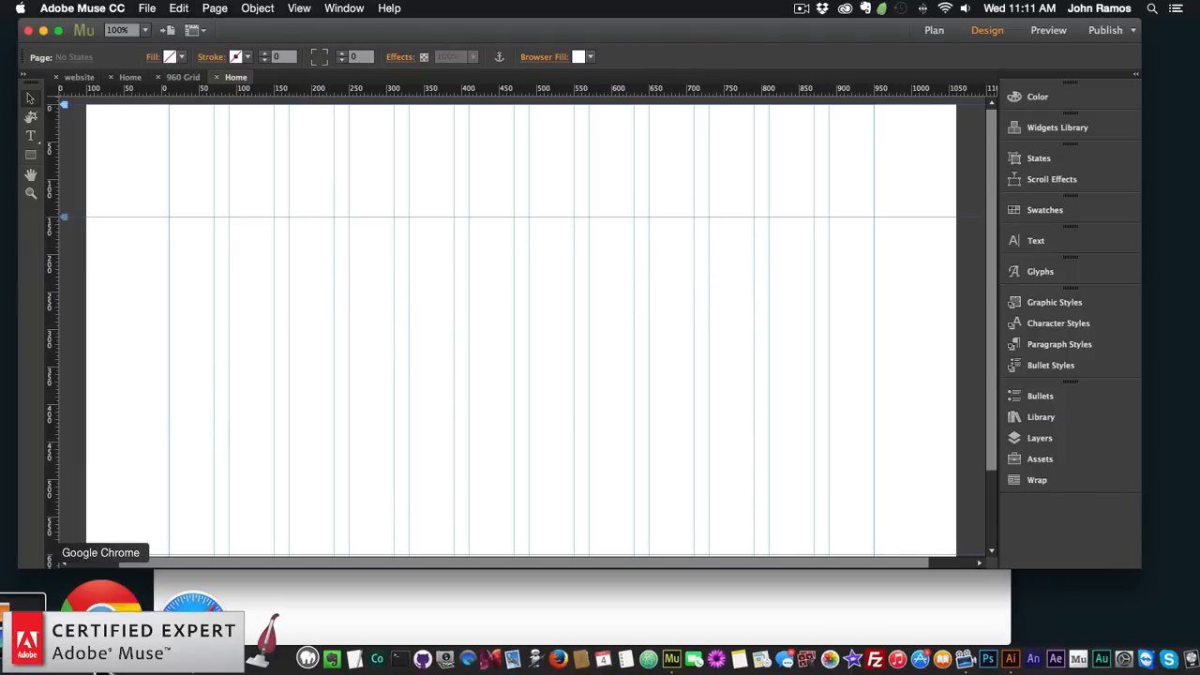
left_click(91, 628)
left_click(373, 35)
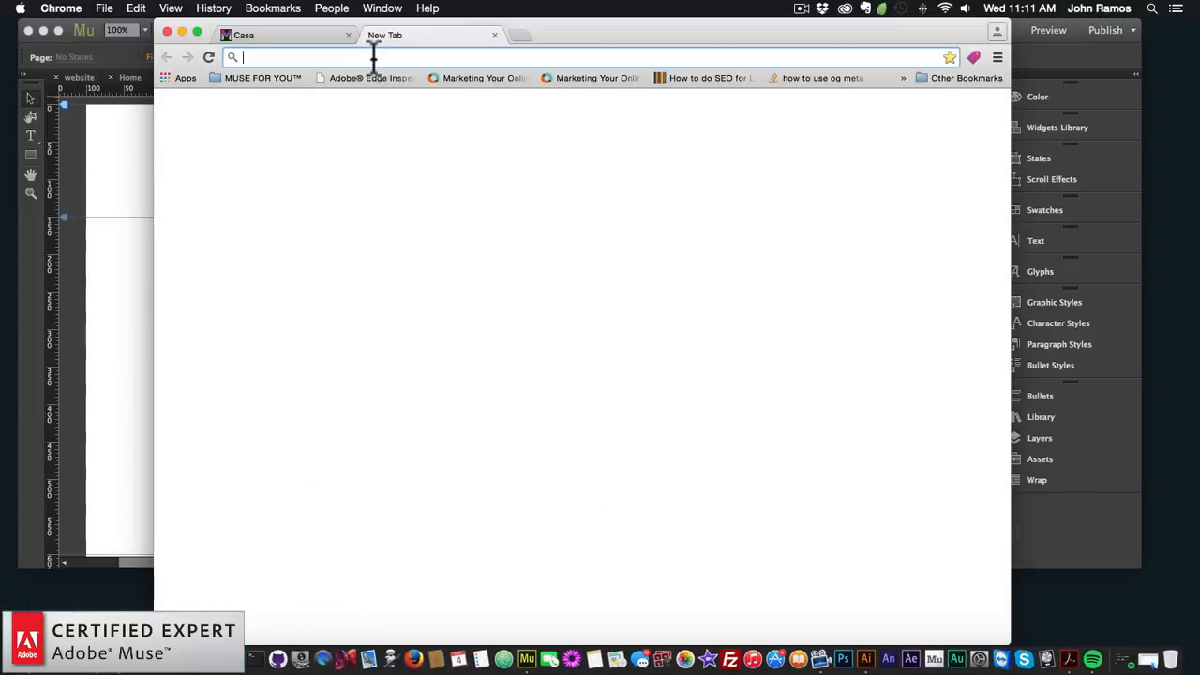
type("translate.googl")
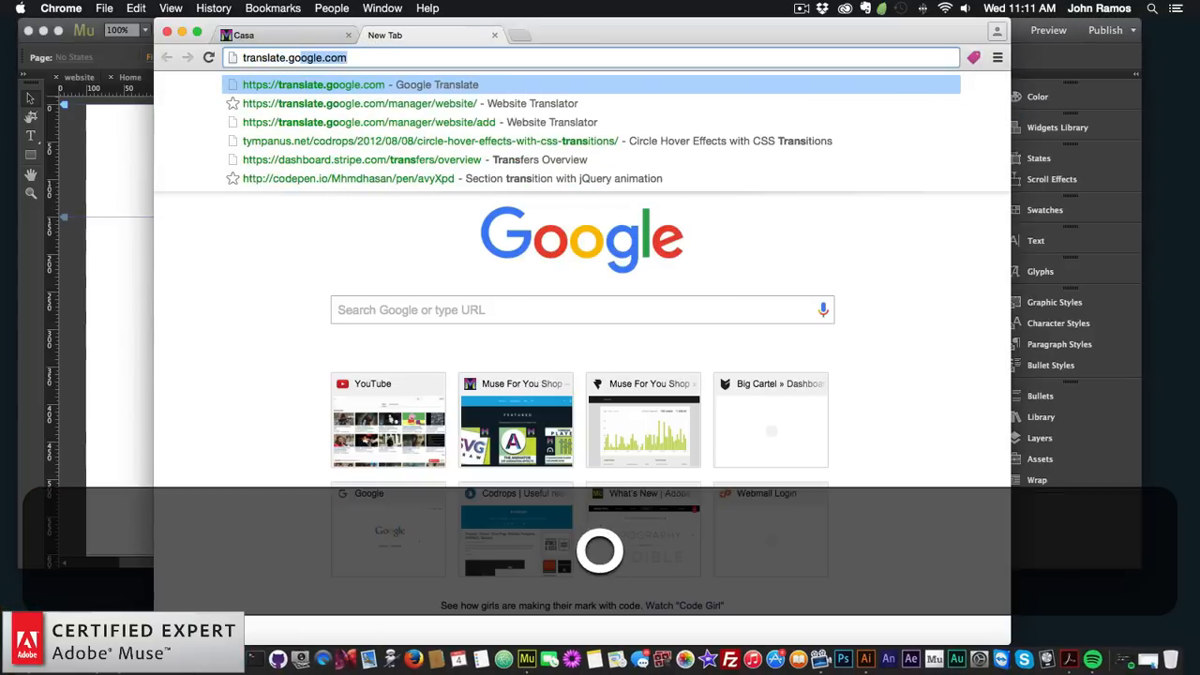
type("e.com")
key("Return")
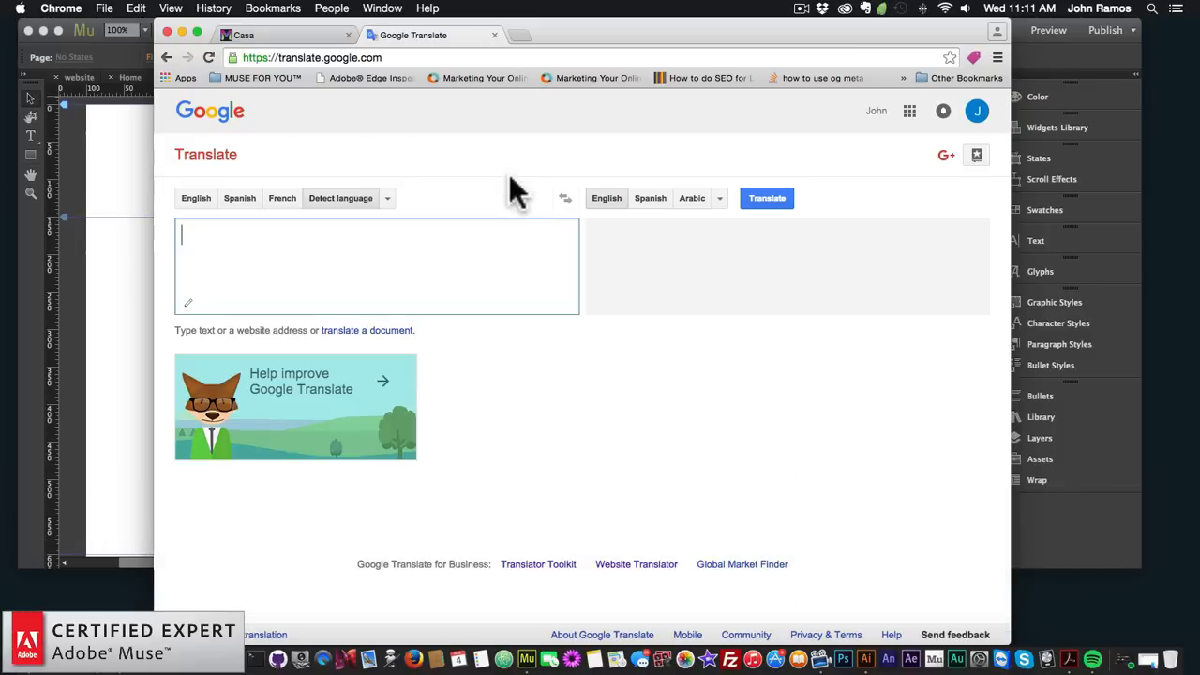
left_click(637, 567)
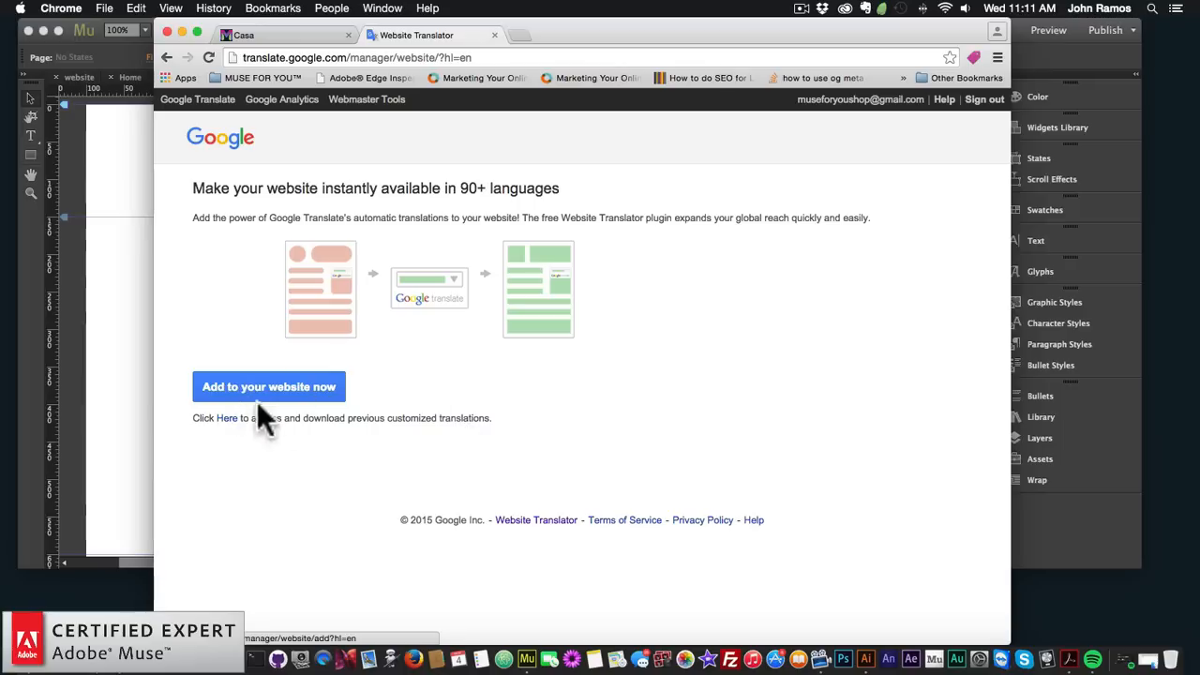
left_click(270, 385)
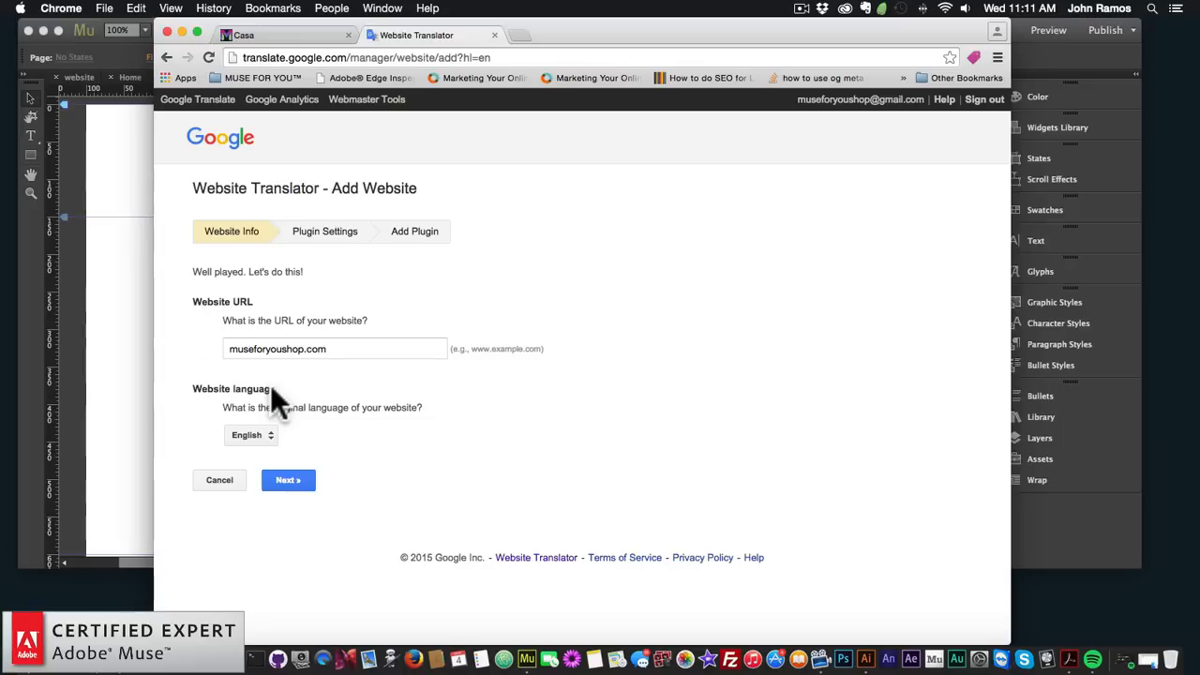
Replace the website URL with museforyoushop.com
left_click(319, 348)
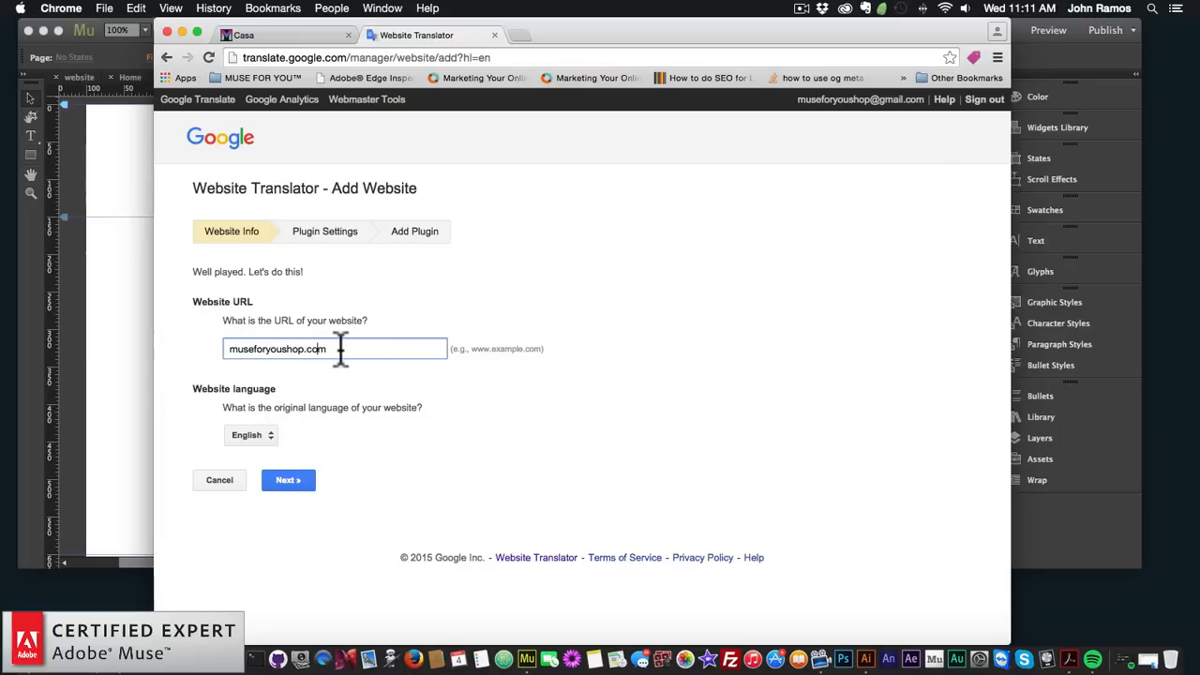
left_click_drag(340, 349, 169, 340)
type("http")
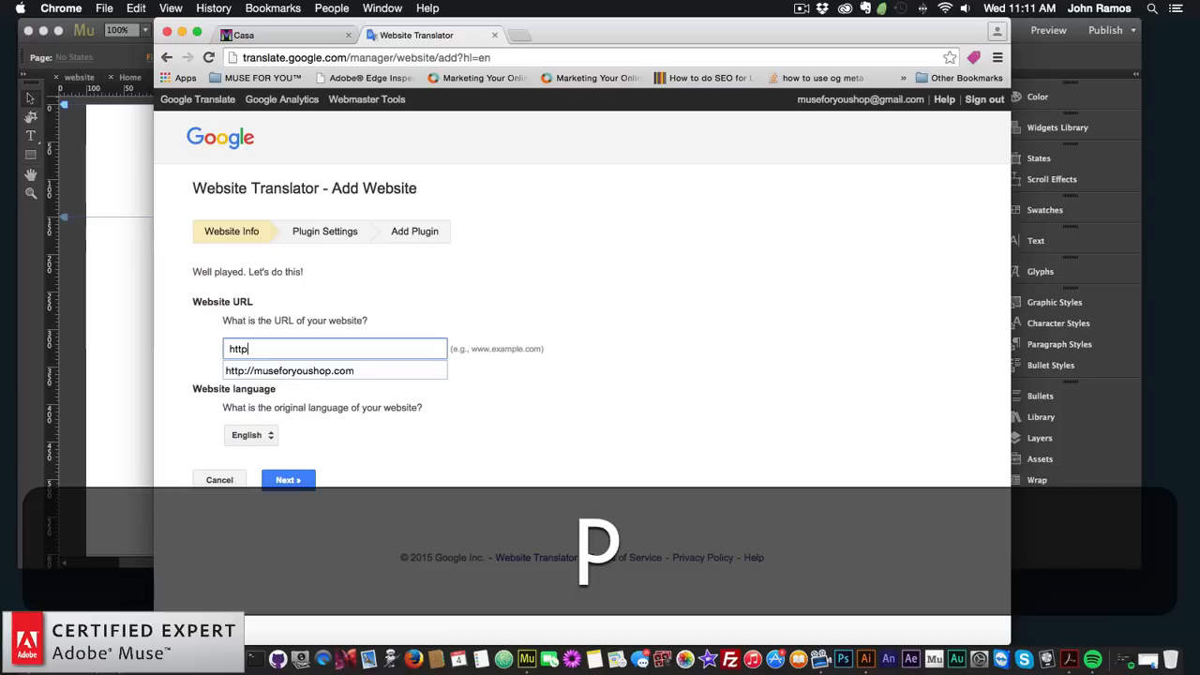
key("BackSpace")
key("BackSpace")
key("BackSpace")
key("BackSpace")
type("musefor")
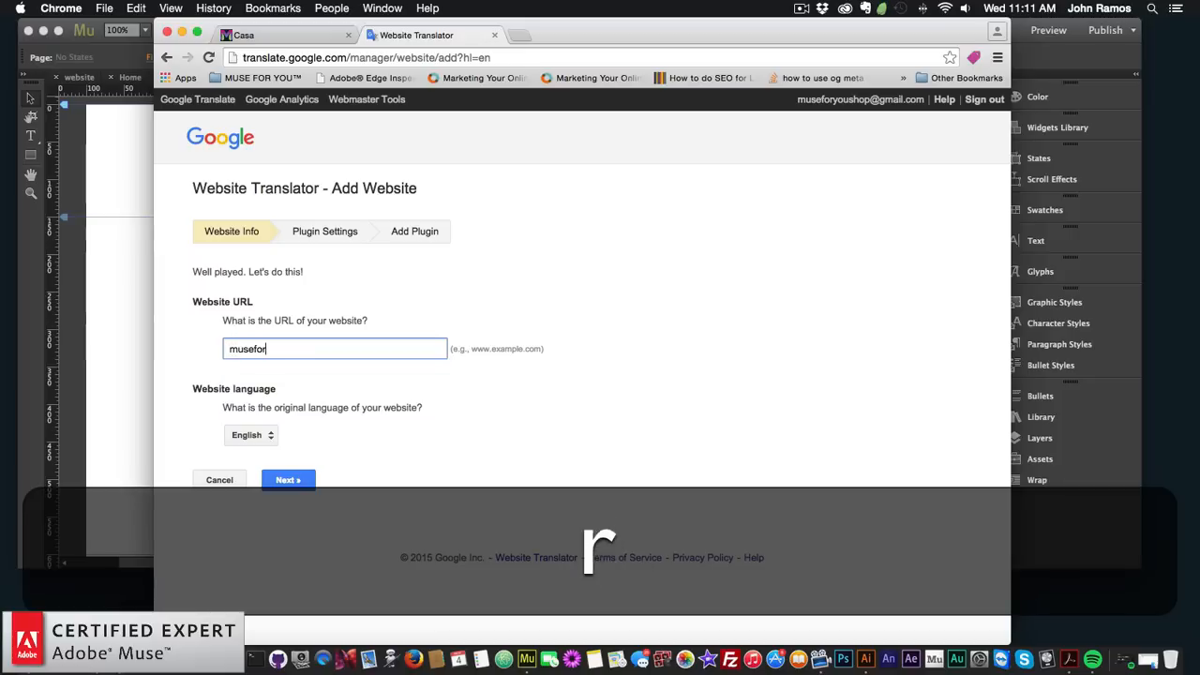
type("youshop.com")
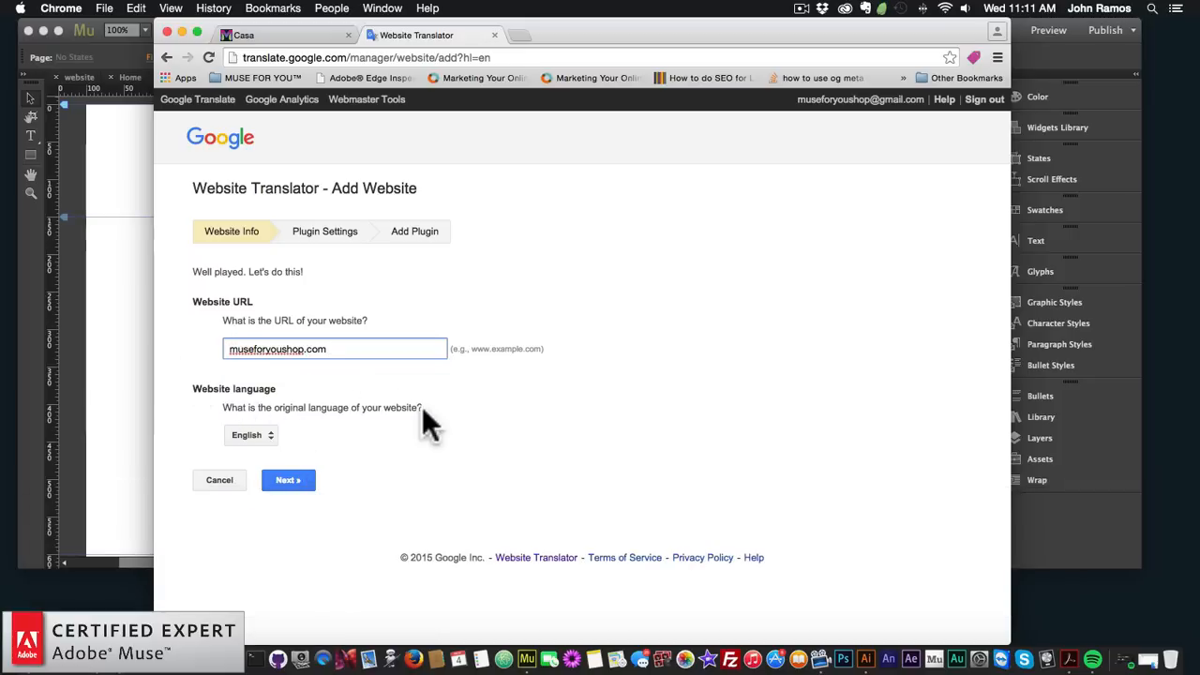
Keep English as the website's original language and continue to the plugin settings
left_click(260, 436)
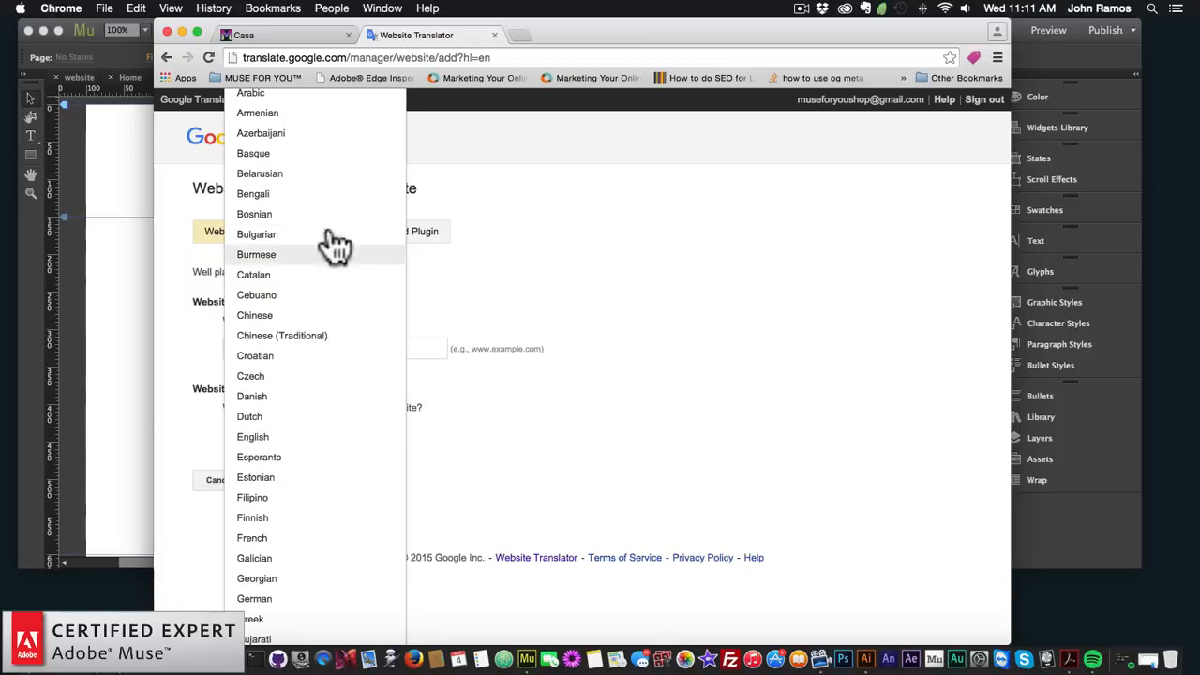
left_click(506, 449)
left_click(288, 481)
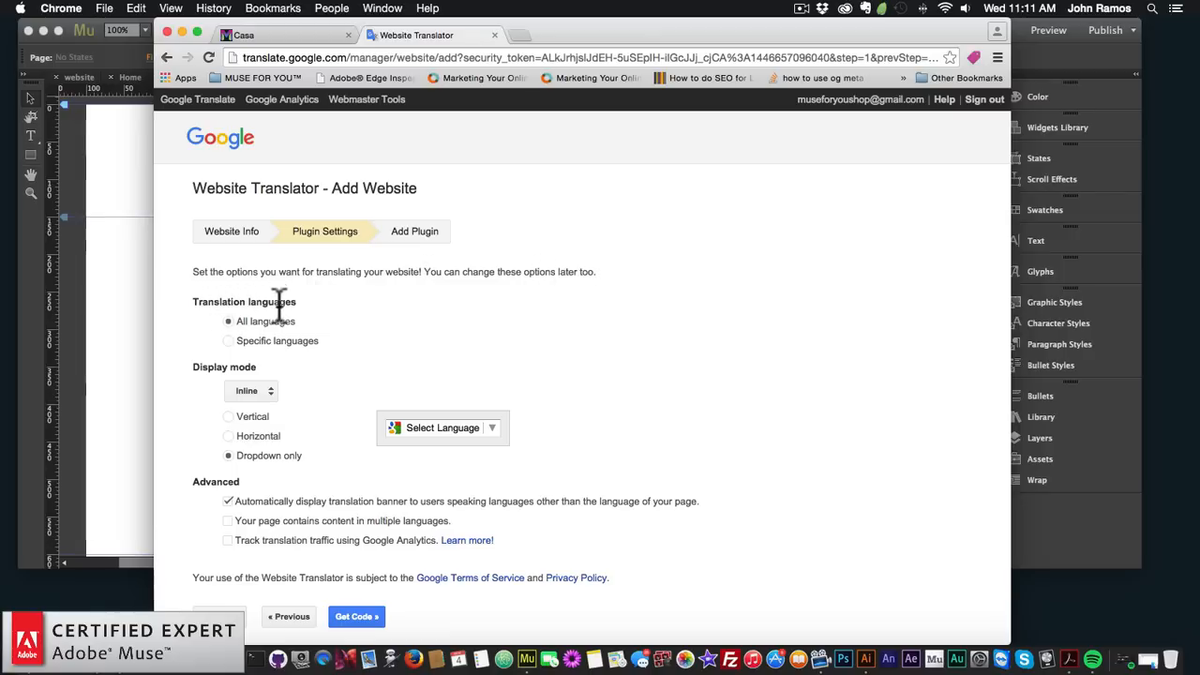
Show the choices for specific translation languages and return the setting to All languages
left_click(229, 342)
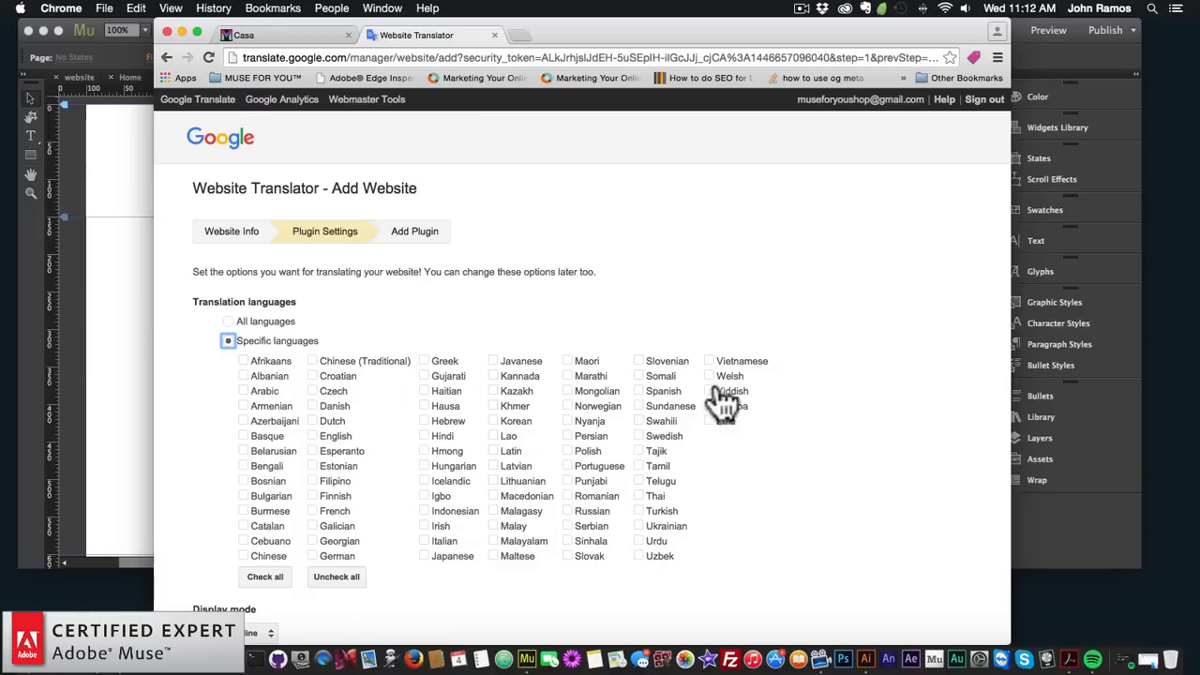
left_click(229, 323)
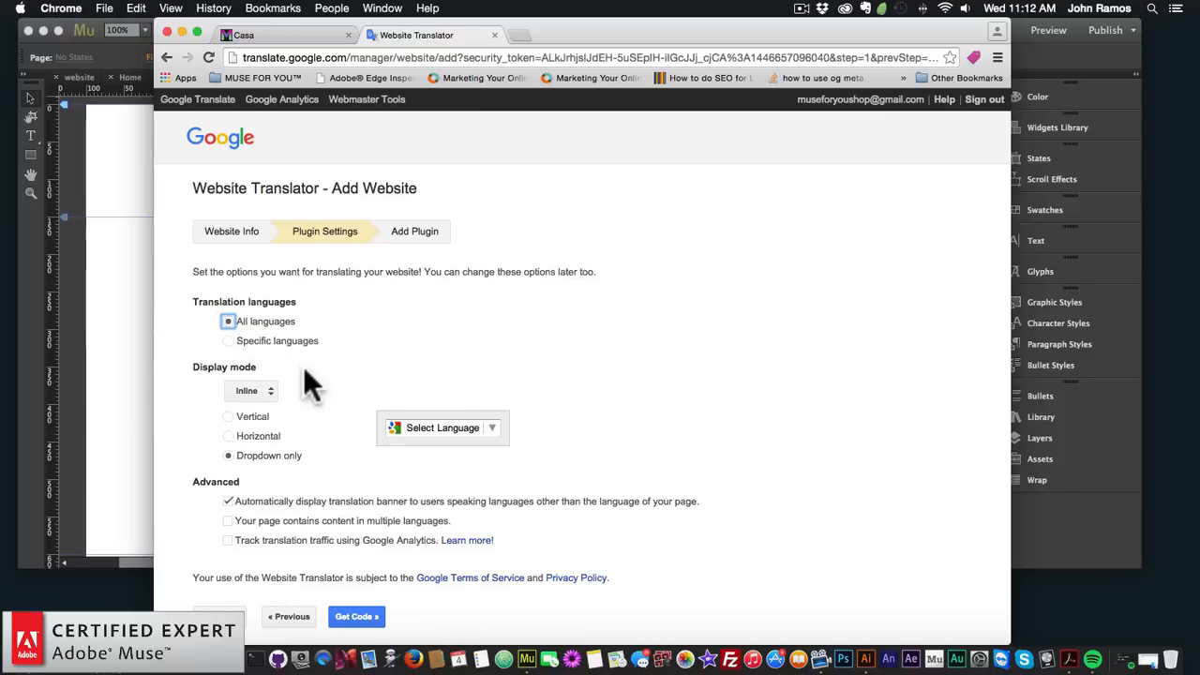
Try the Tabbed display mode in each of its four corner positions, and the Automatic display mode
scroll(303, 368, "down", 2)
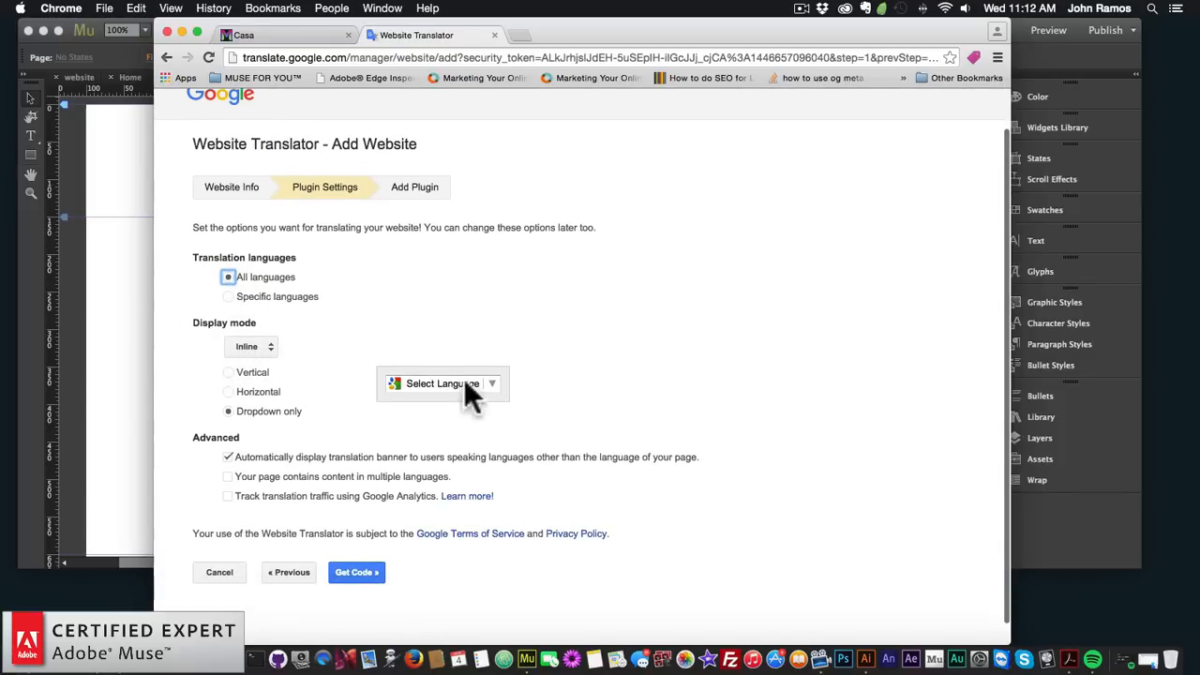
left_click(239, 347)
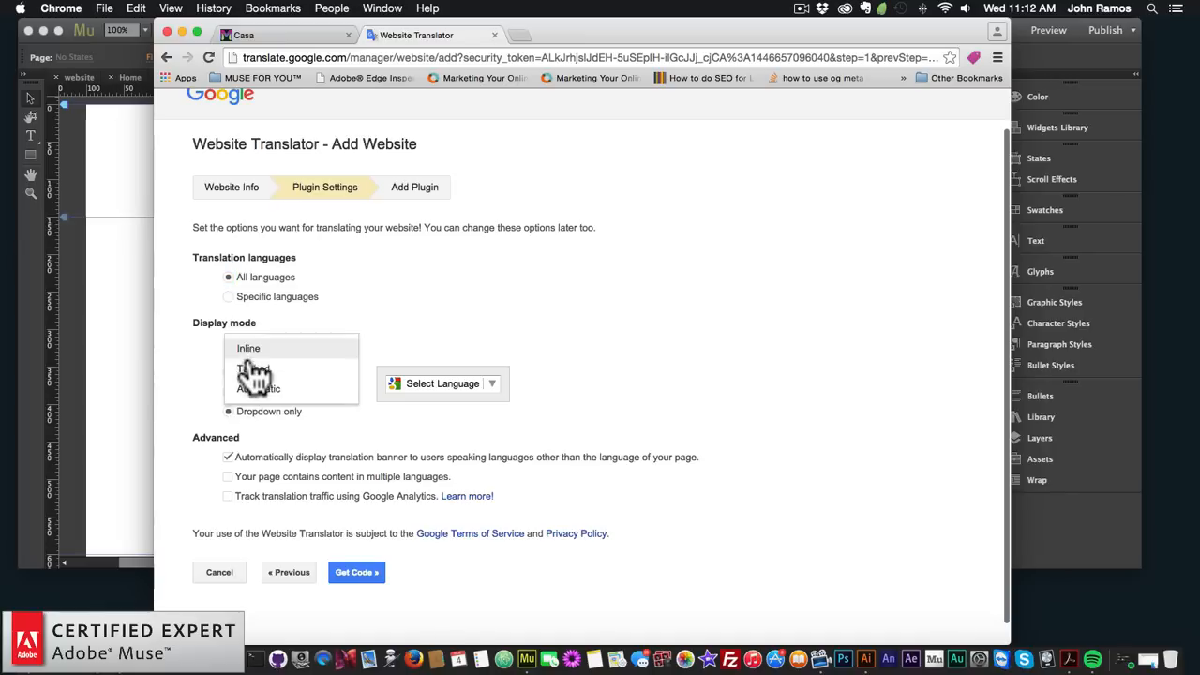
left_click(254, 370)
left_click(239, 391)
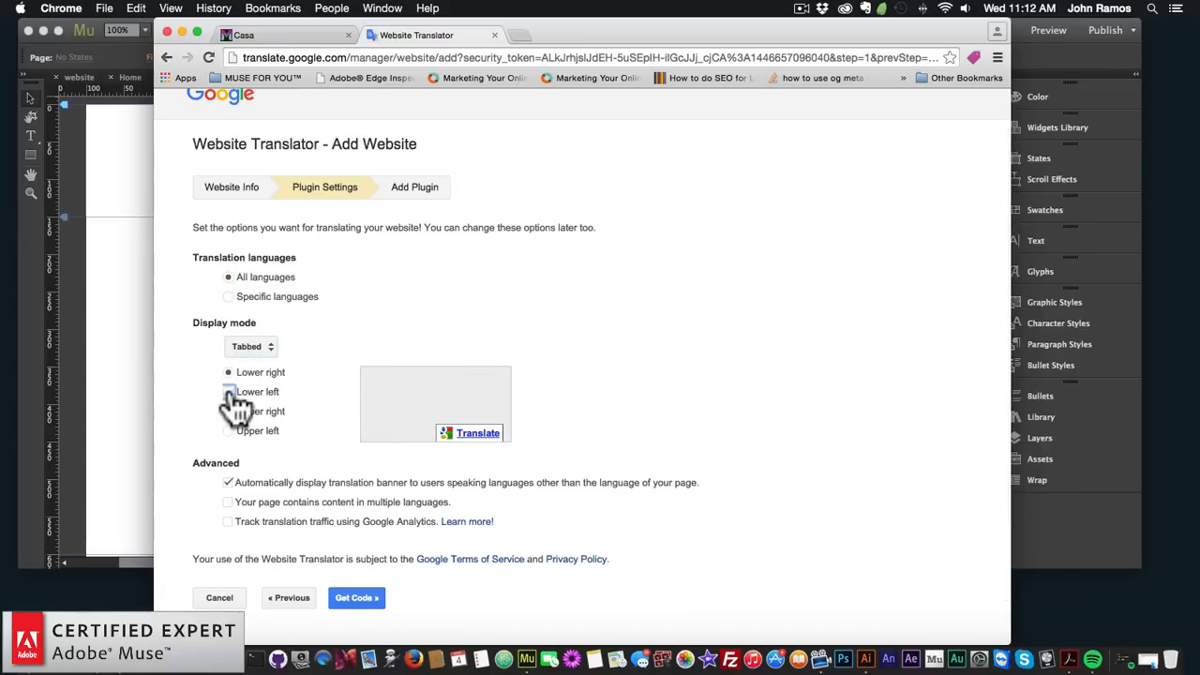
left_click(236, 411)
left_click(231, 431)
left_click(230, 372)
left_click(229, 392)
left_click(229, 411)
left_click(228, 430)
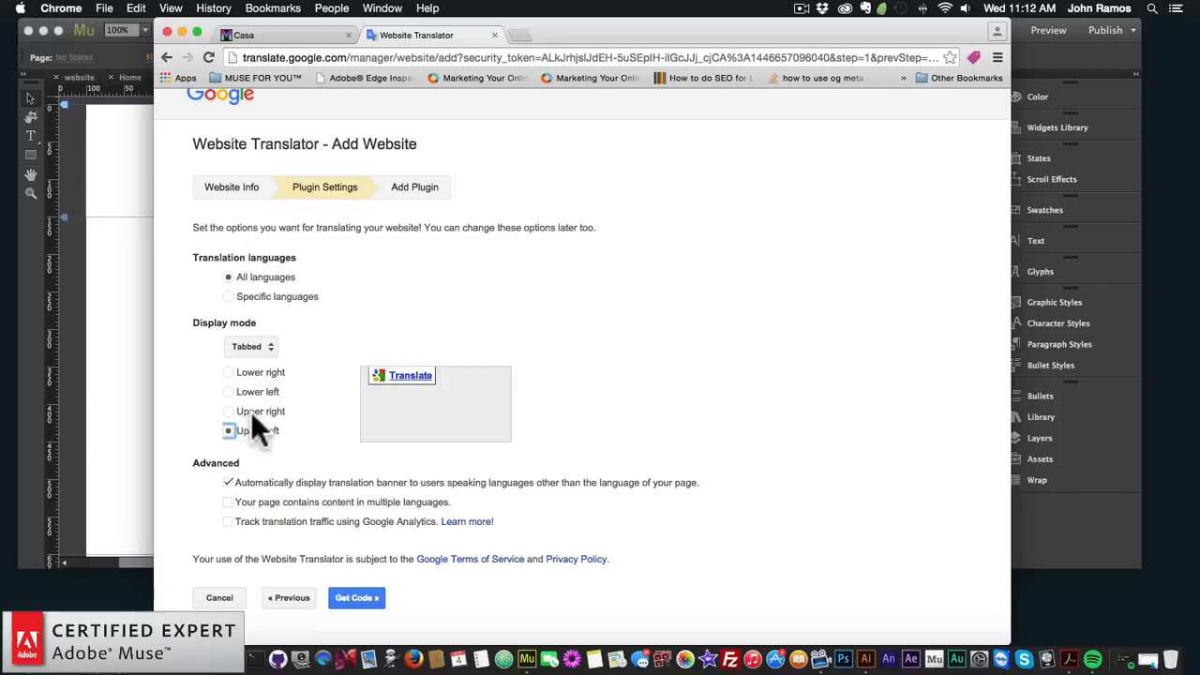
left_click(255, 347)
left_click(260, 375)
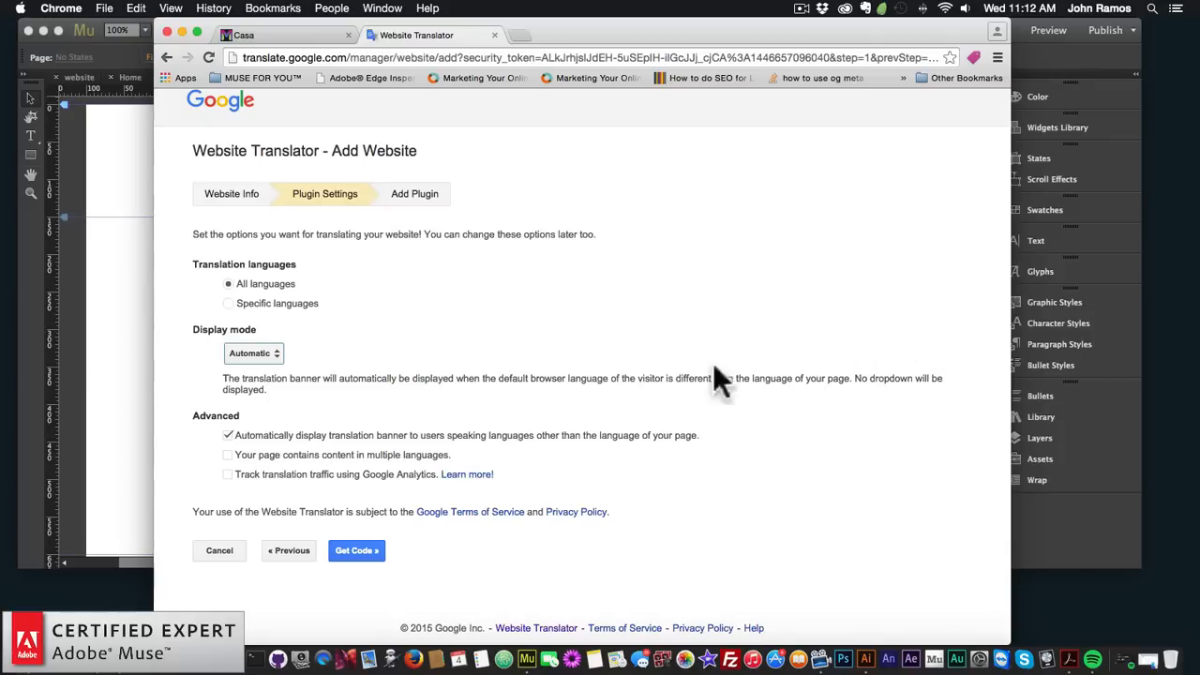
Set the display mode to Inline, compare the Vertical and Horizontal layouts, and choose Dropdown only
left_click(269, 352)
left_click(258, 316)
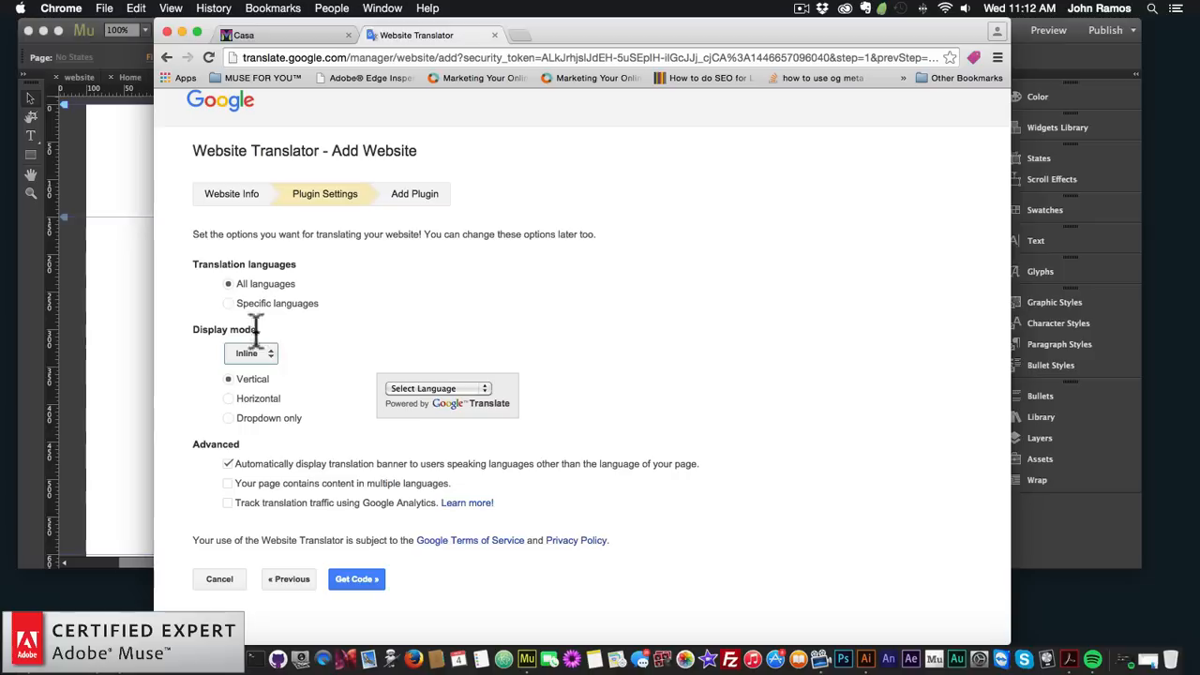
left_click(229, 418)
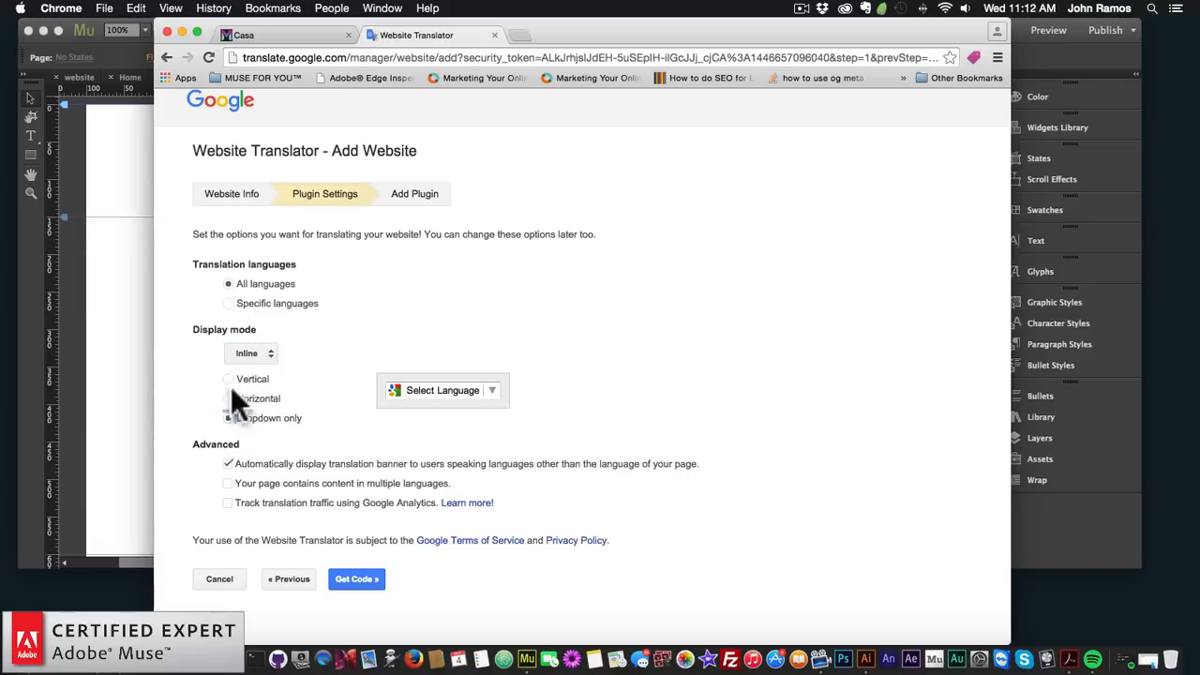
left_click(229, 379)
left_click(229, 399)
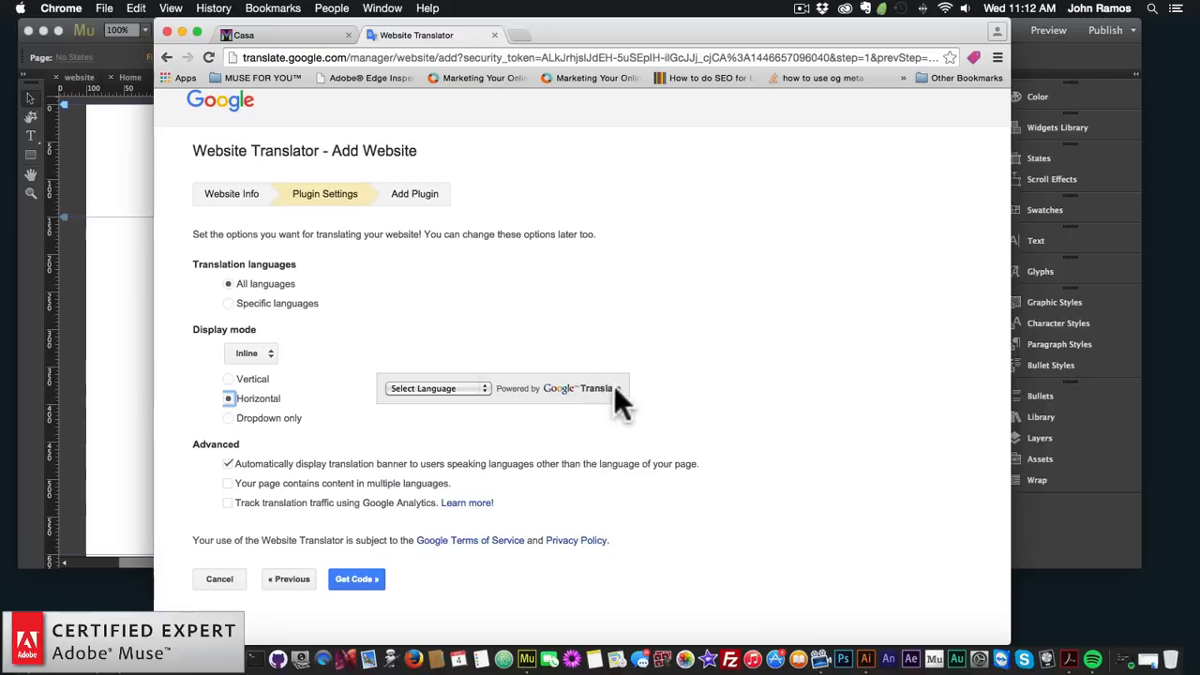
left_click(229, 420)
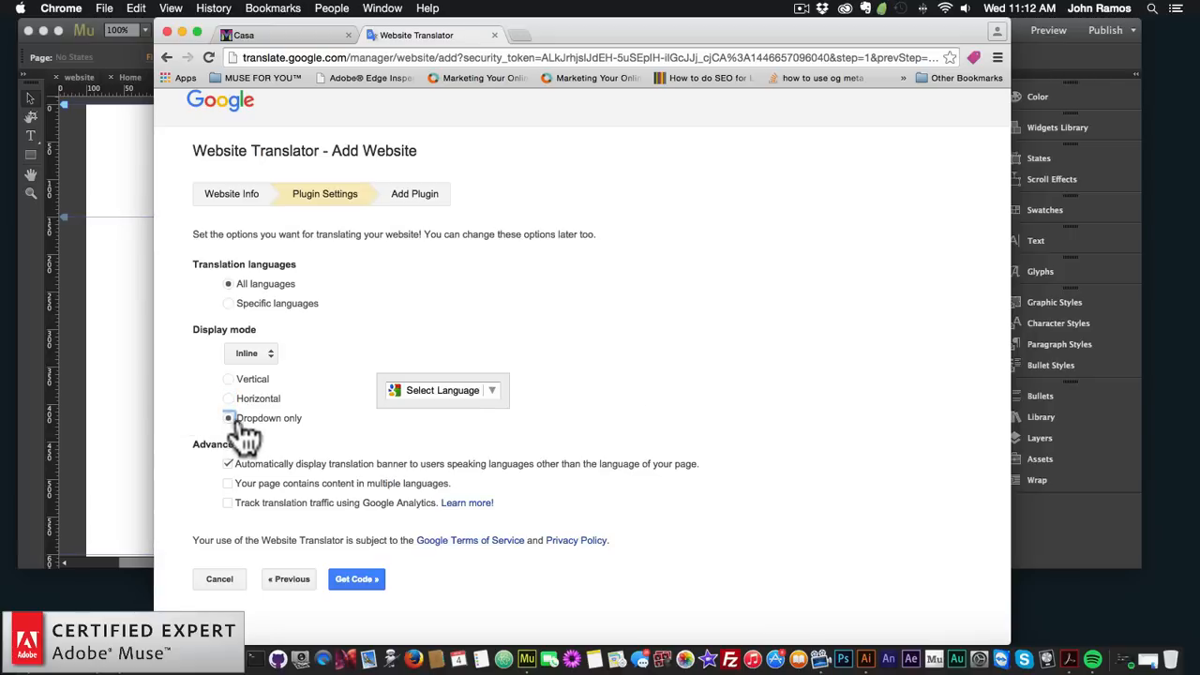
Leave the advanced options as they are and generate the Website Translator plugin code
scroll(300, 427, "down", 1)
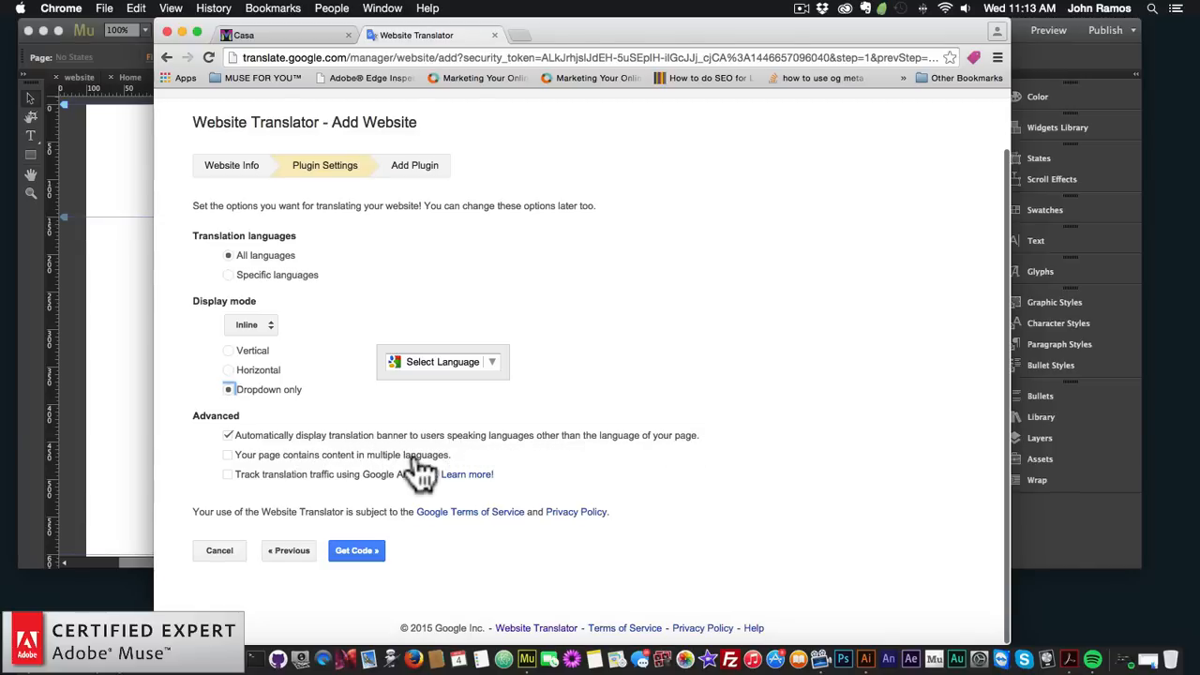
scroll(427, 474, "down", 1)
scroll(444, 453, "up", 1)
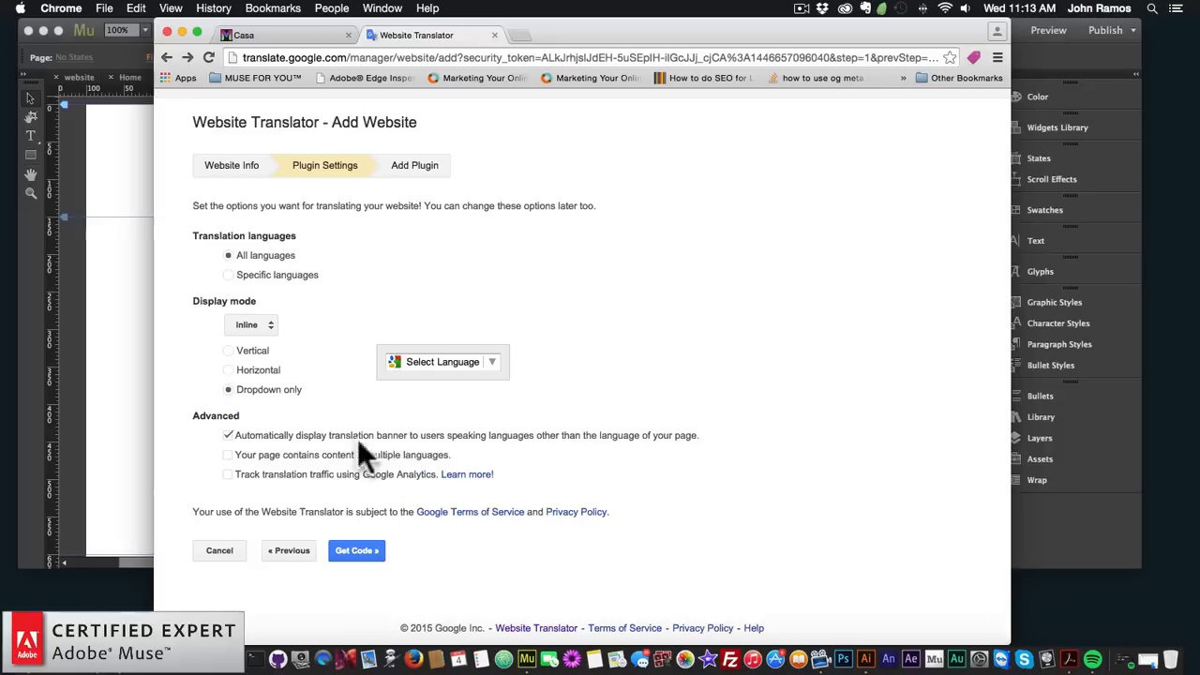
left_click(355, 551)
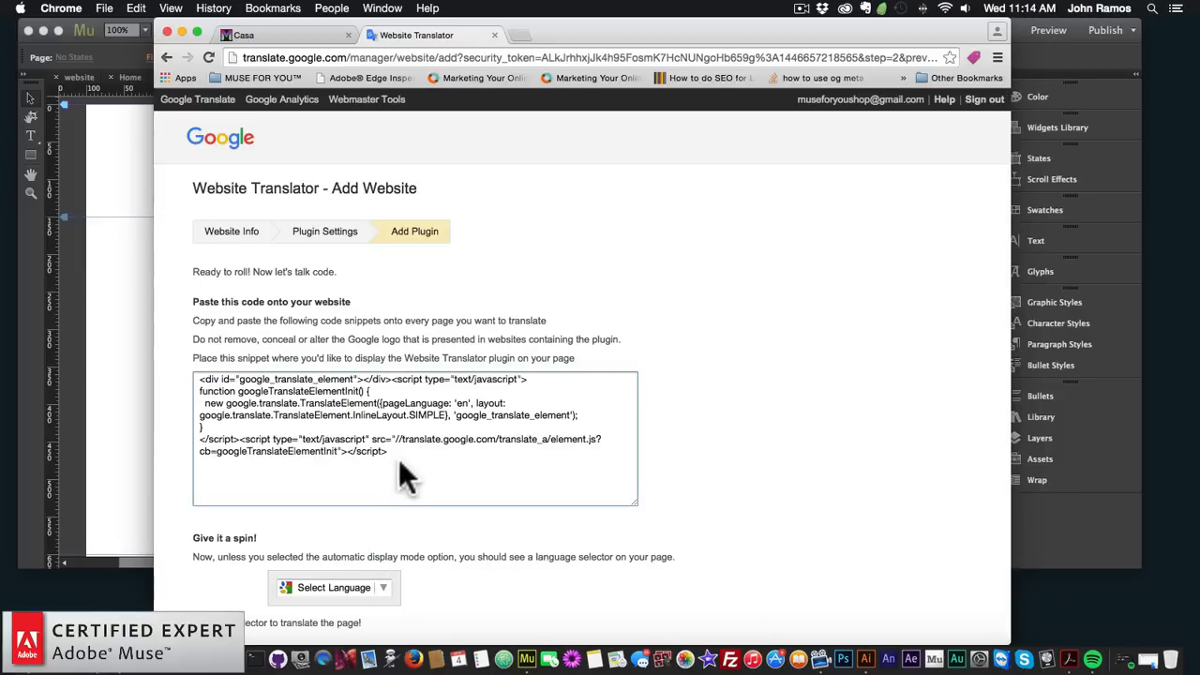
Copy the entire Website Translator code snippet and switch to Adobe Muse
left_click_drag(403, 452, 195, 386)
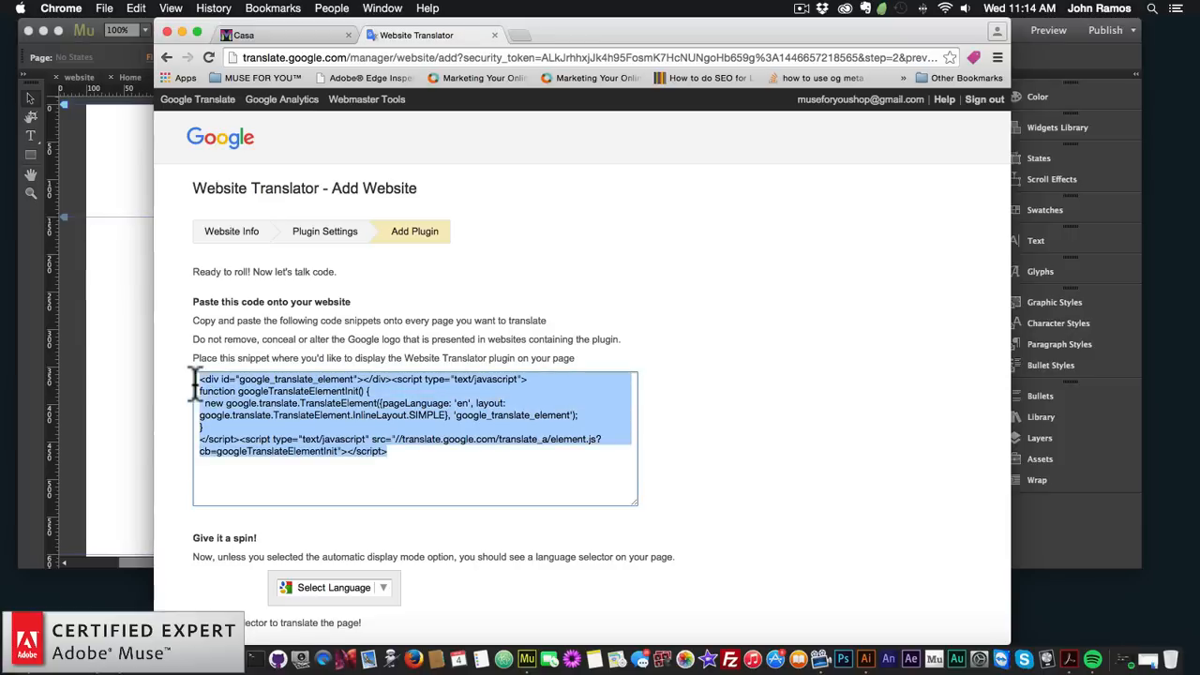
right_click(272, 389)
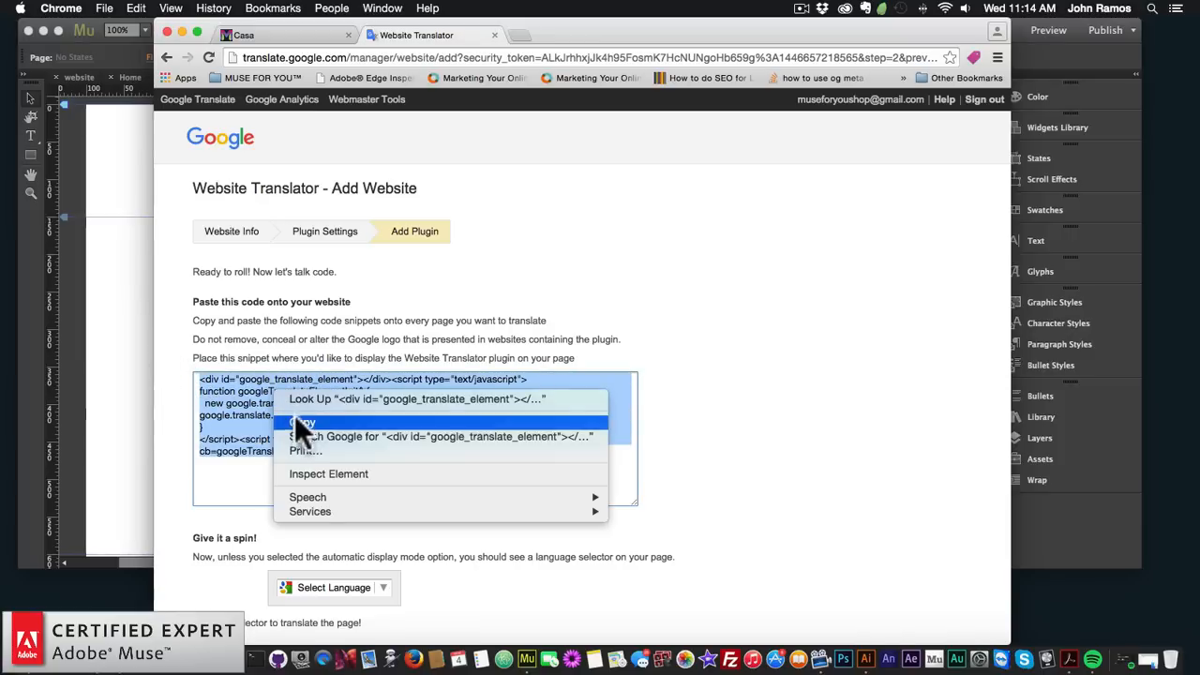
left_click(295, 421)
key("super+c")
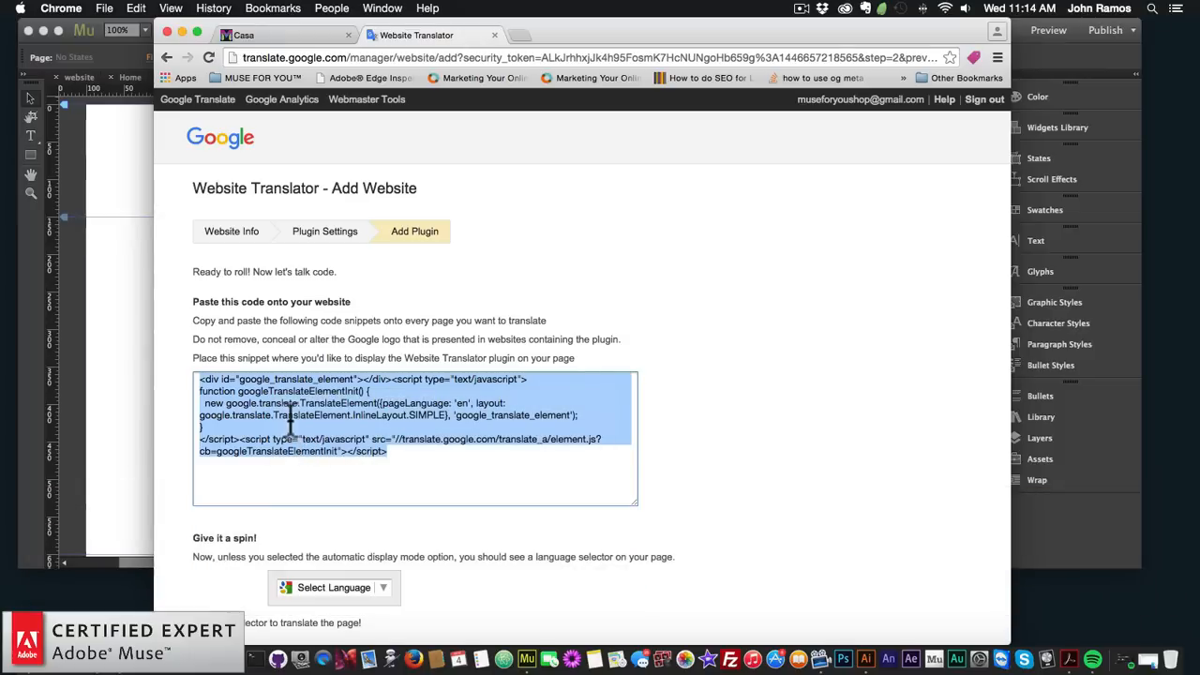
left_click(108, 284)
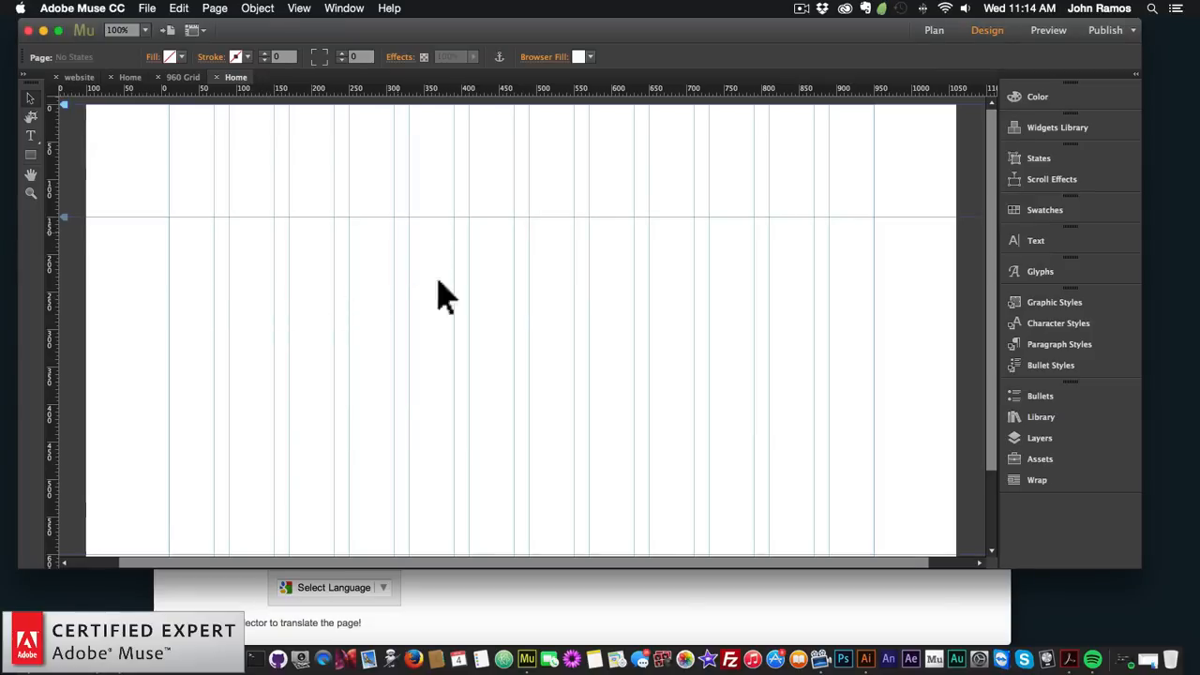
Insert an HTML object on the Home page and replace its placeholder text with the copied Website Translator code
left_click(259, 10)
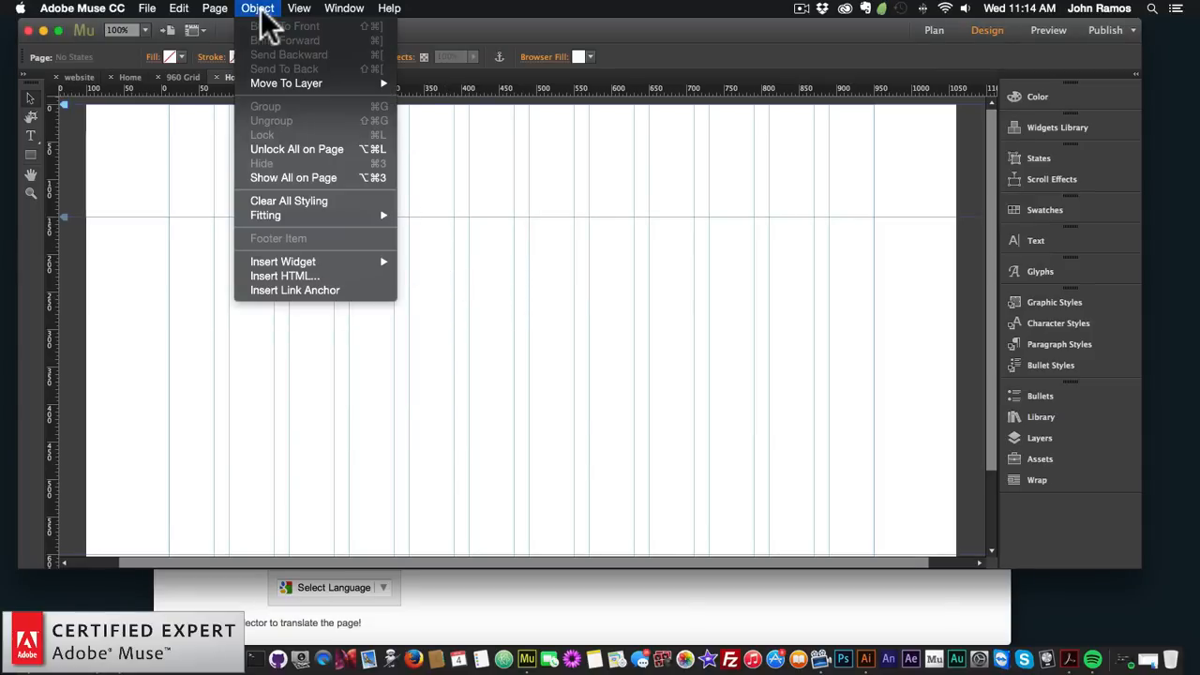
left_click(290, 277)
left_click(463, 267)
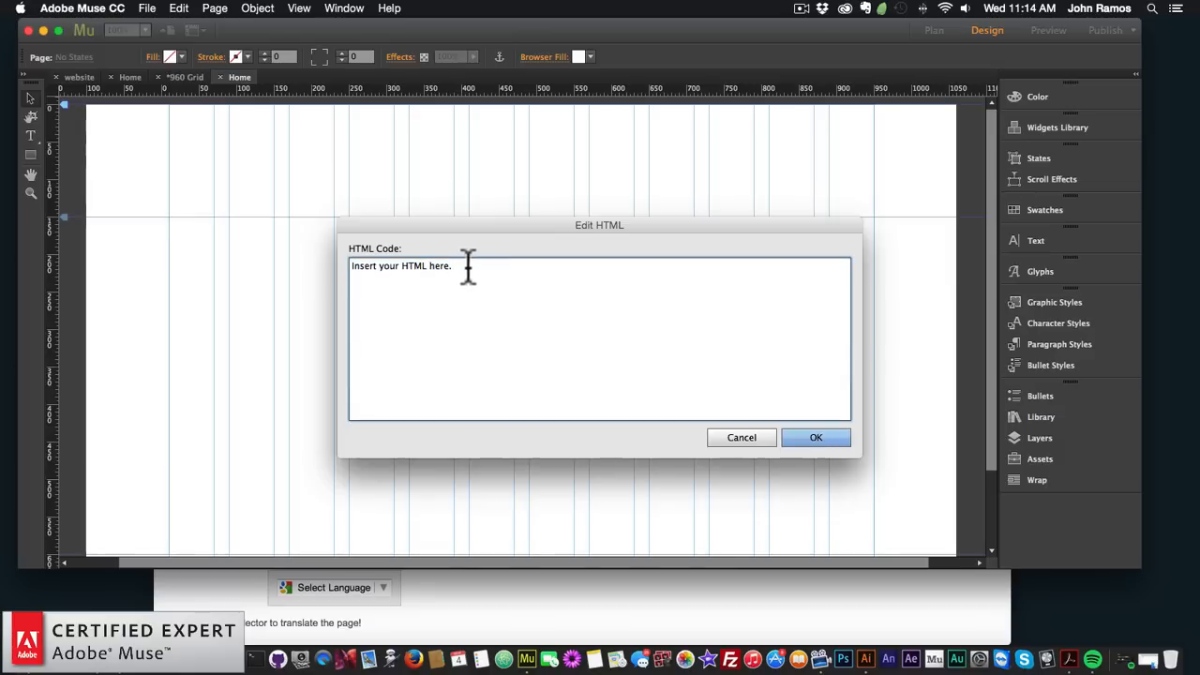
left_click_drag(468, 267, 318, 260)
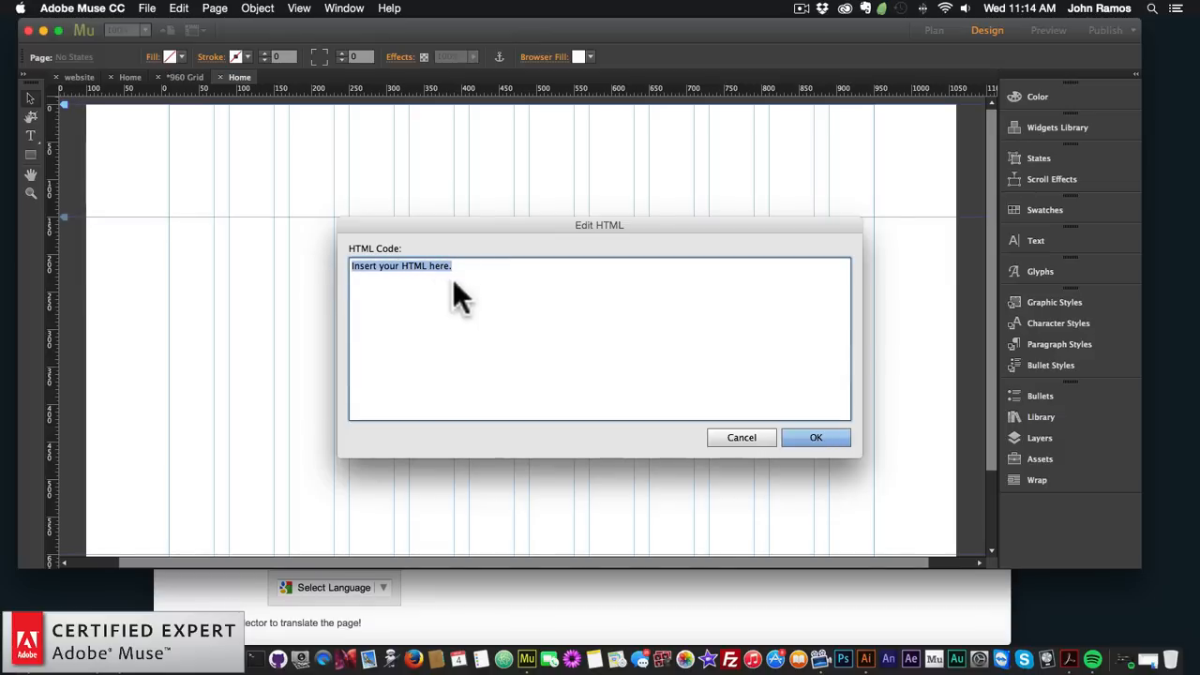
key("super+v")
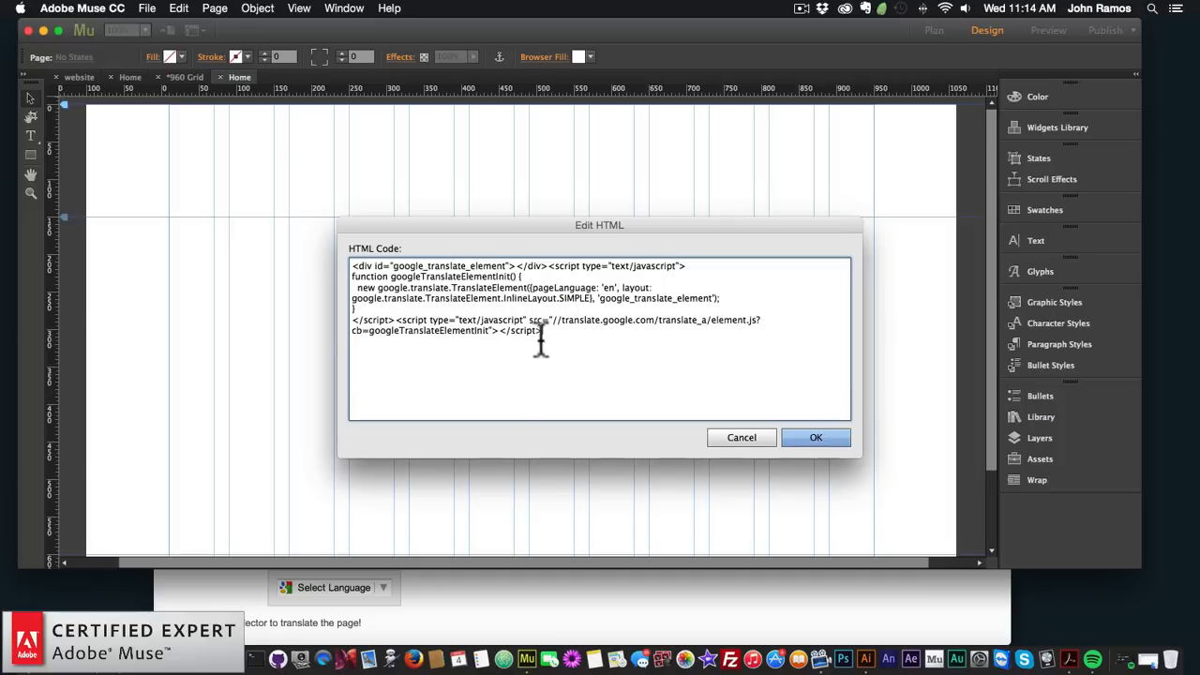
Clear the HTML code, paste the Website Translator snippet again, and confirm the embedded HTML
left_click_drag(568, 328, 365, 264)
left_click(540, 313)
right_click(557, 334)
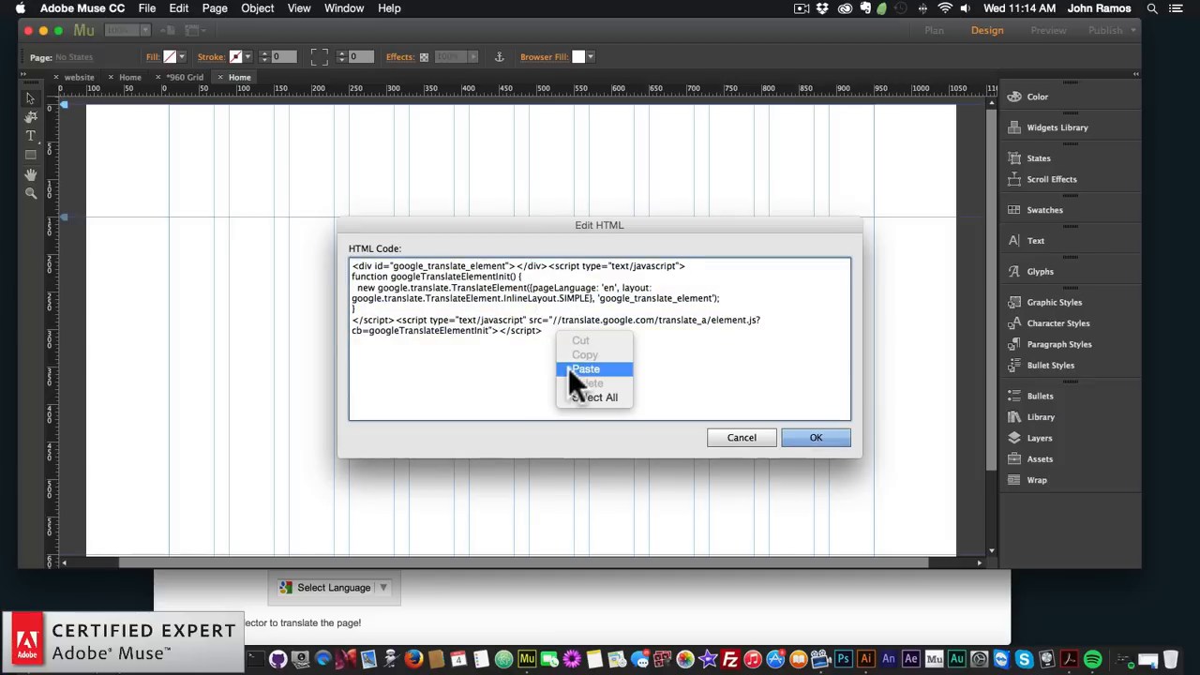
left_click(544, 347)
key("super+a")
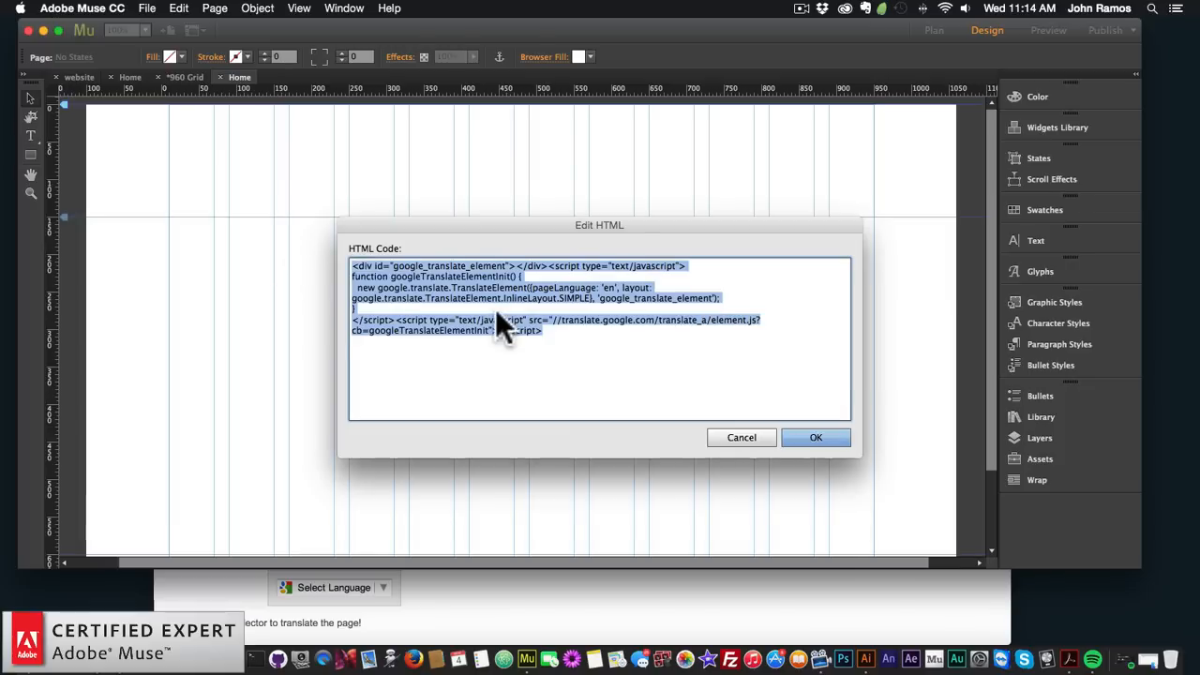
key("BackSpace")
right_click(440, 271)
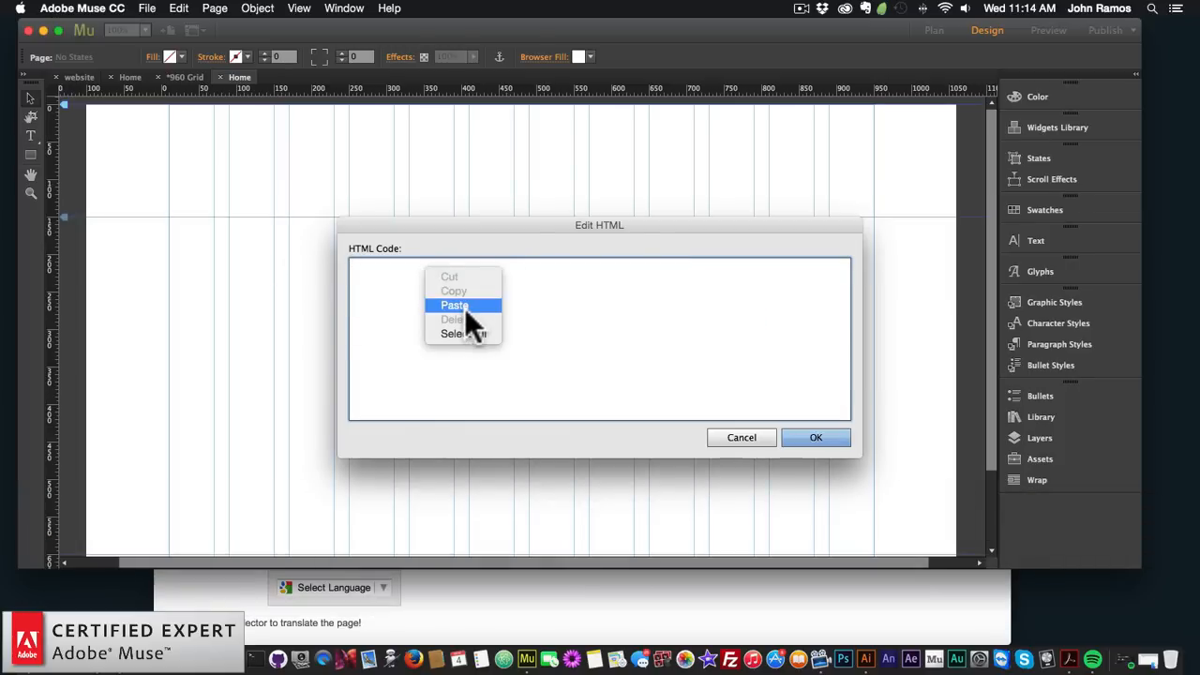
left_click(464, 307)
key("super+a")
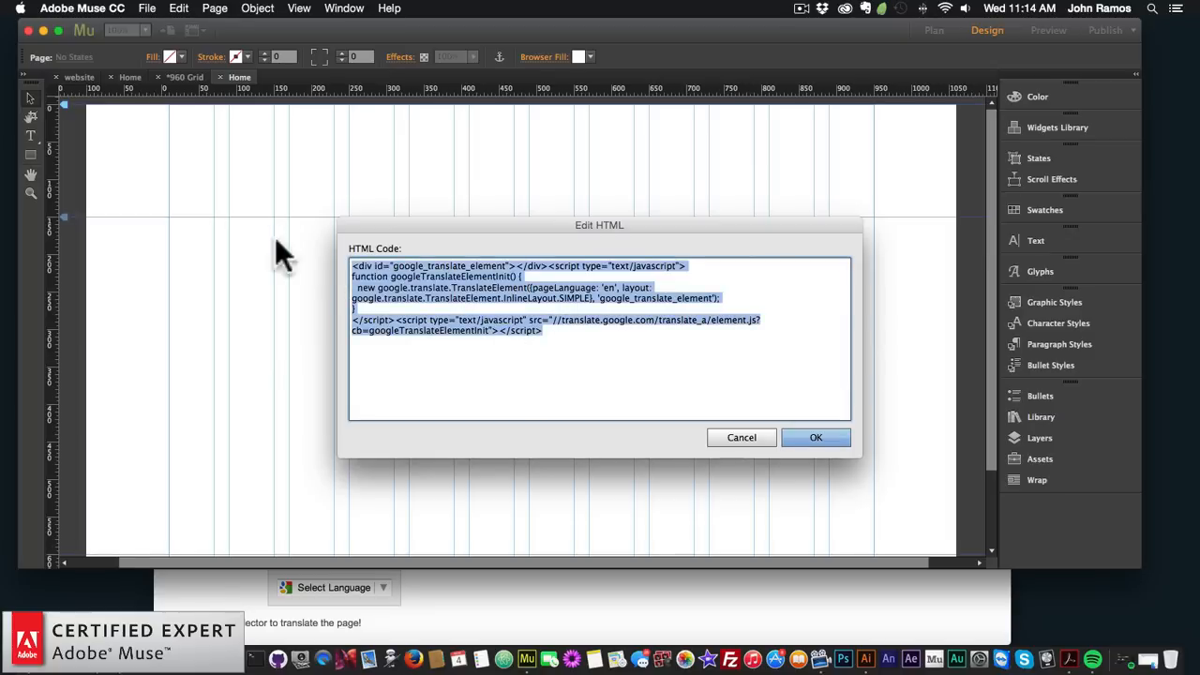
key("super+v")
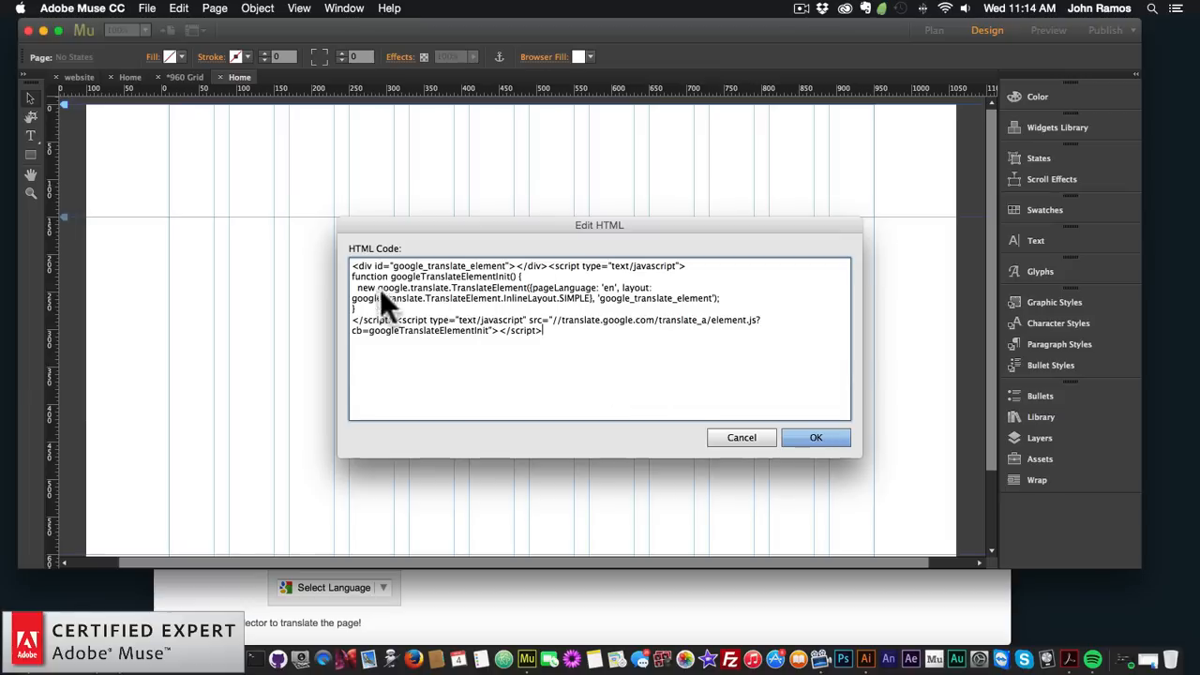
left_click(816, 437)
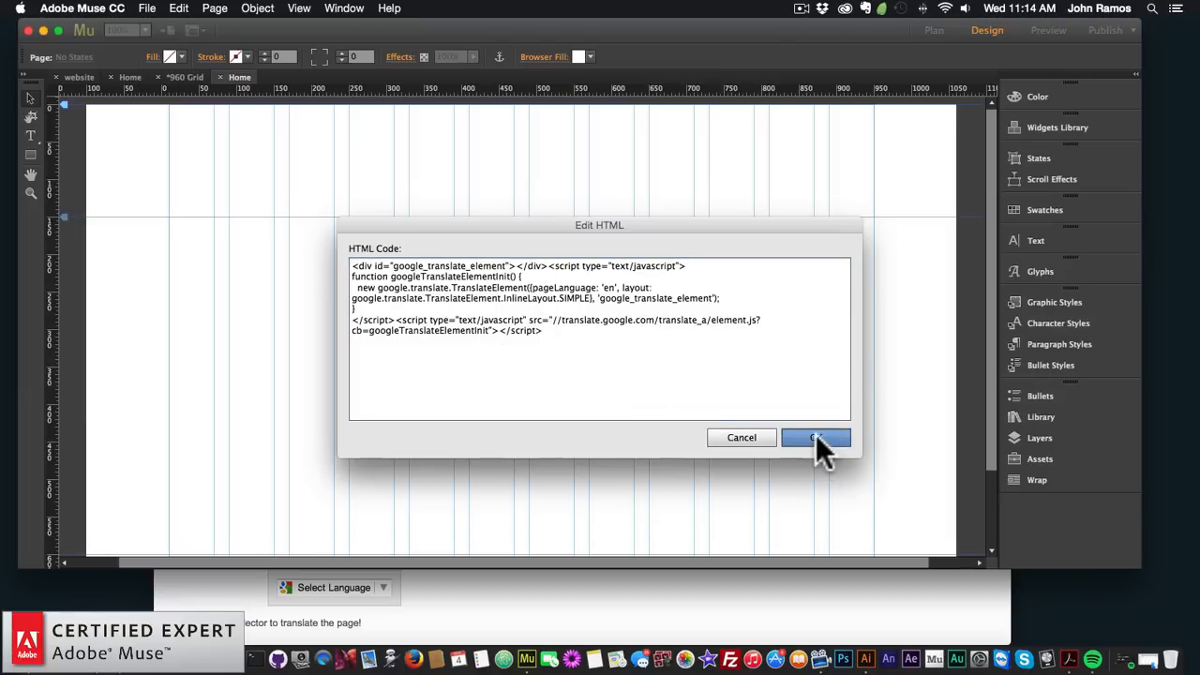
Shrink the language selector's frame to fit its dropdown and align it in the header's right end at about X 796, Y 126
left_click_drag(500, 435, 788, 195)
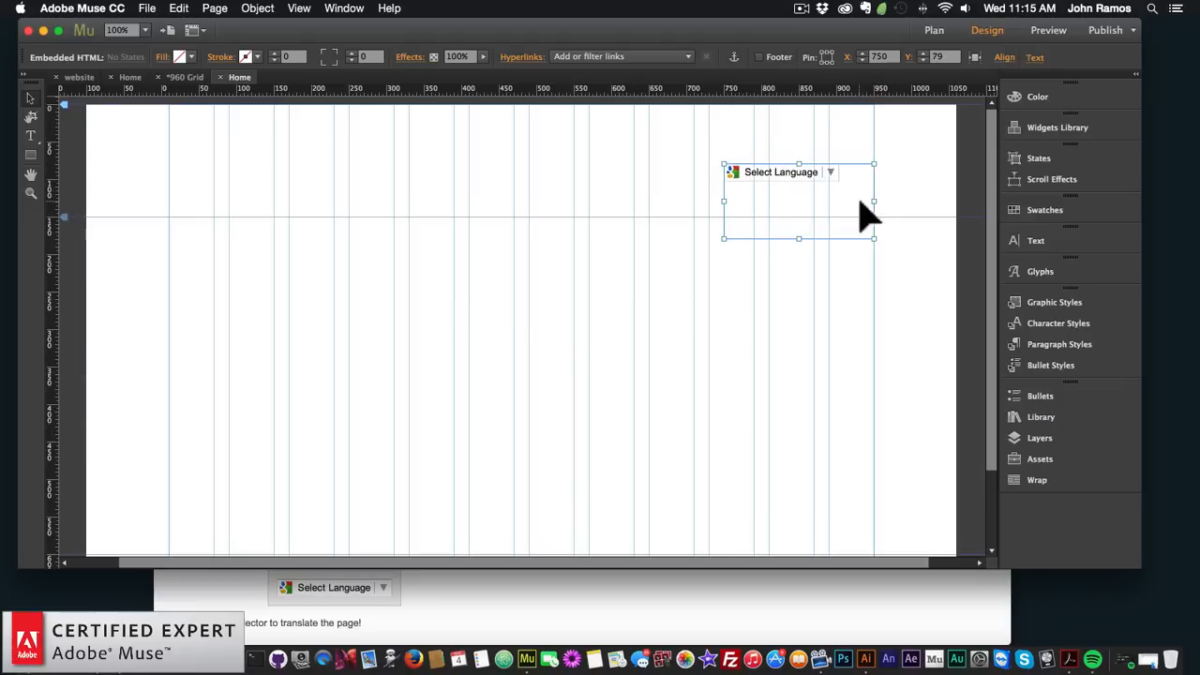
left_click_drag(798, 238, 798, 196)
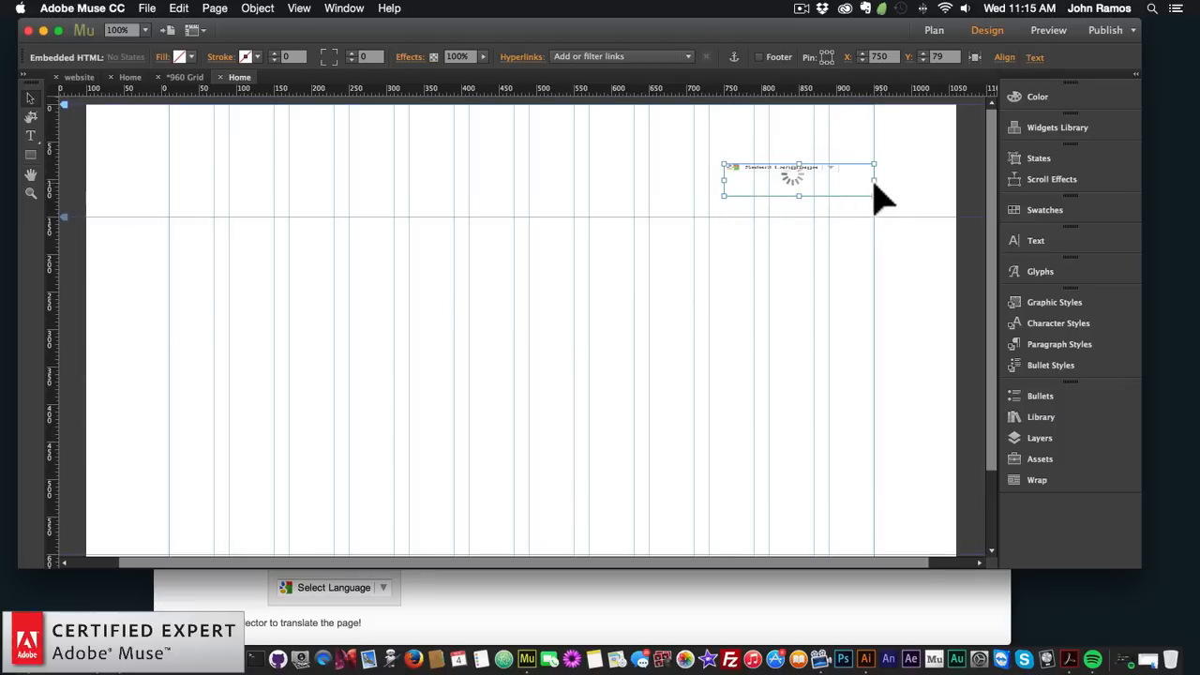
left_click_drag(873, 180, 816, 211)
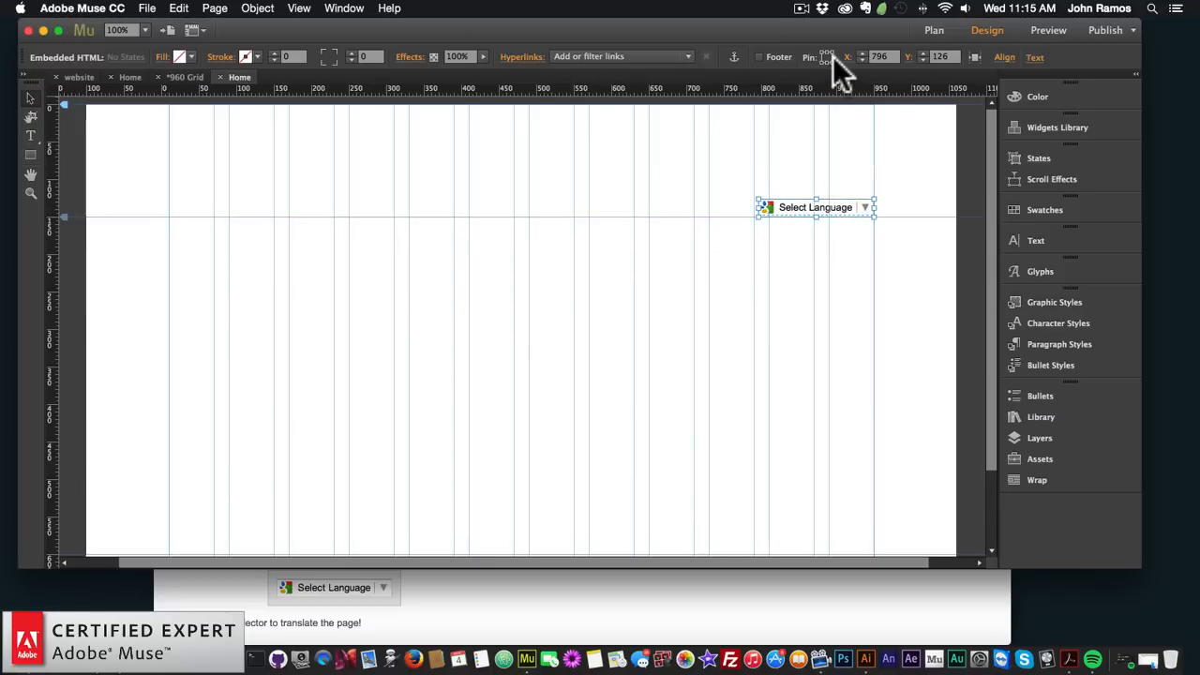
left_click(783, 277)
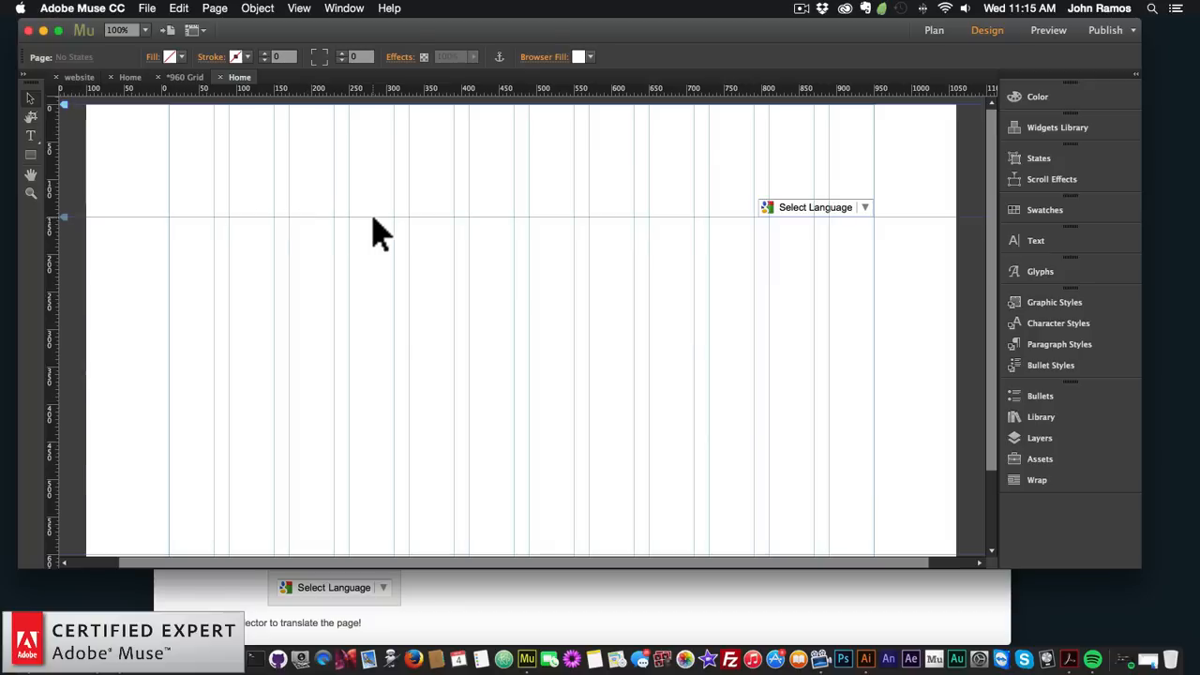
Draw a full-width rectangle from the top of the page and fill it with ocean-2.jpeg using the Scale To Fill fitting
left_click(30, 155)
left_click_drag(88, 105, 928, 442)
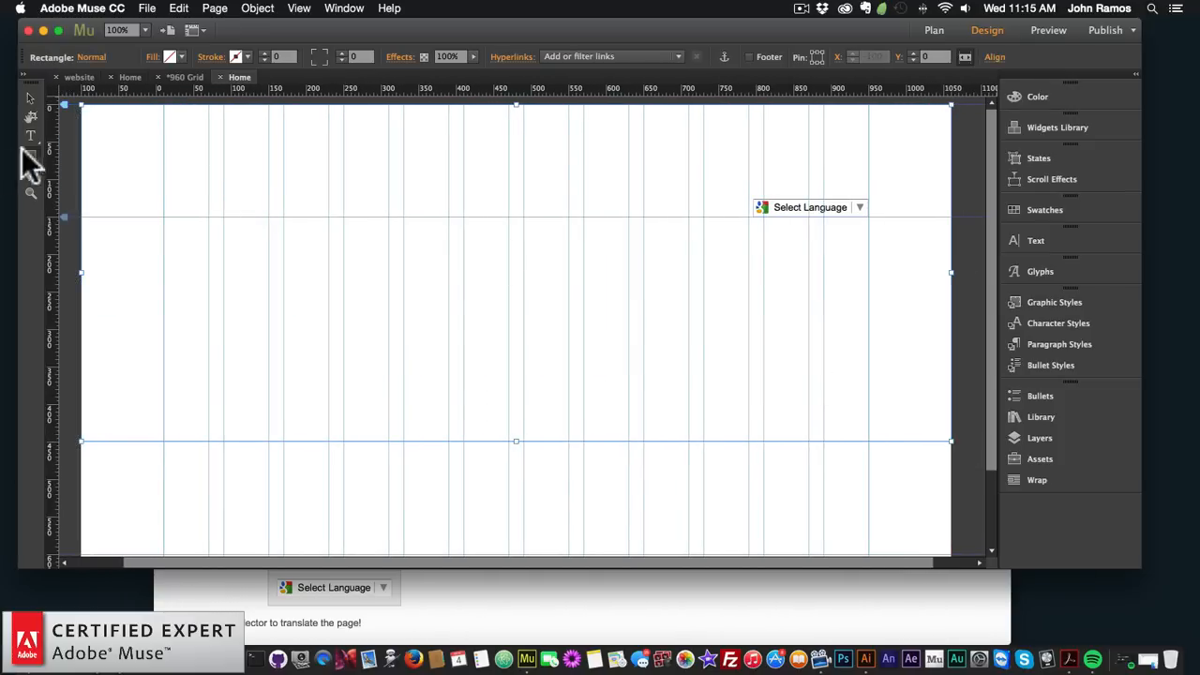
left_click(173, 59)
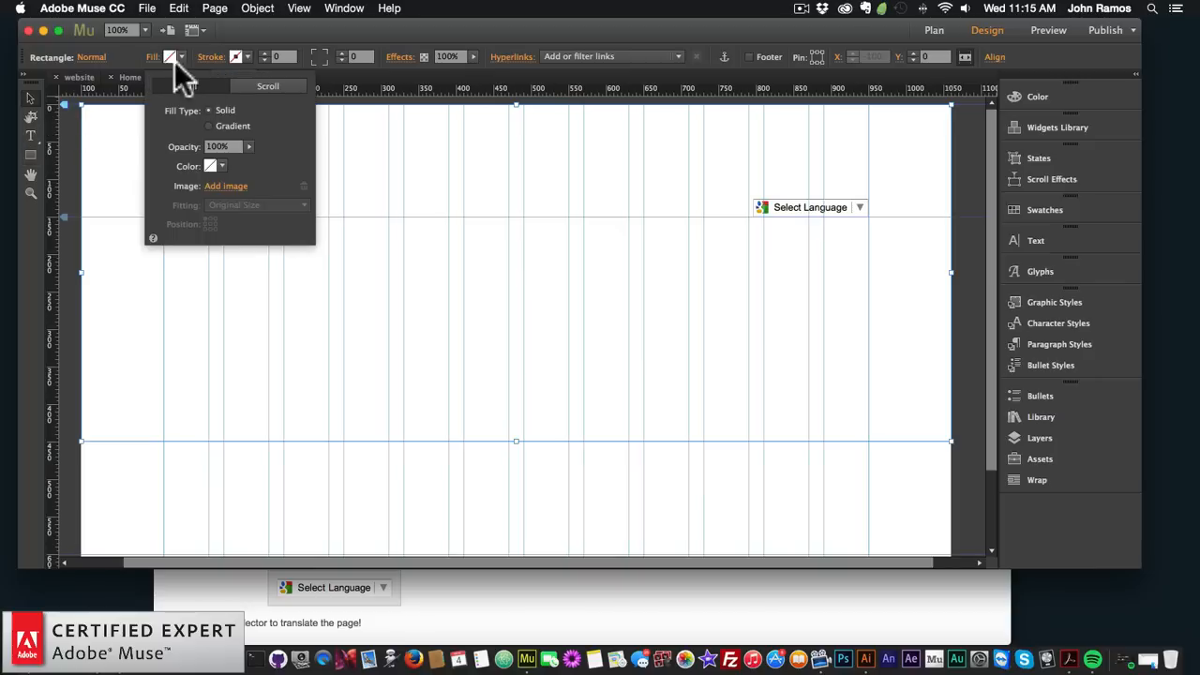
left_click(229, 188)
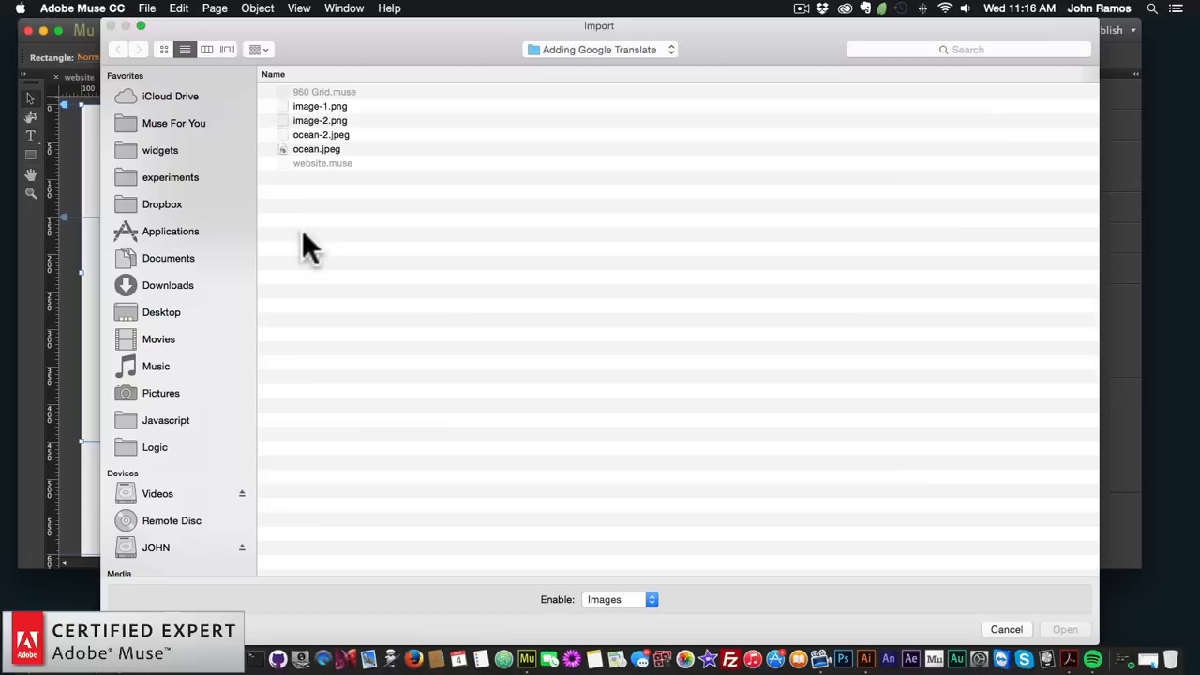
left_click(315, 134)
key("Return")
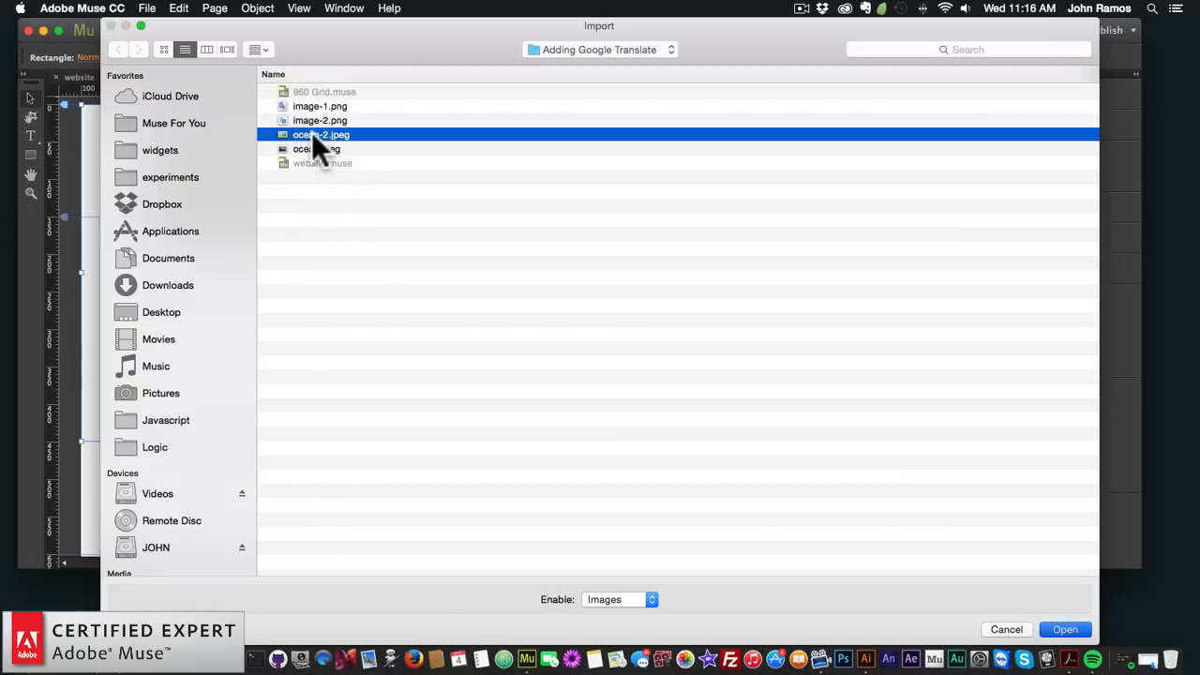
left_click(282, 205)
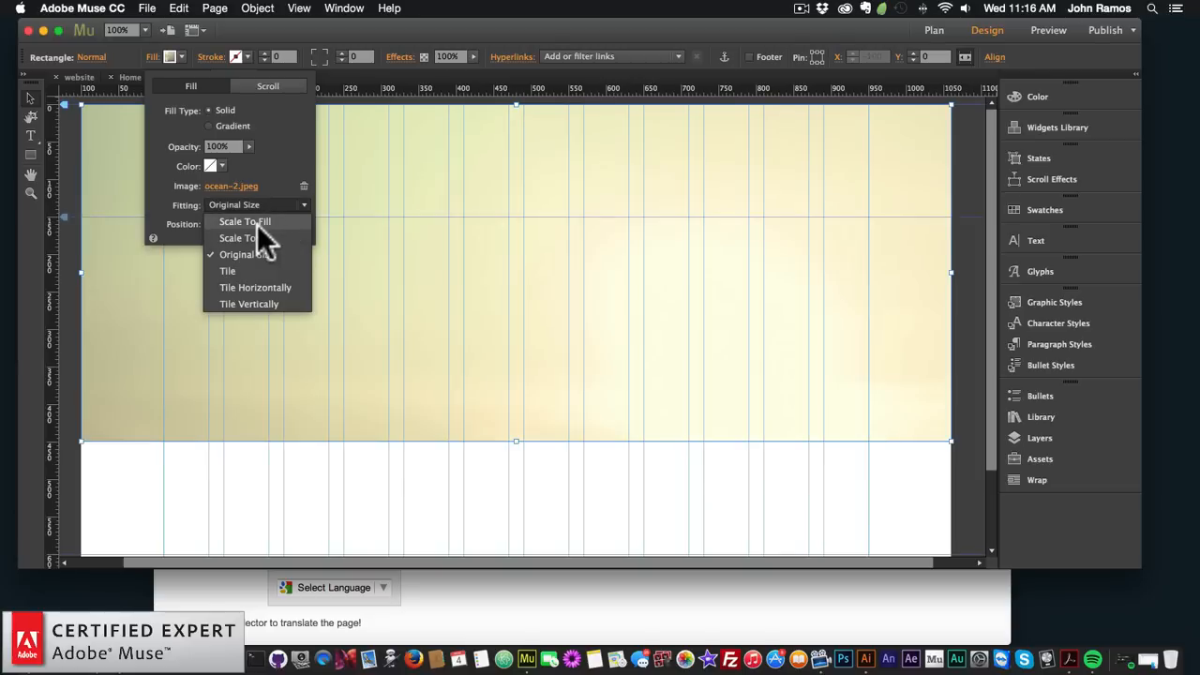
left_click(257, 224)
left_click(211, 224)
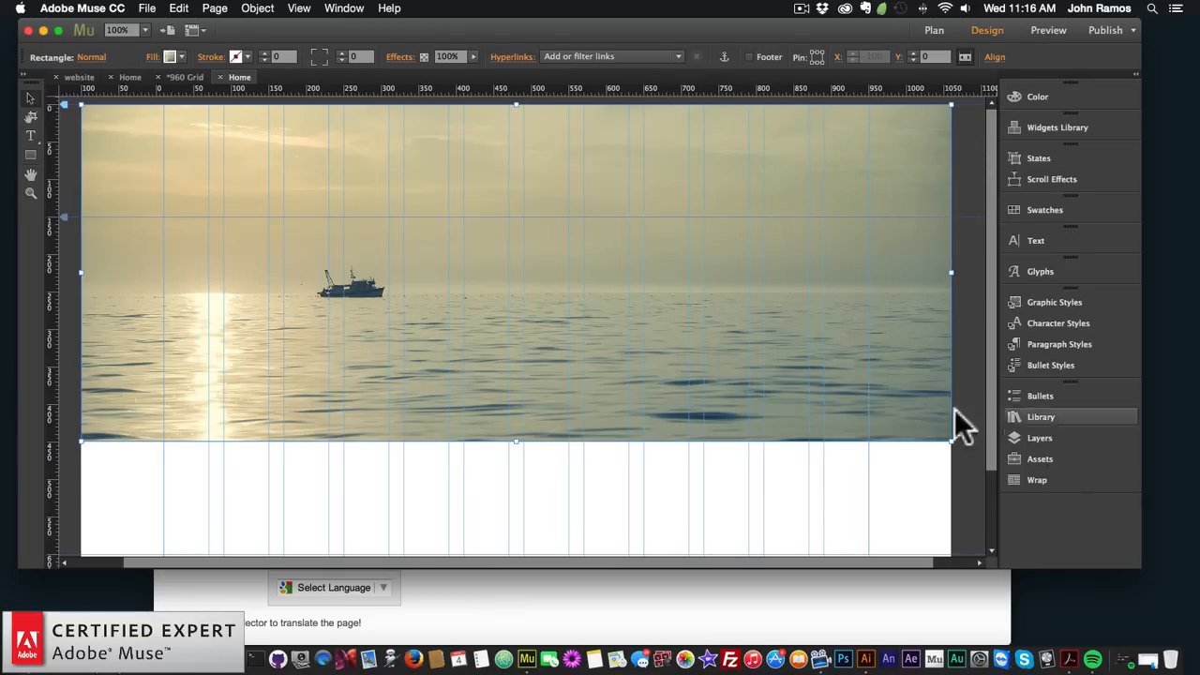
Arrange the ocean image rectangle behind the language selector
right_click(578, 240)
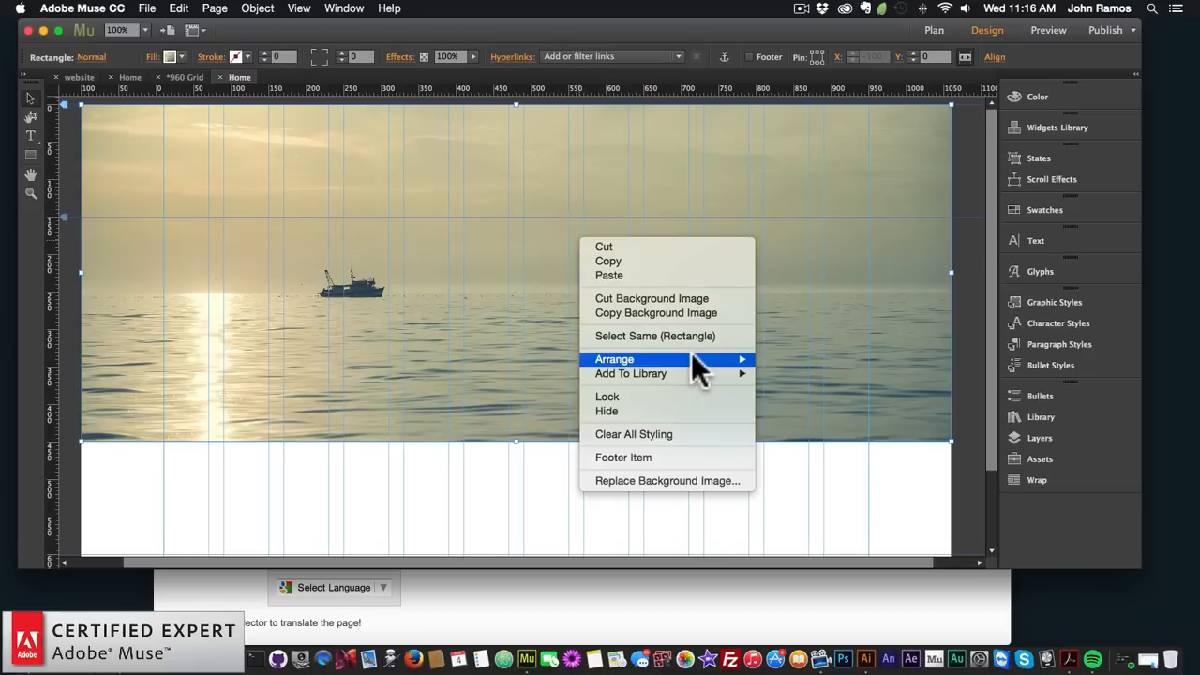
mouse_move(694, 361)
left_click(799, 374)
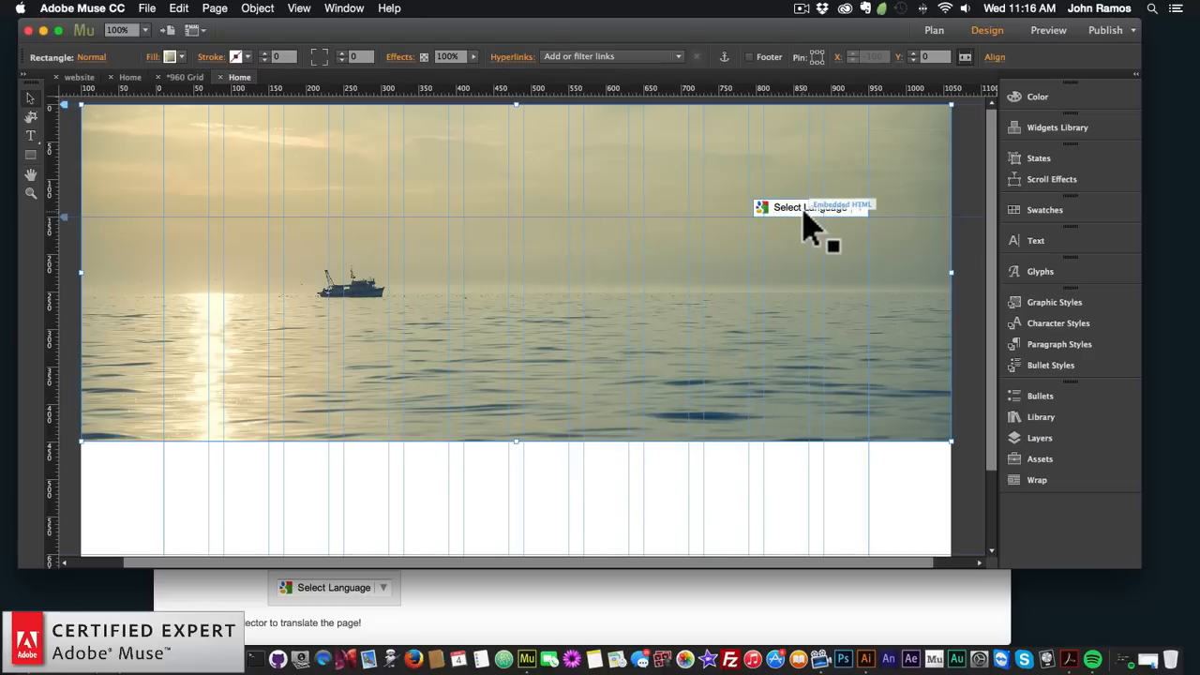
Examine the stacking order of Embedded HTML and Rectangle within Layer 1, and select the language selector on the page
left_click(1031, 438)
left_click(710, 104)
mouse_move(736, 124)
left_mouse_down()
mouse_move(738, 143)
mouse_move(744, 116)
left_mouse_up()
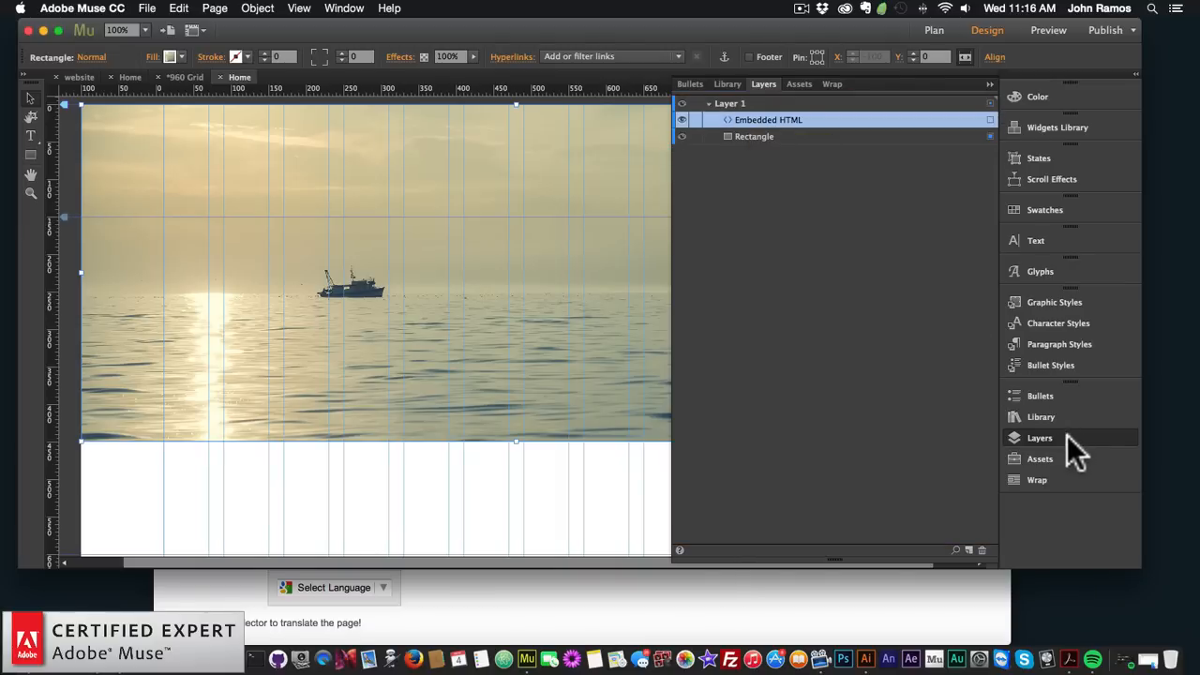
left_click(1031, 438)
left_click(795, 211)
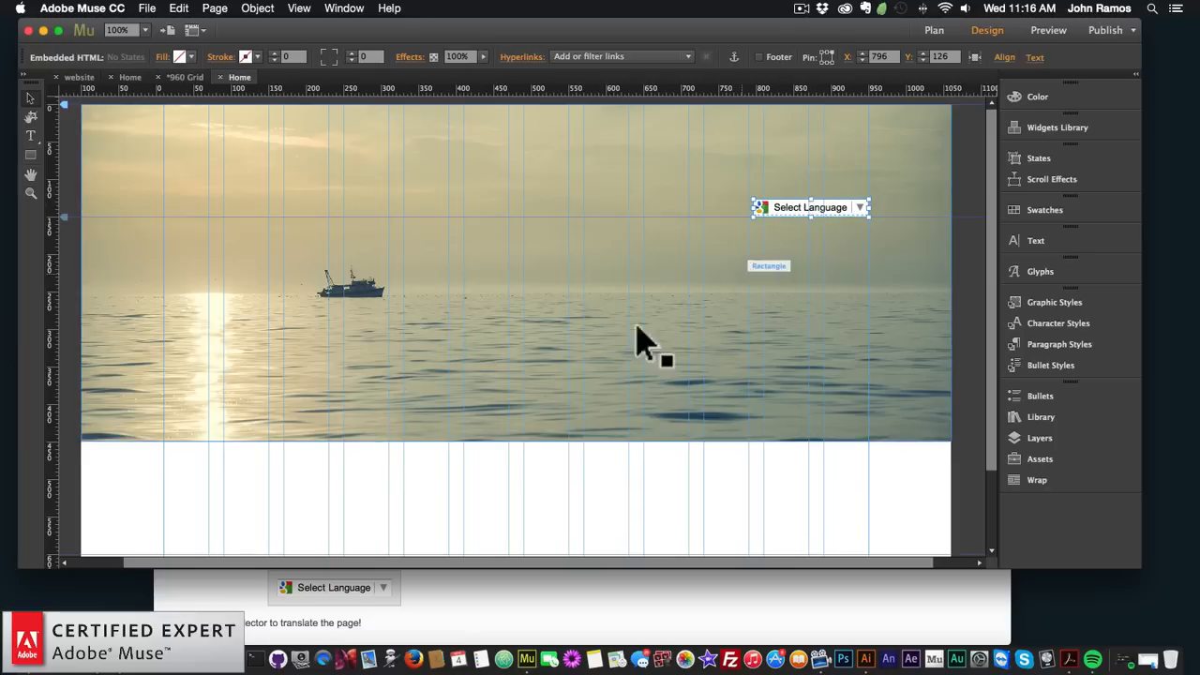
Switch to Chrome, search for "pacific ocean wikipedia" in a new tab, and open the Wikipedia article on the Pacific Ocean
left_click(478, 609)
left_click(517, 38)
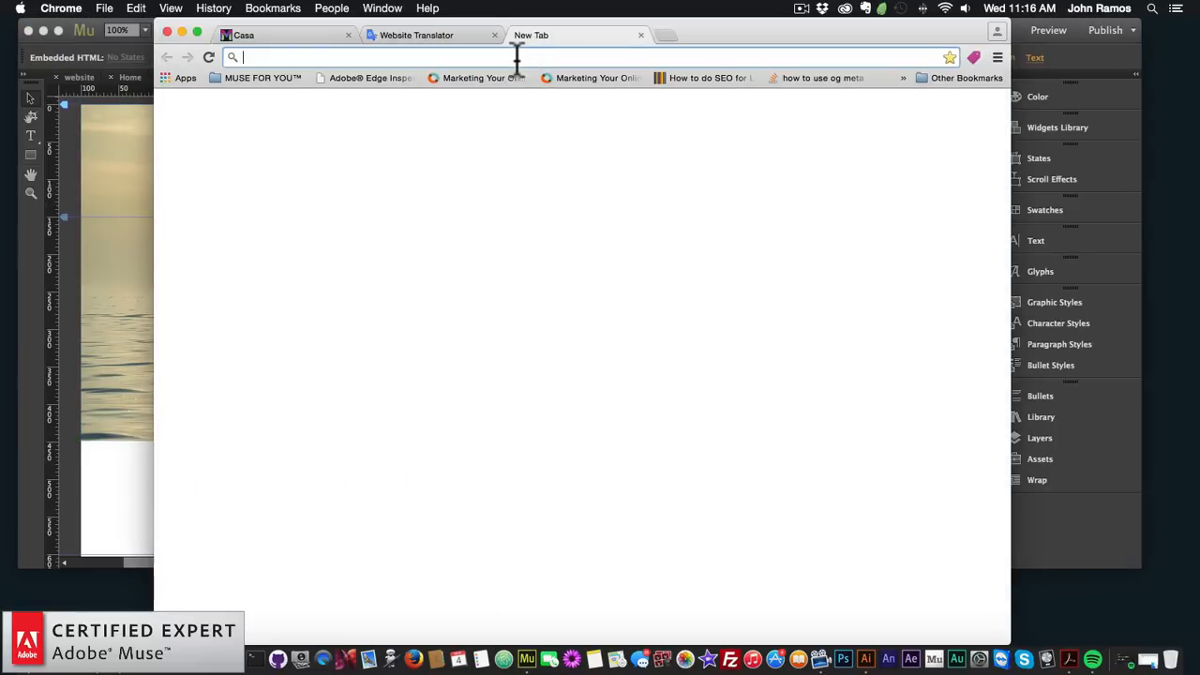
type("pacific ")
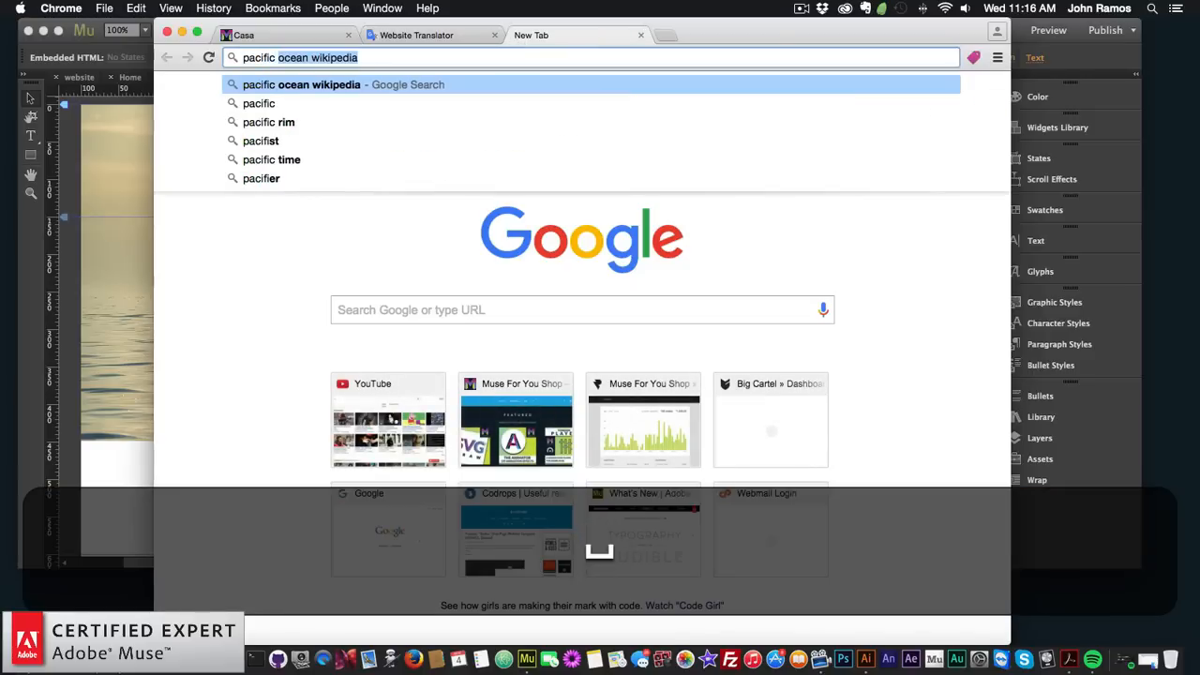
type("ocean wikipe")
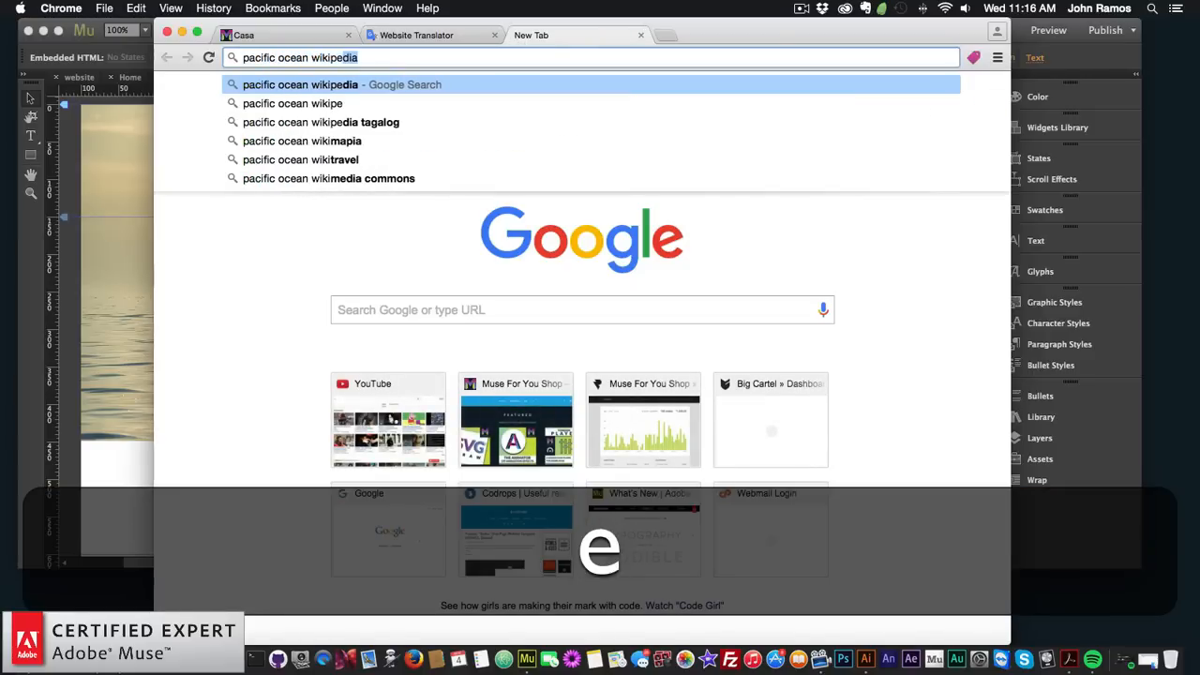
type("dia")
key("Return")
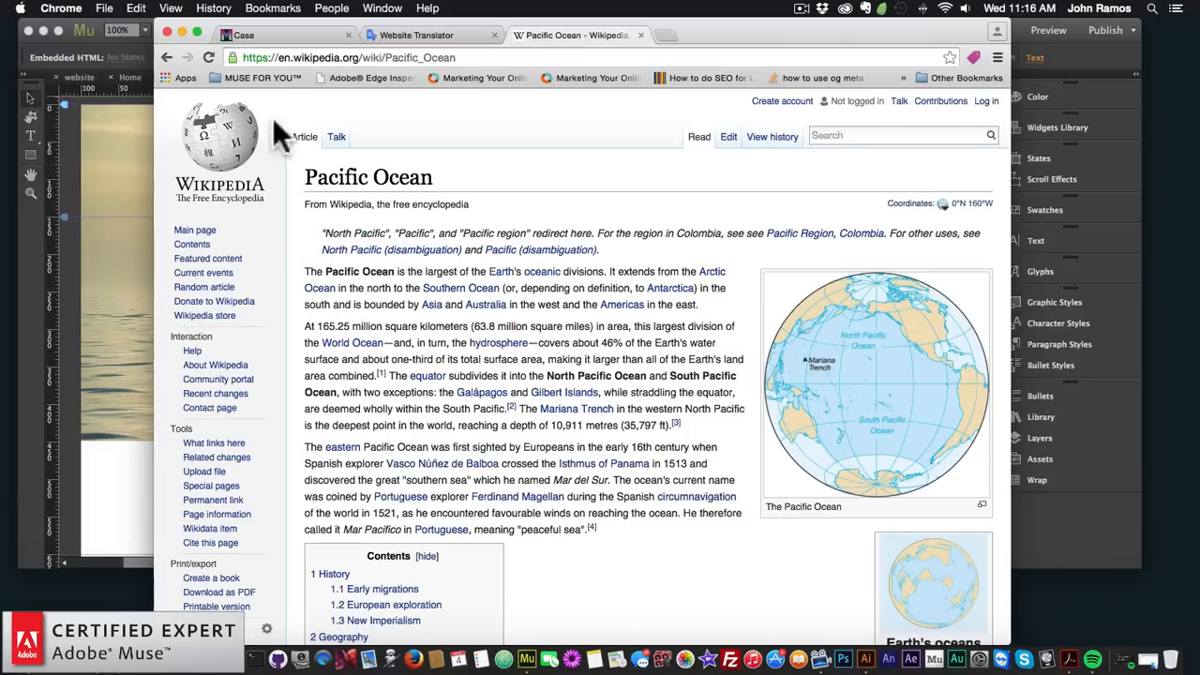
left_click(167, 57)
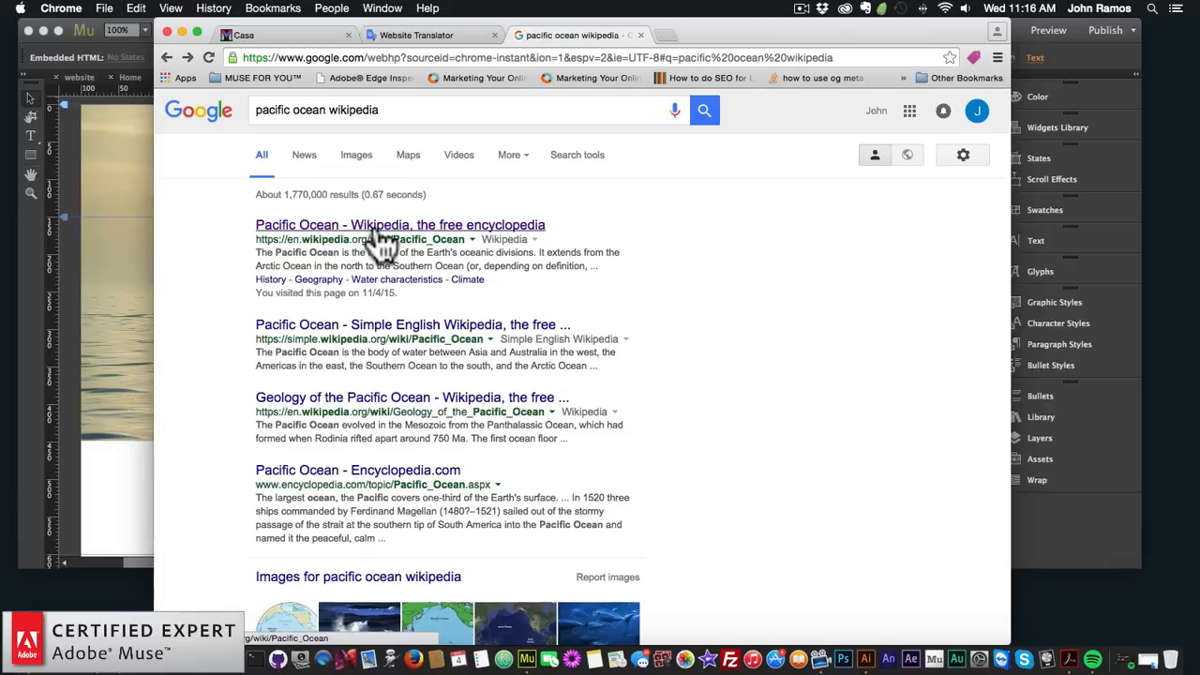
left_click(376, 239)
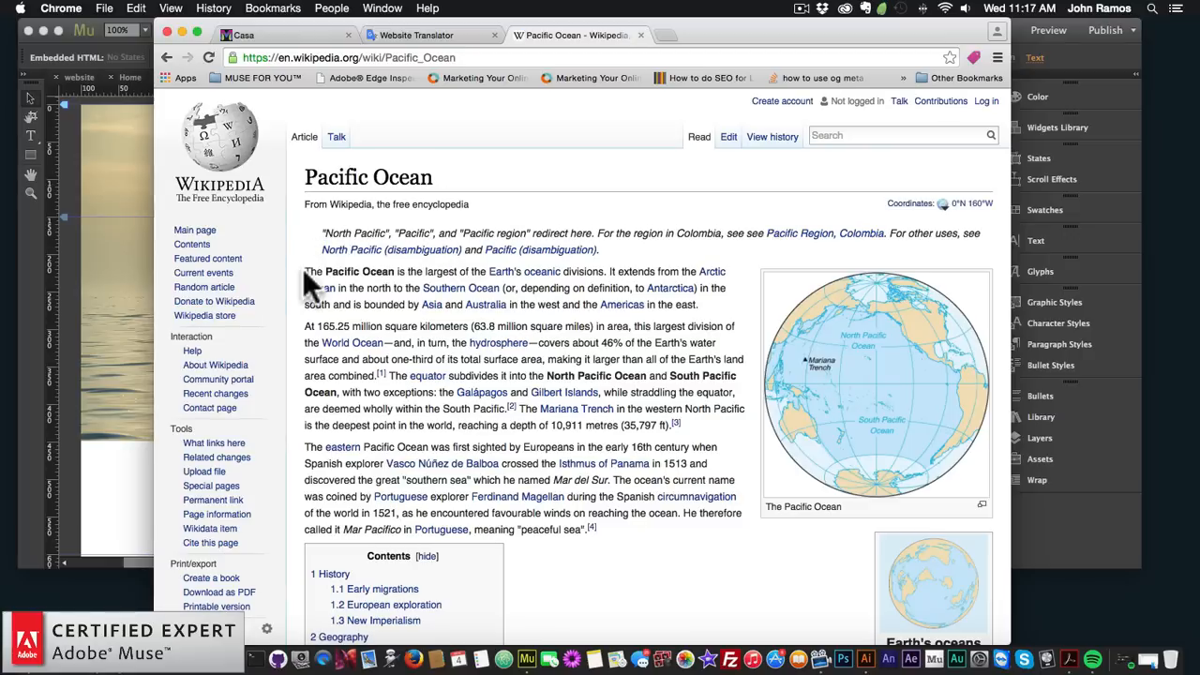
Copy the article's three introductory paragraphs and paste them onto the Home page in Adobe Muse
left_click_drag(305, 271, 629, 550)
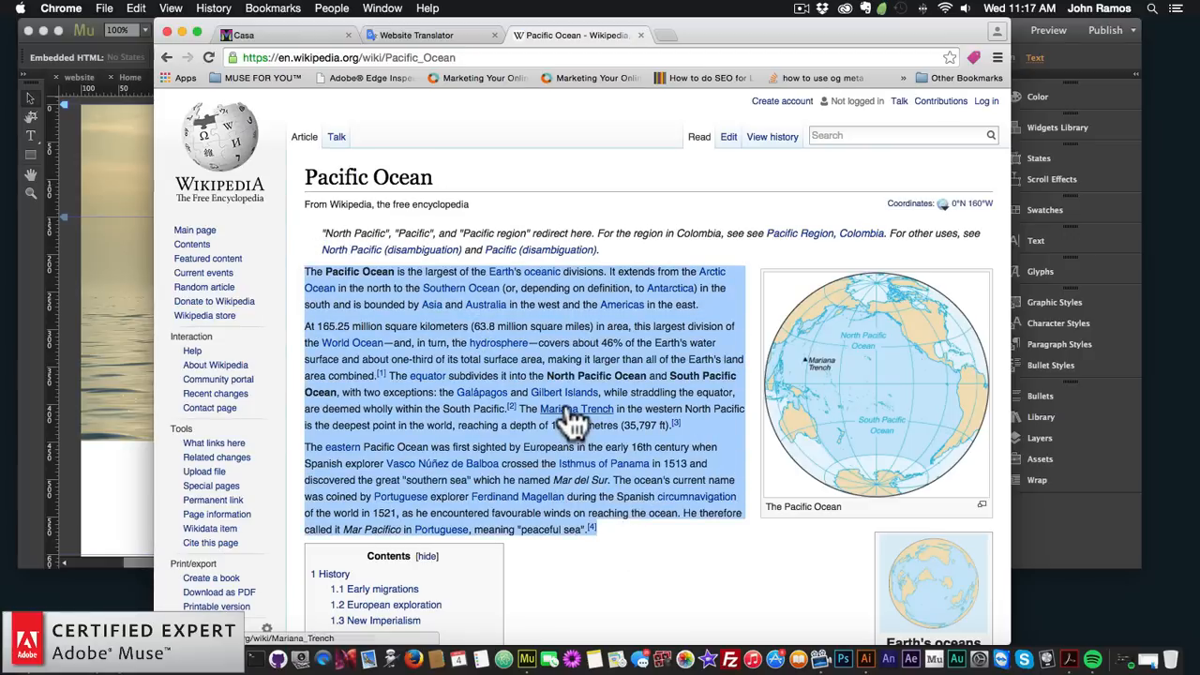
key("super+c")
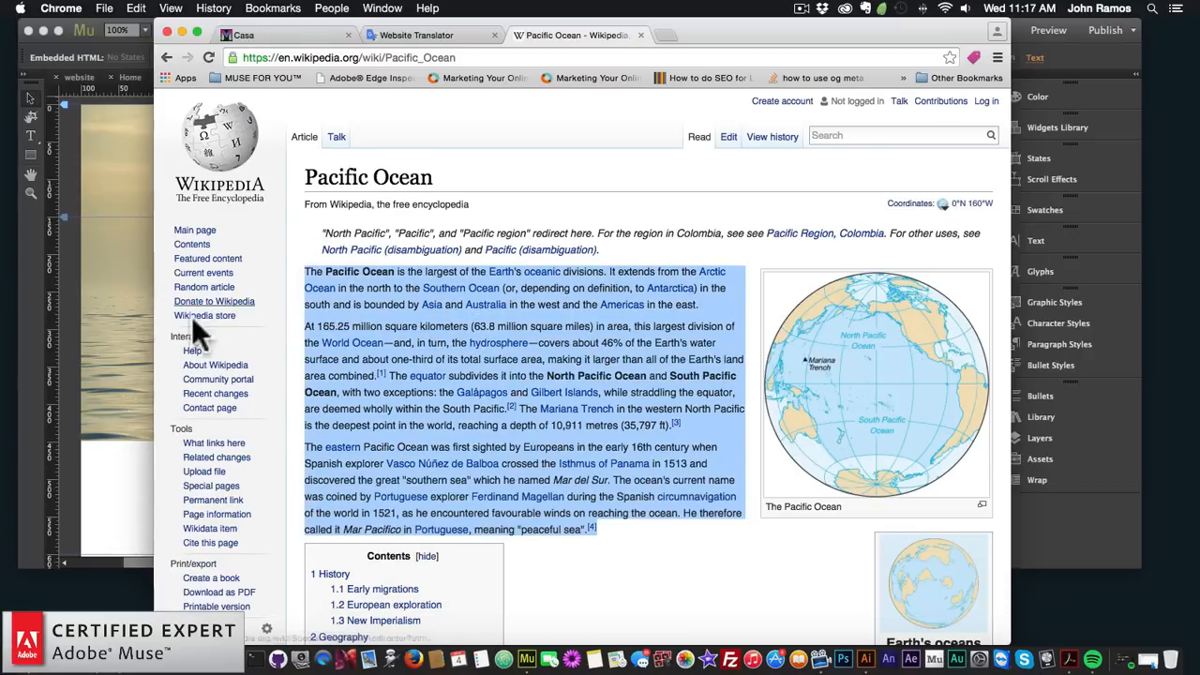
left_click(112, 464)
scroll(182, 455, "down", 3)
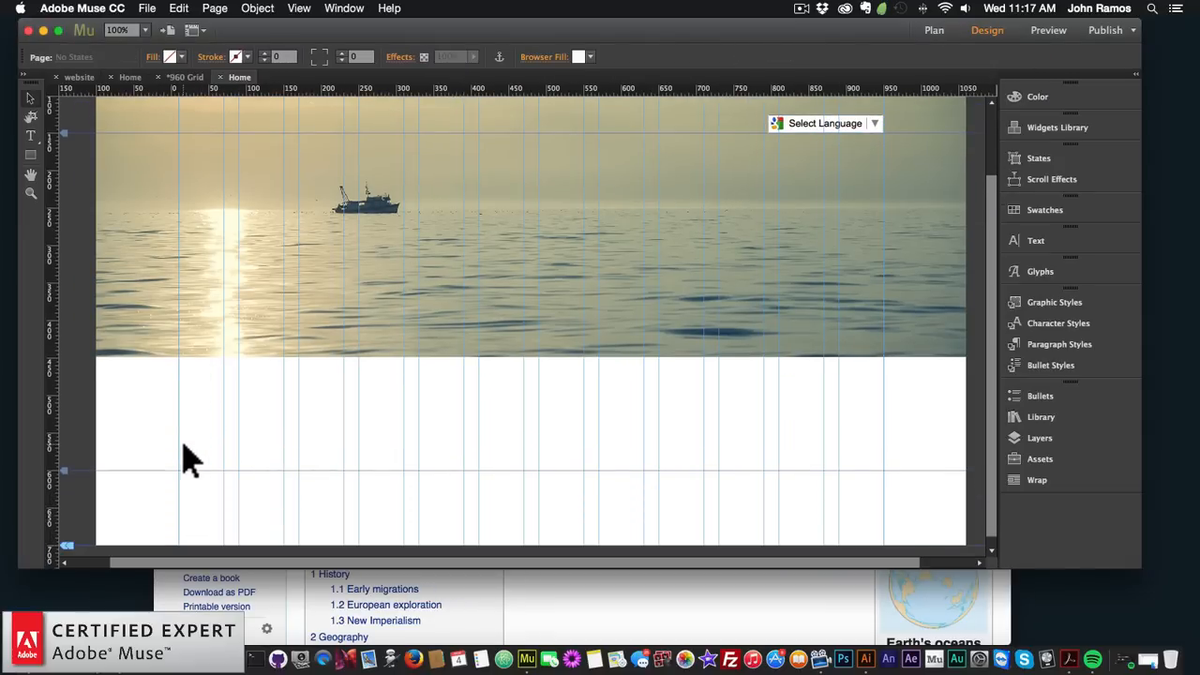
key("super+v")
Move the text frame below the ocean image to Y 485 and resize it to about 640 px wide, starting at X 166
left_click_drag(502, 410, 324, 455)
scroll(349, 454, "down", 5)
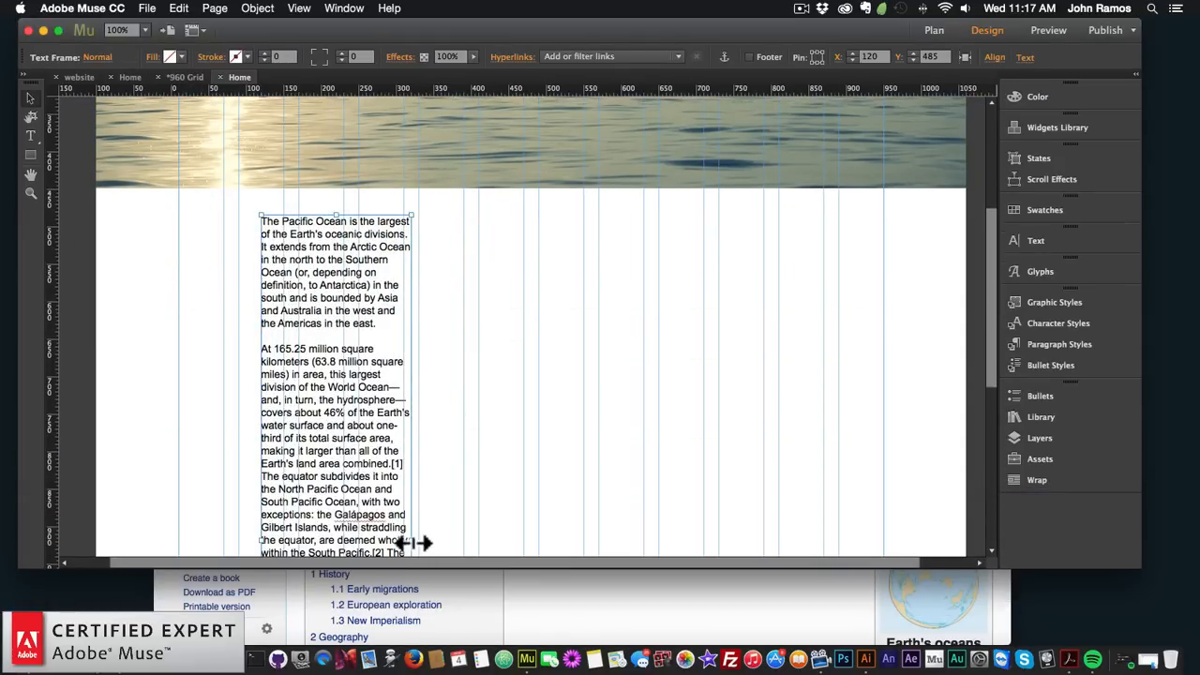
left_click_drag(413, 542, 779, 497)
left_click_drag(260, 319, 299, 319)
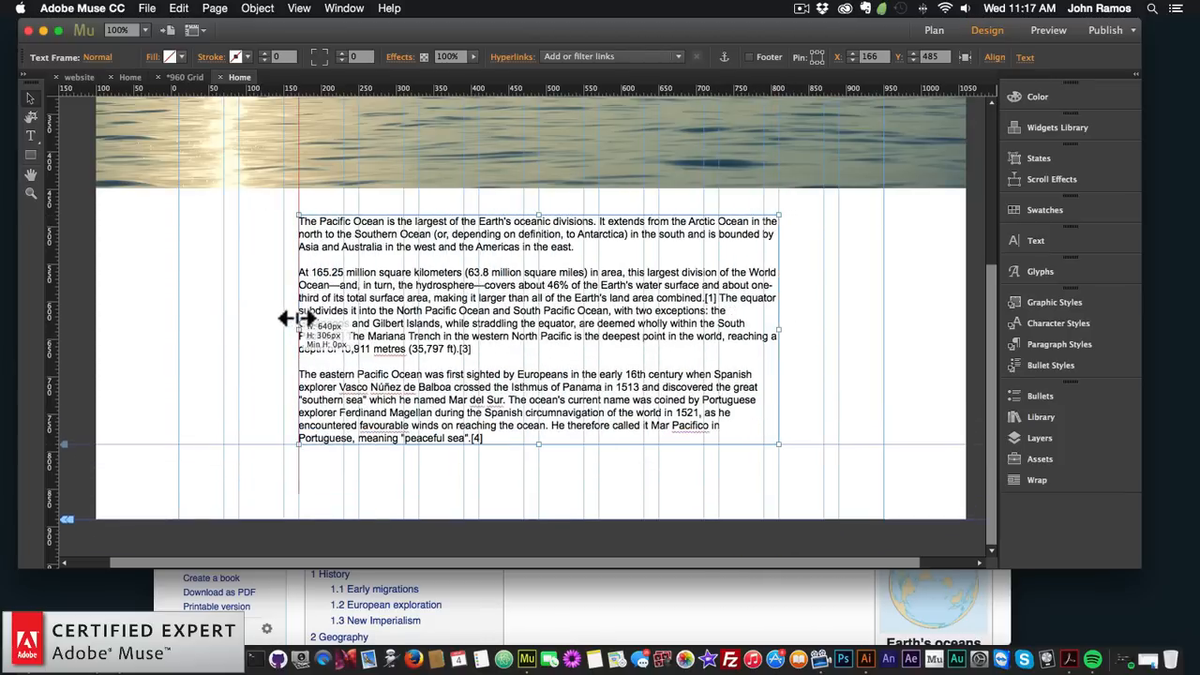
Move the article's text frame to X 160, Y 512 and set all its text in the Lato font
mouse_move(570, 330)
left_mouse_down()
mouse_move(573, 344)
mouse_move(559, 344)
left_mouse_up()
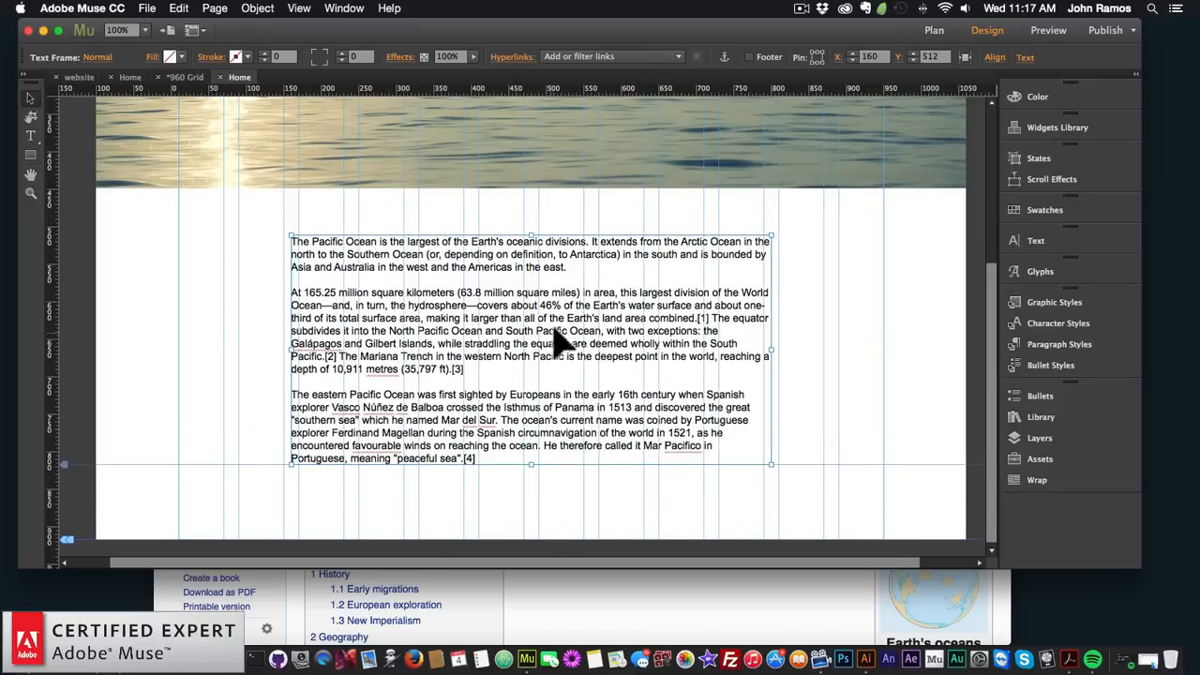
double_click(548, 344)
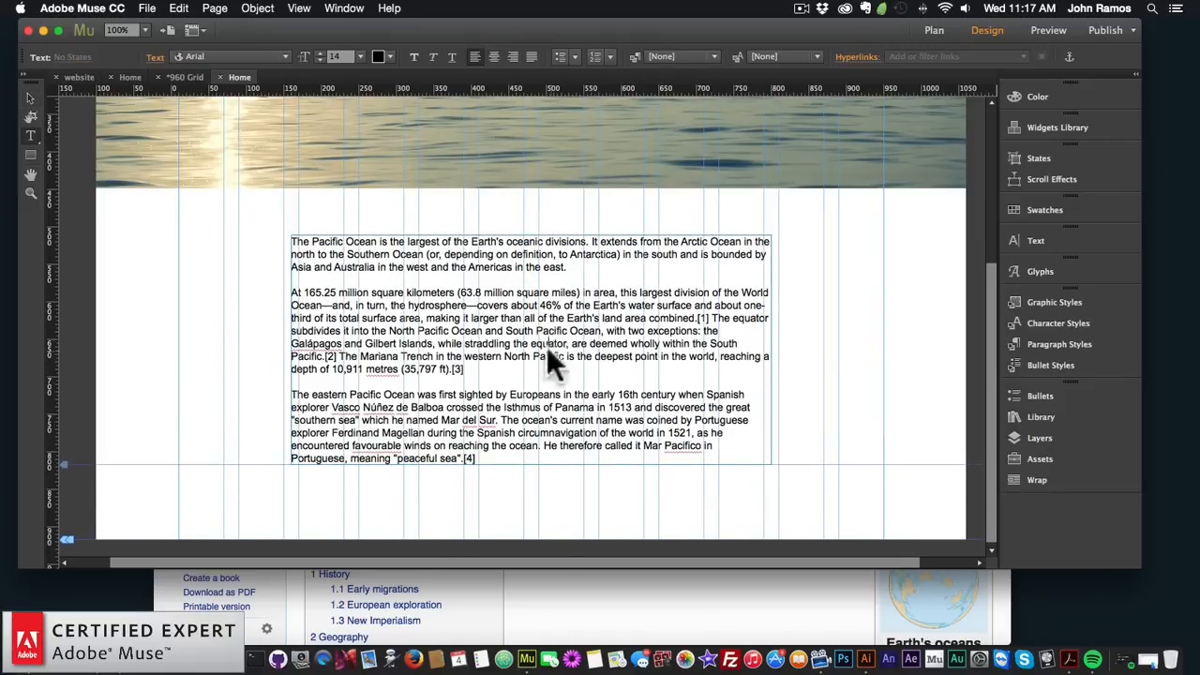
key("super+a")
left_click(258, 58)
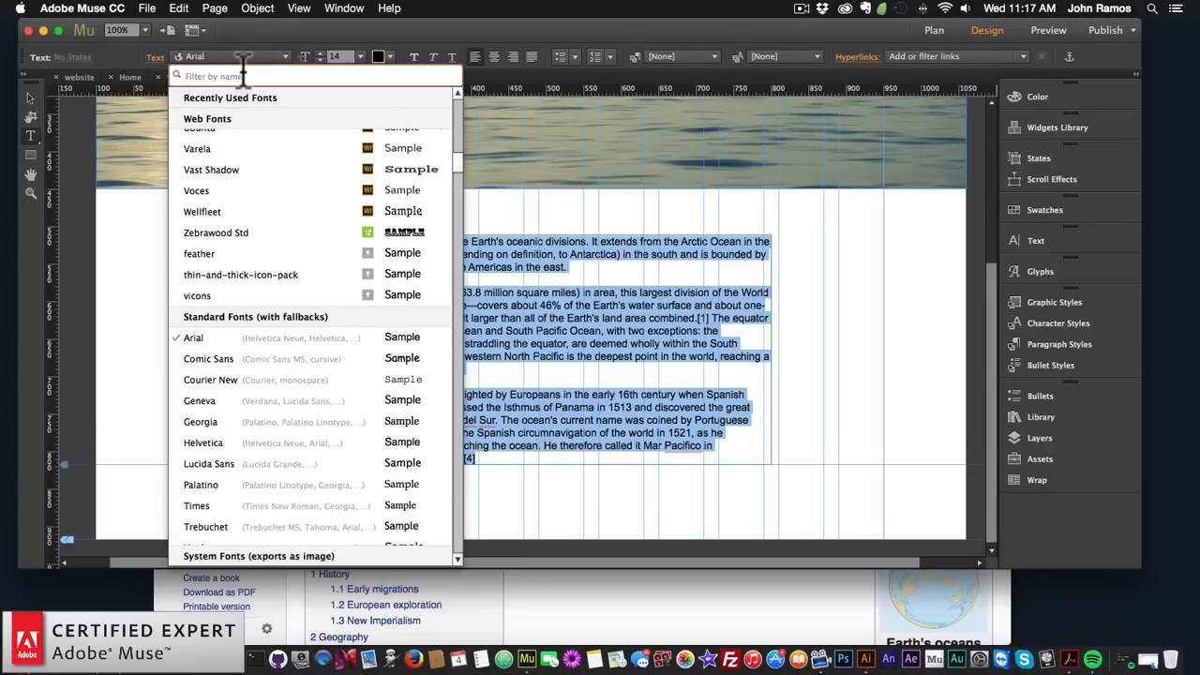
type("lato")
left_click(236, 119)
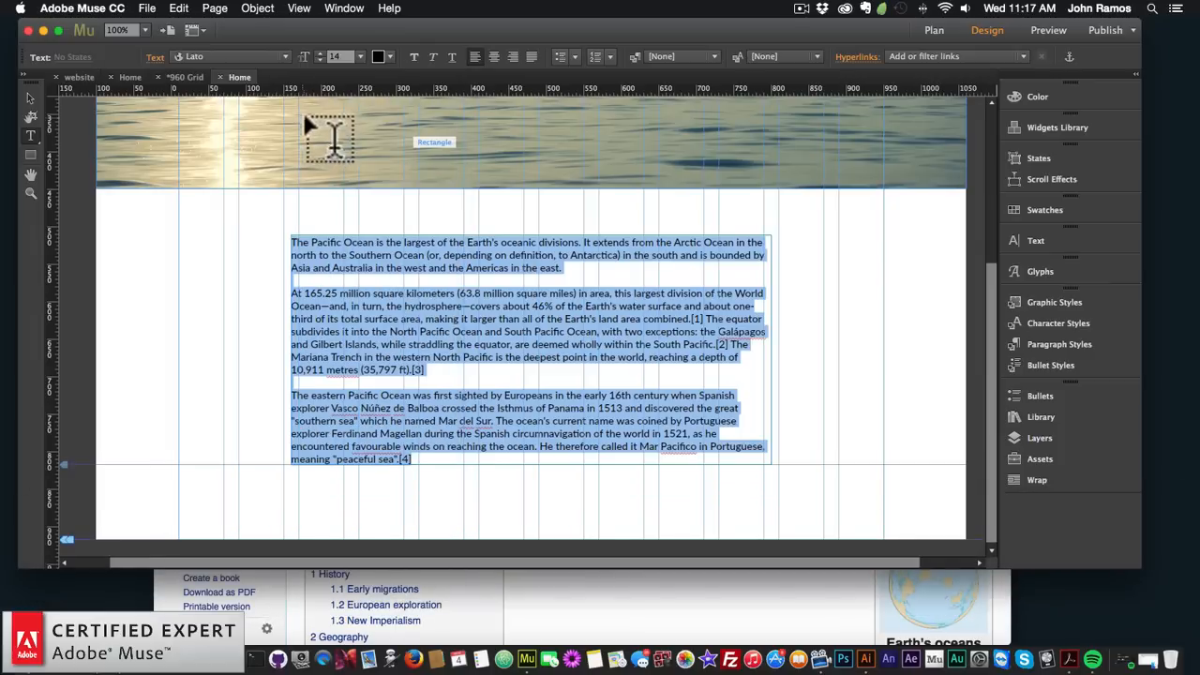
Try the article paragraphs at font size 18, and set them back to 14
left_click(359, 57)
left_click(364, 186)
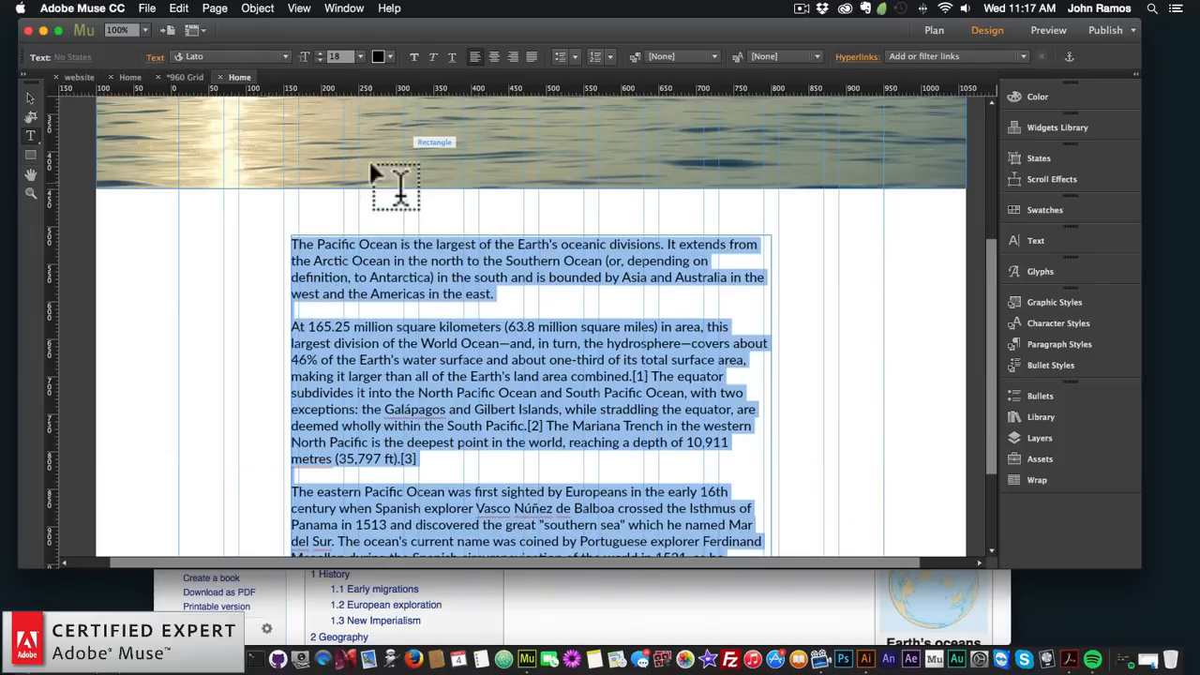
left_click(360, 57)
left_click(375, 172)
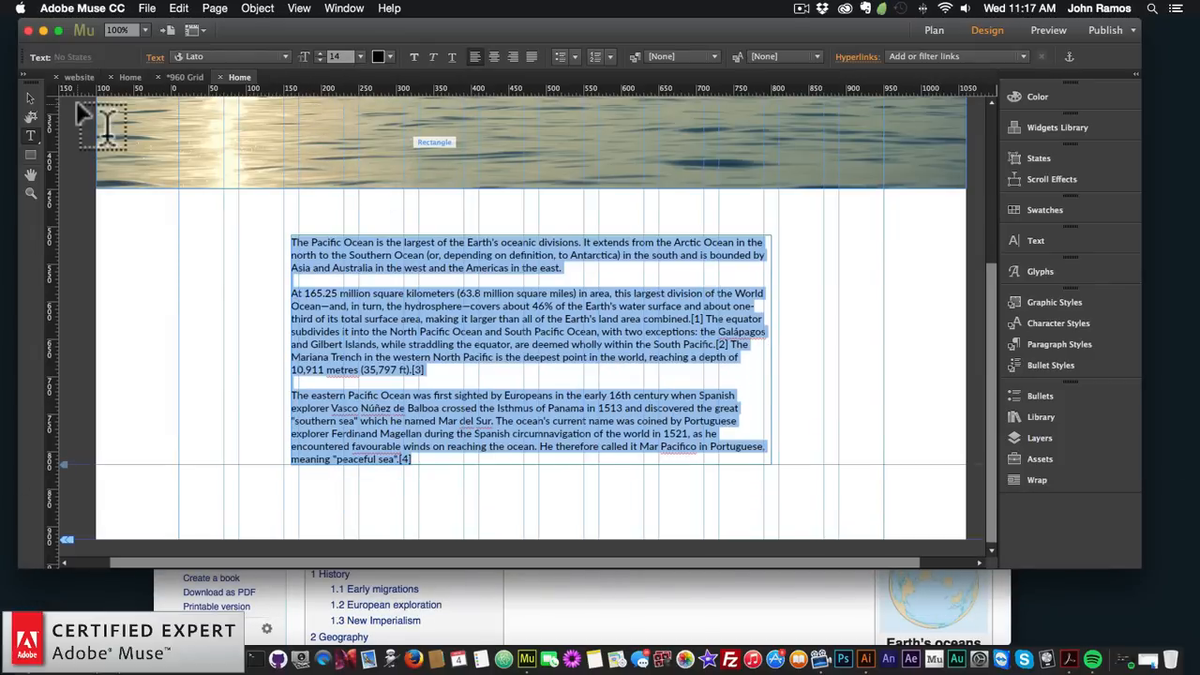
left_click(30, 99)
left_click(232, 282)
Add a text frame over the ocean image, around the boat, containing the heading PACIFIC OCEAN
scroll(233, 281, "up", 5)
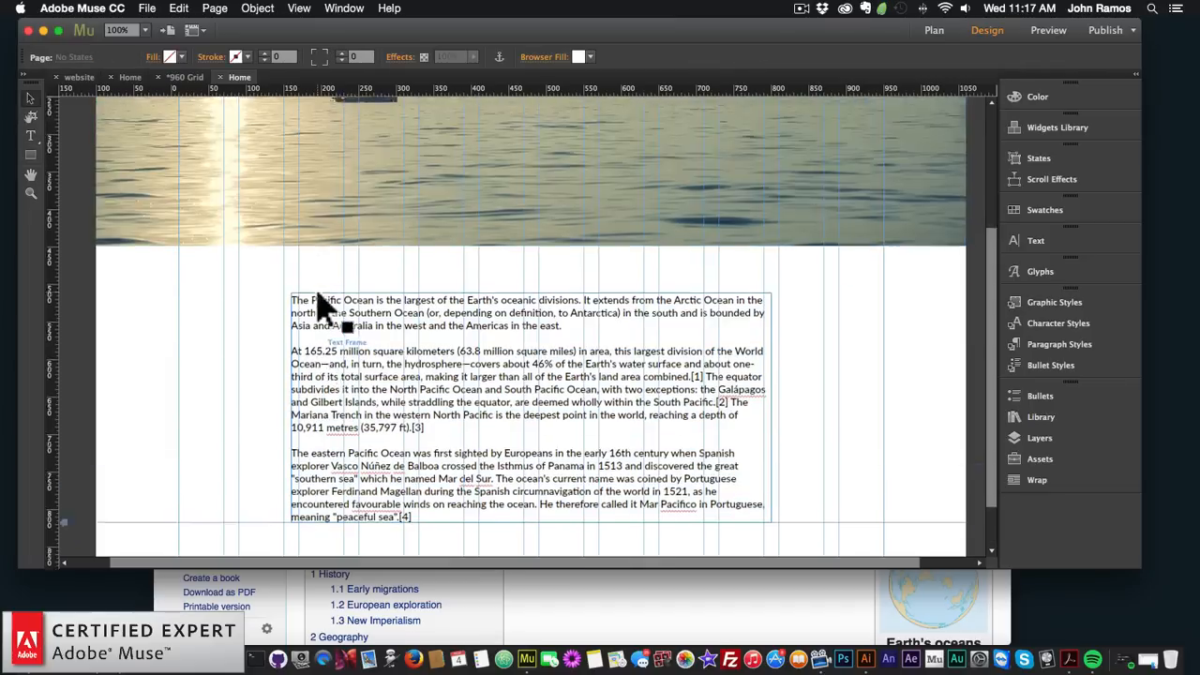
left_click(30, 135)
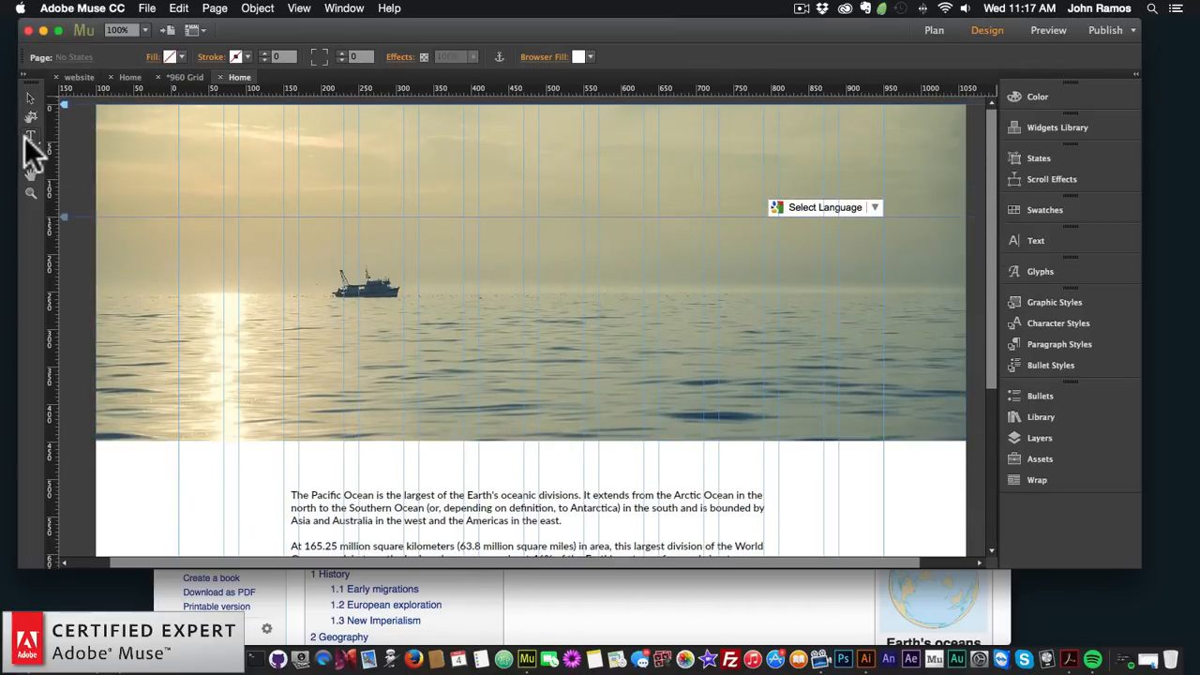
left_click_drag(223, 214, 574, 352)
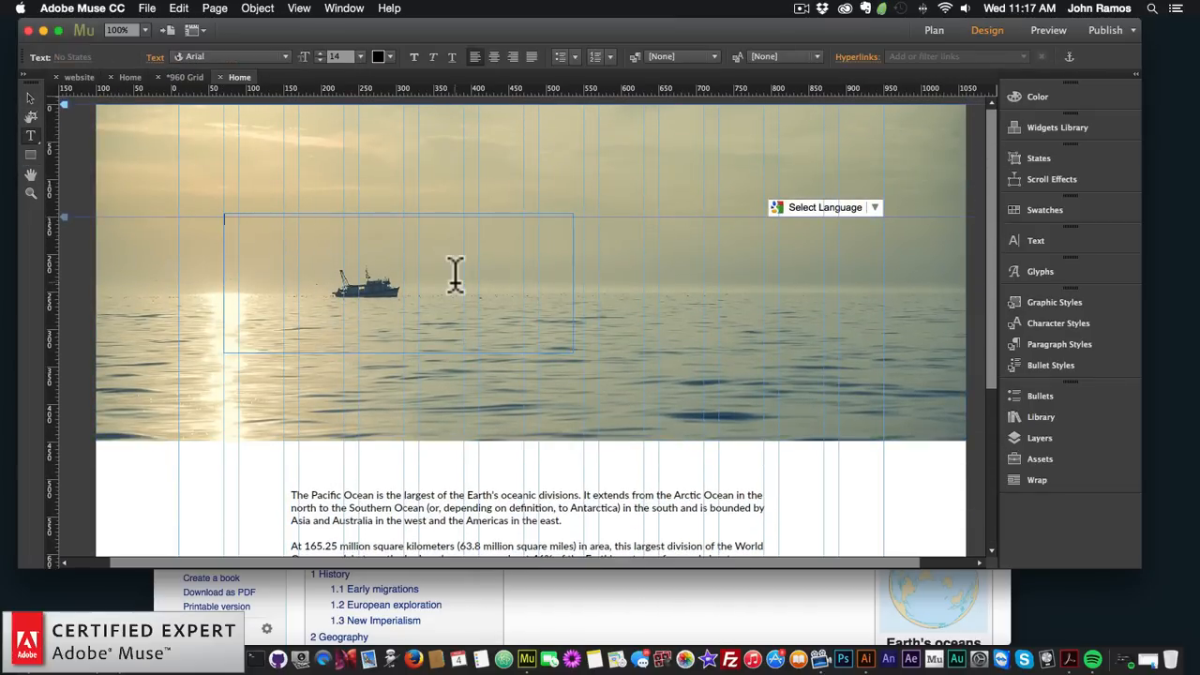
type("PACIFIC OCEAN")
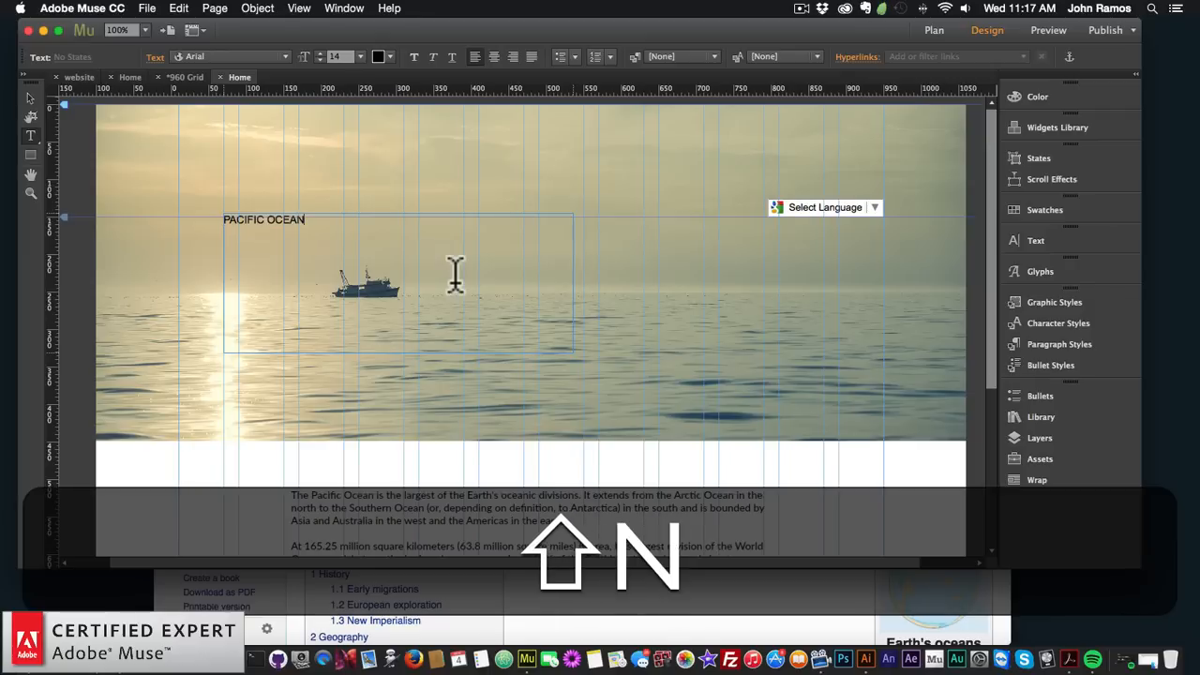
Format the PACIFIC OCEAN heading in the Lato font at size 48
key("super+a")
left_click(246, 57)
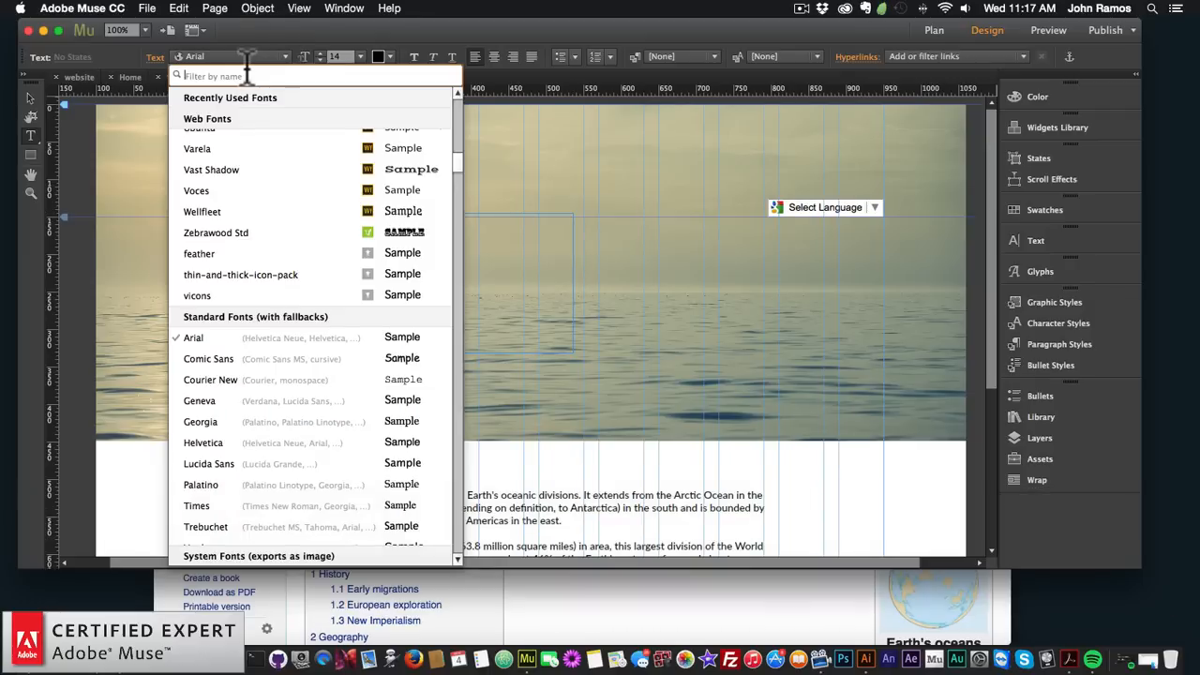
type("lato")
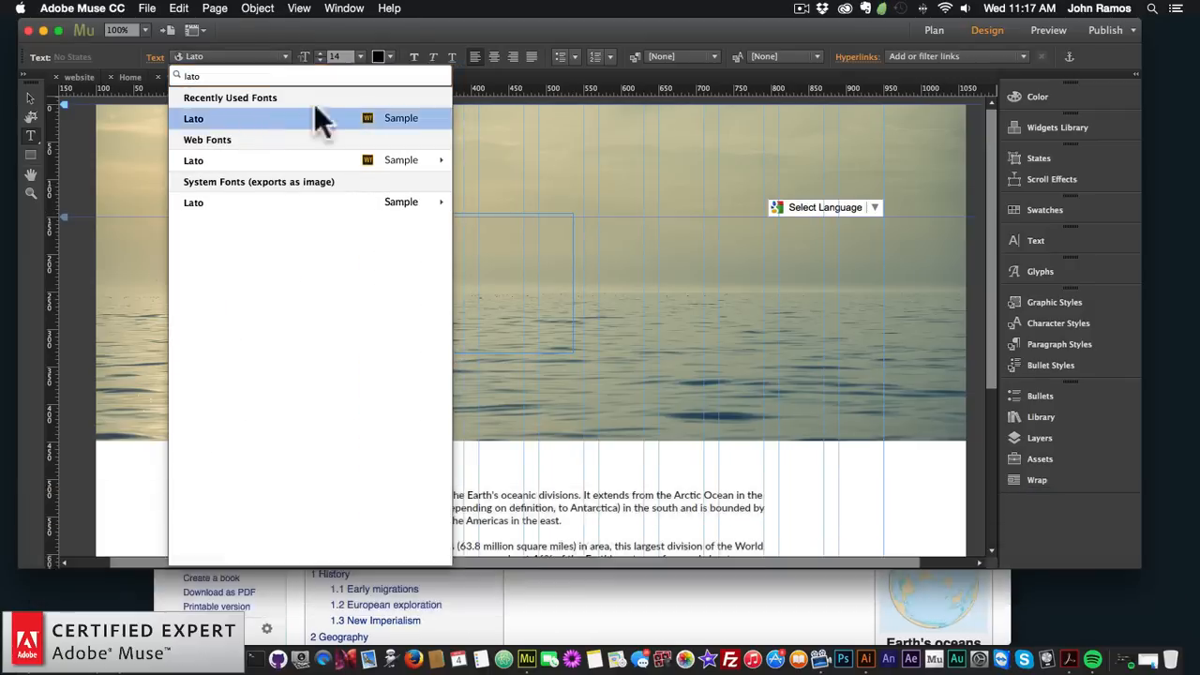
left_click(322, 117)
left_click(360, 56)
left_click(376, 255)
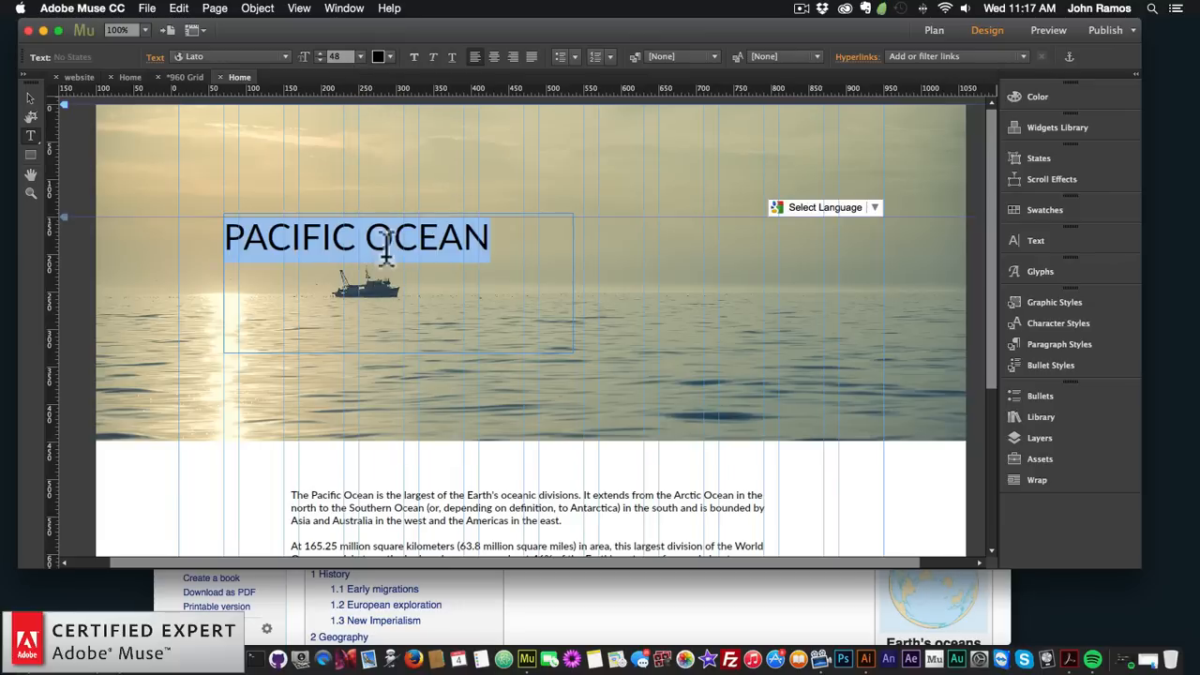
Move the PACIFIC OCEAN heading slightly down and reduce its text frame's height to fit the single line
left_click(30, 97)
key("t")
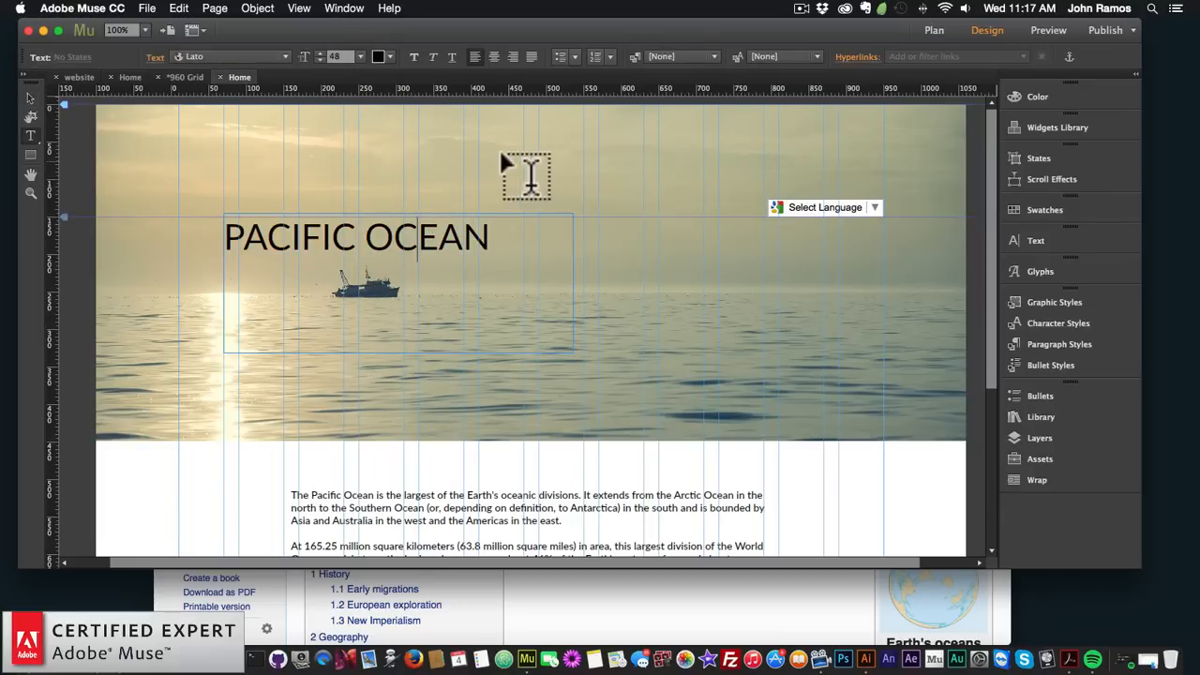
left_click(23, 99)
left_click_drag(366, 260, 357, 266)
left_click(618, 330)
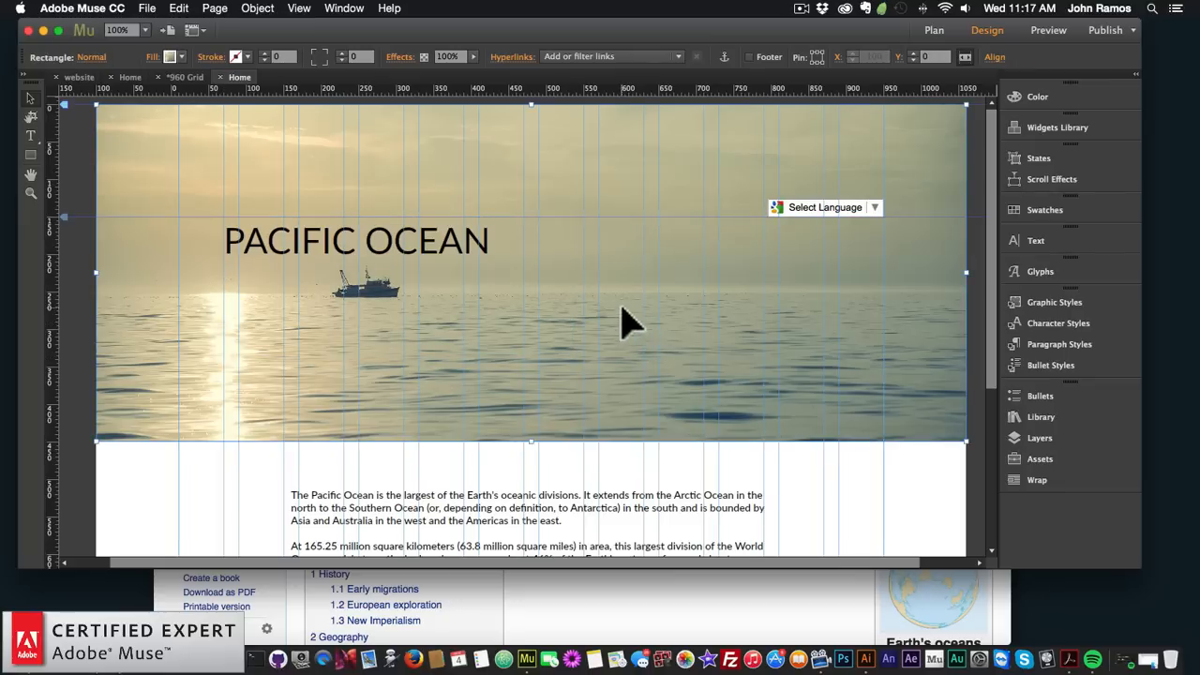
left_click(581, 506)
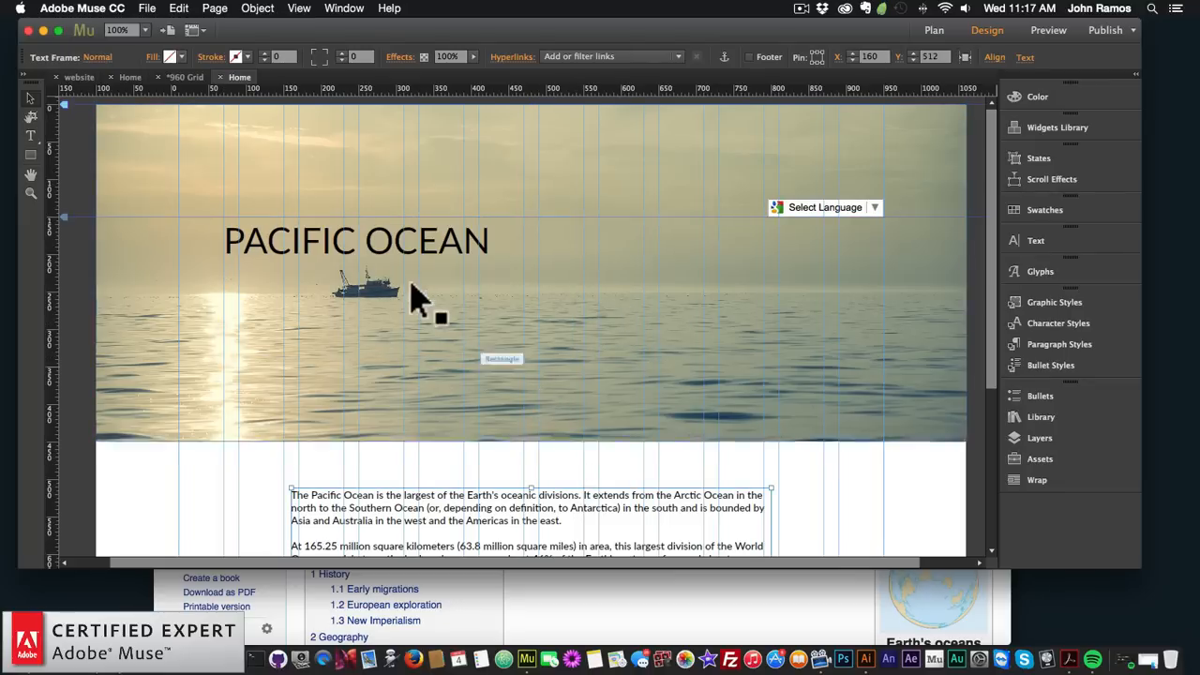
left_click(486, 249)
left_click_drag(399, 357, 407, 266)
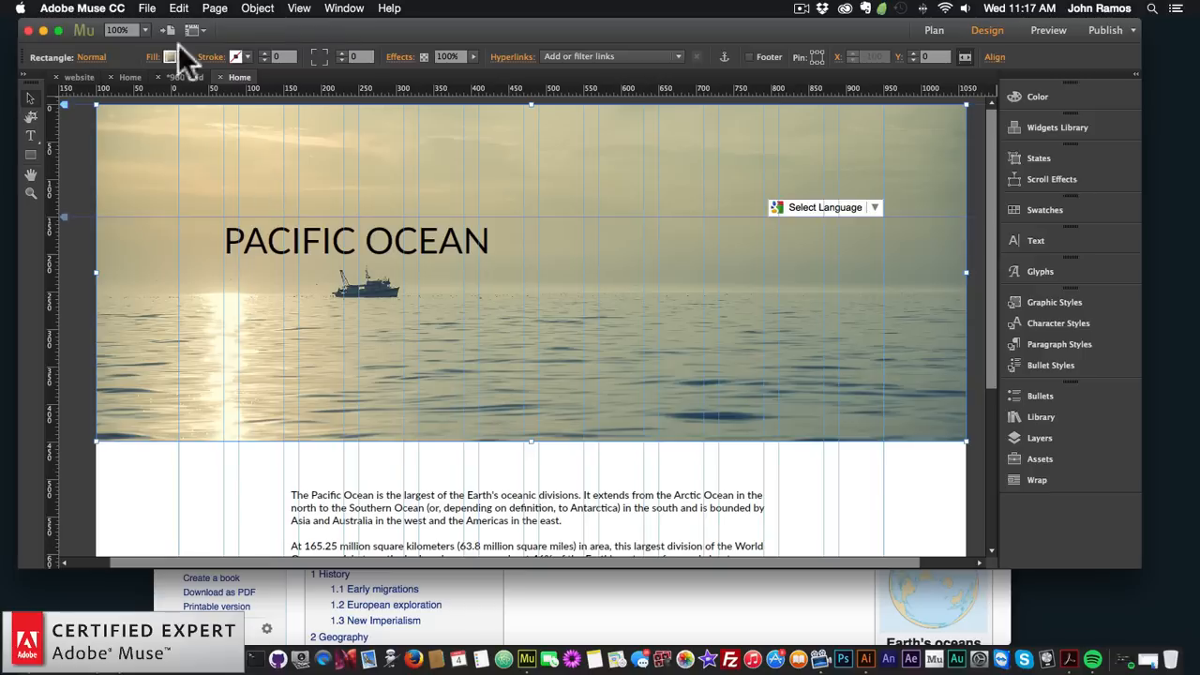
Preview the page in the browser, turn off its Spanish translation, and return to Adobe Muse
left_click(145, 9)
left_click(189, 245)
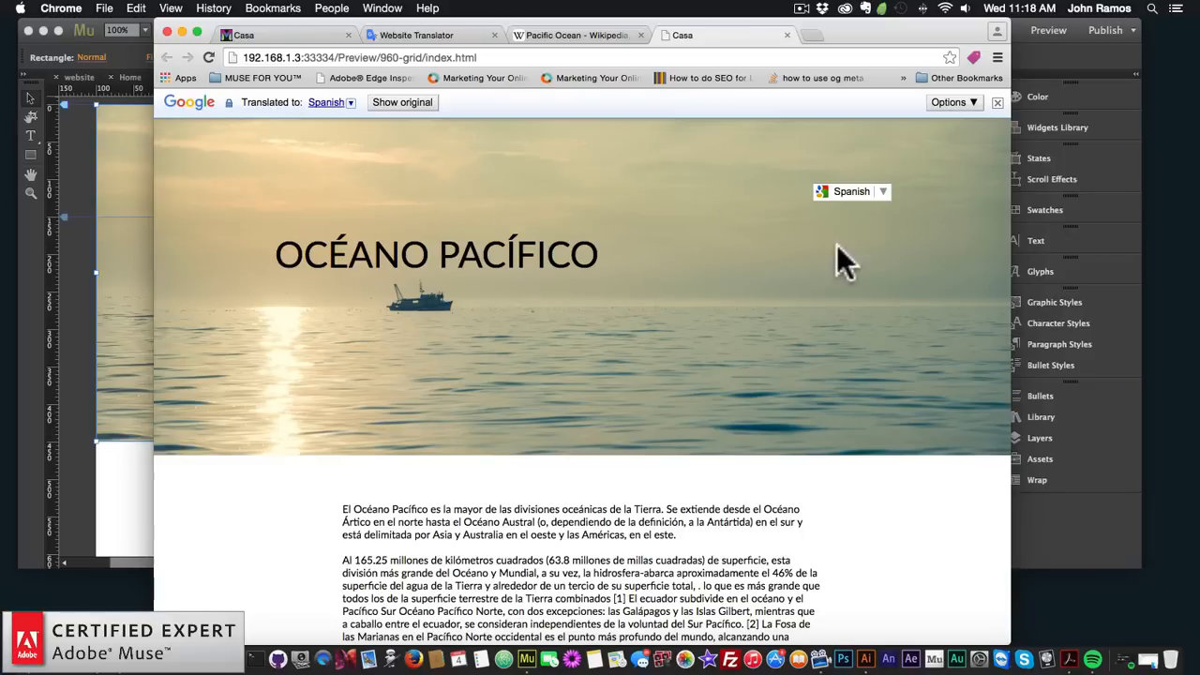
left_click(997, 103)
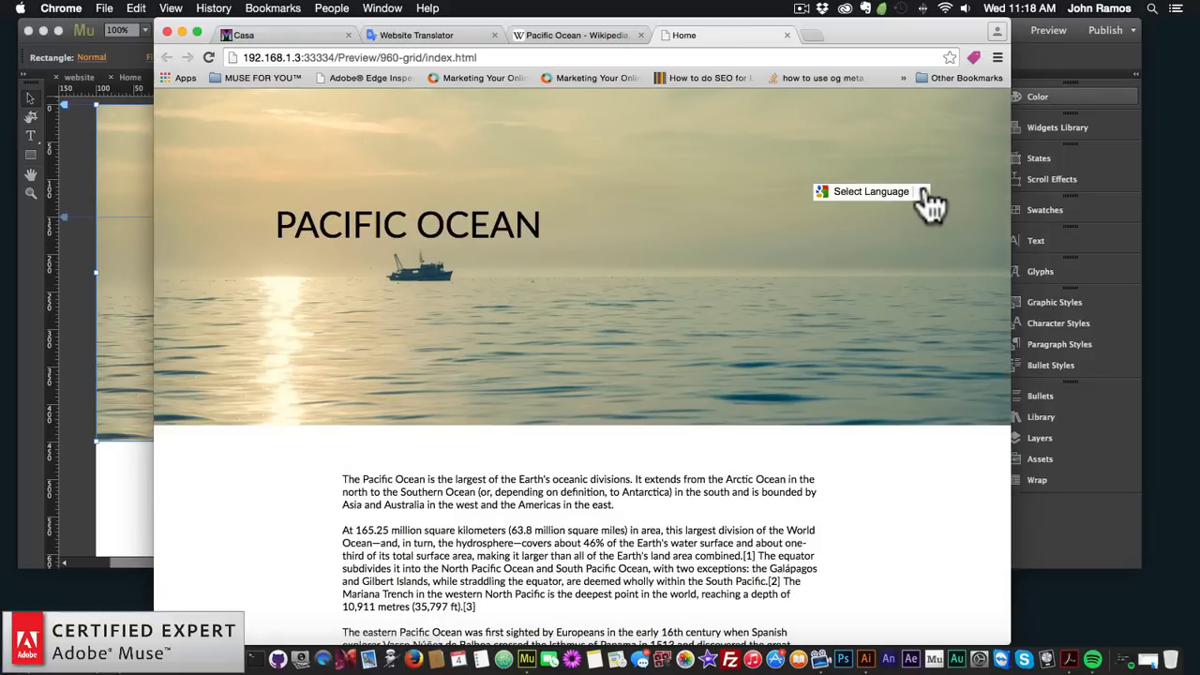
left_click(924, 195)
left_click(80, 200)
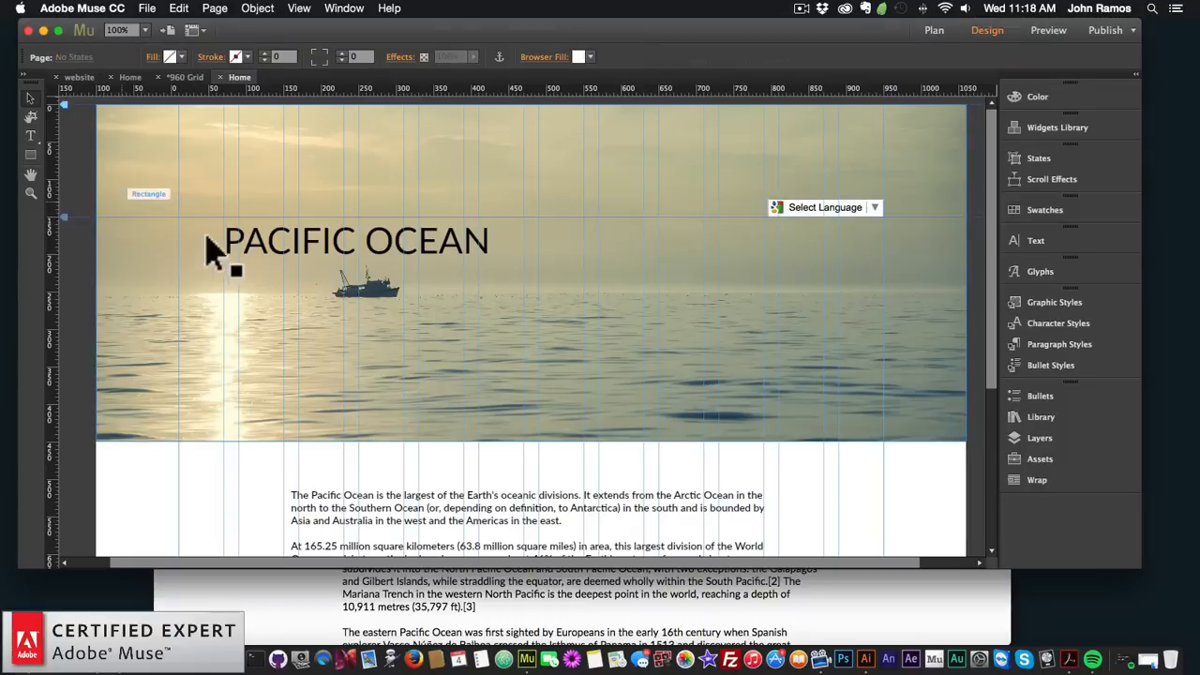
Preview the page in the browser again, compare its language selector with the one on the earlier website preview, and return to Adobe Muse
left_click(147, 8)
left_click(191, 248)
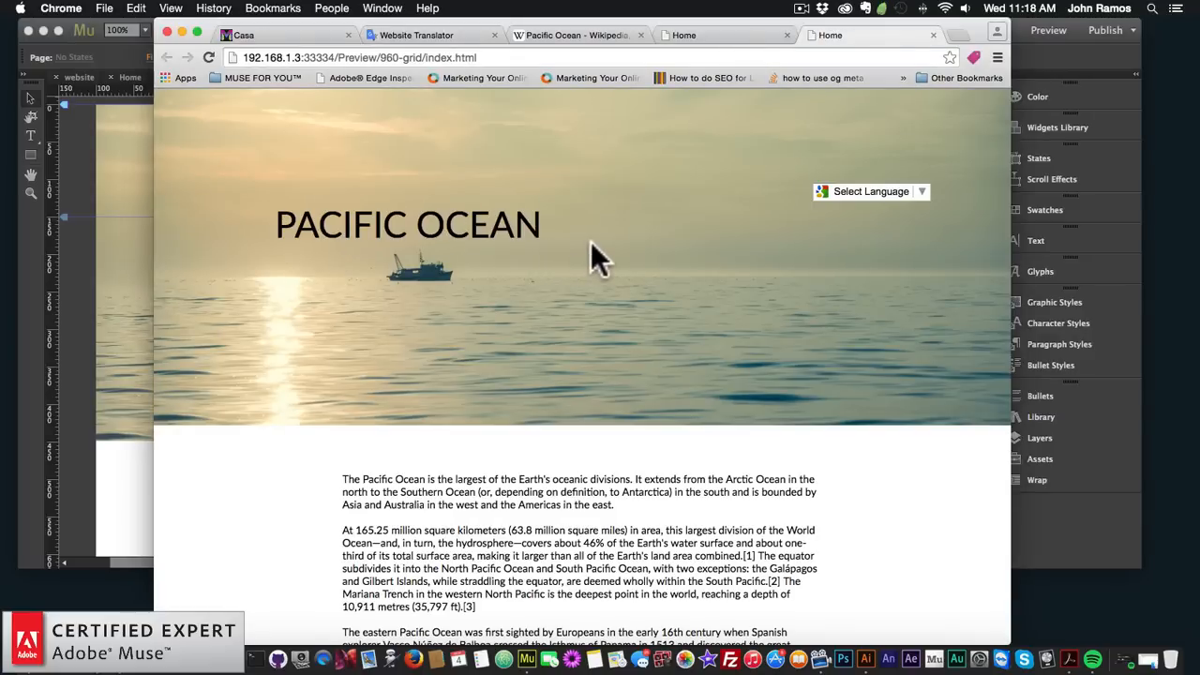
left_click(386, 34)
left_click(318, 33)
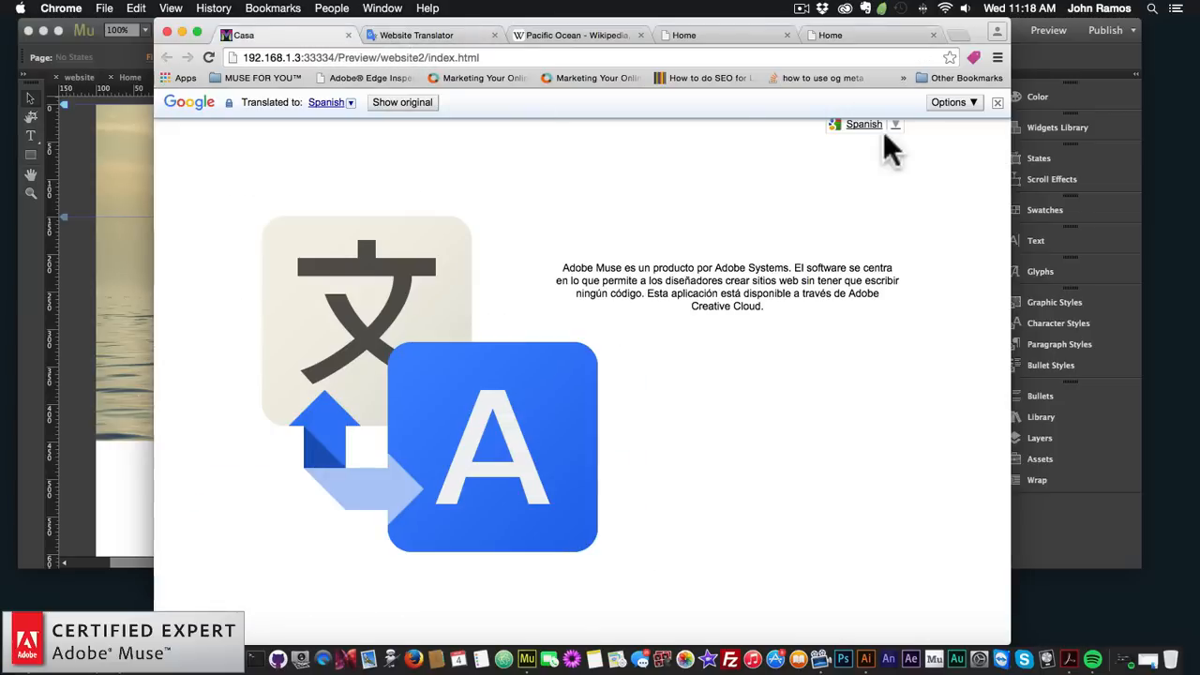
left_click(727, 34)
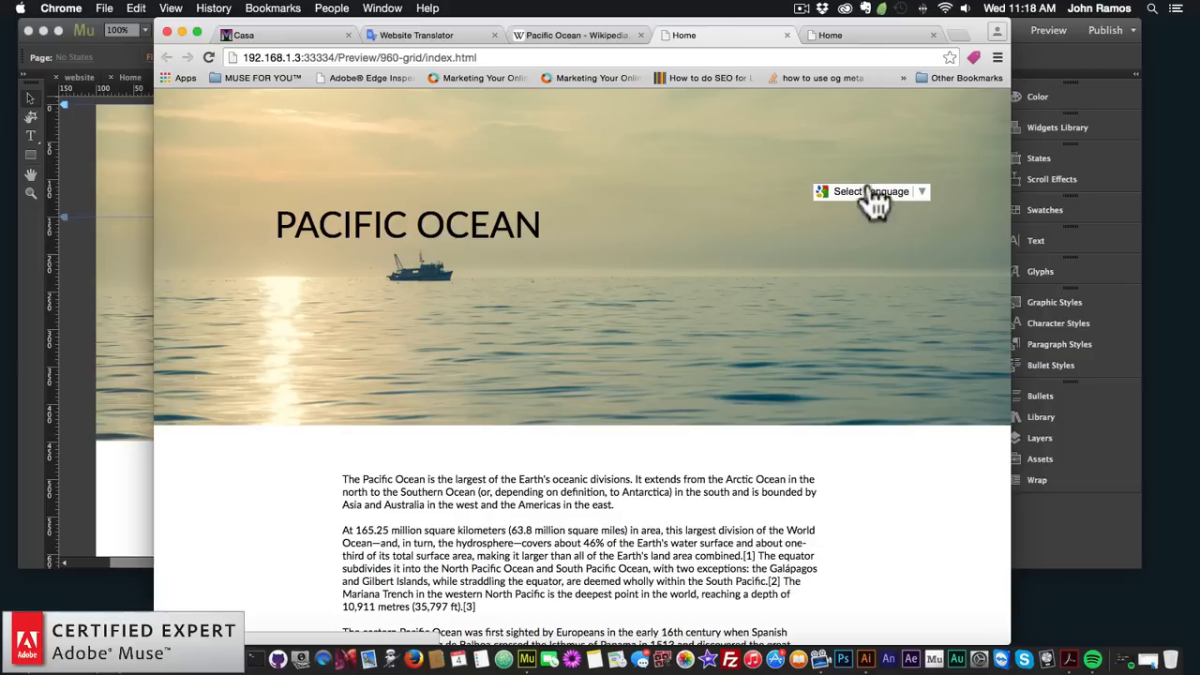
left_click(132, 246)
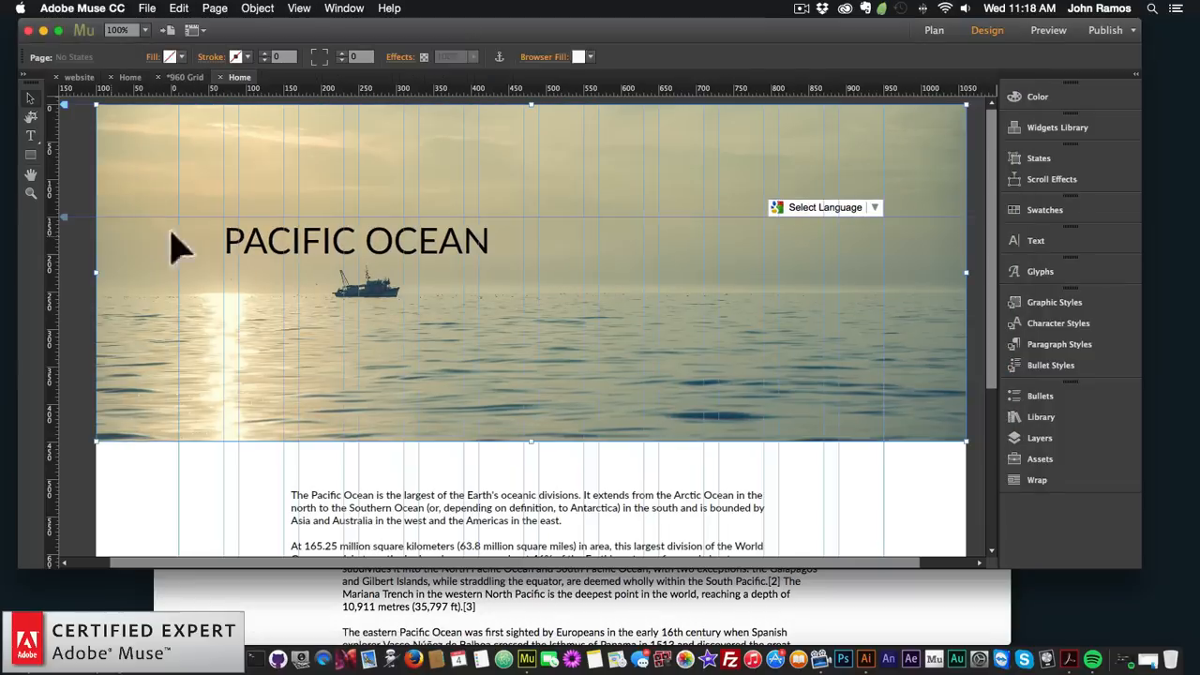
Move the language selector up to the upper edge of the ocean image
left_click(843, 210)
left_click_drag(831, 228, 832, 164)
left_click(786, 295)
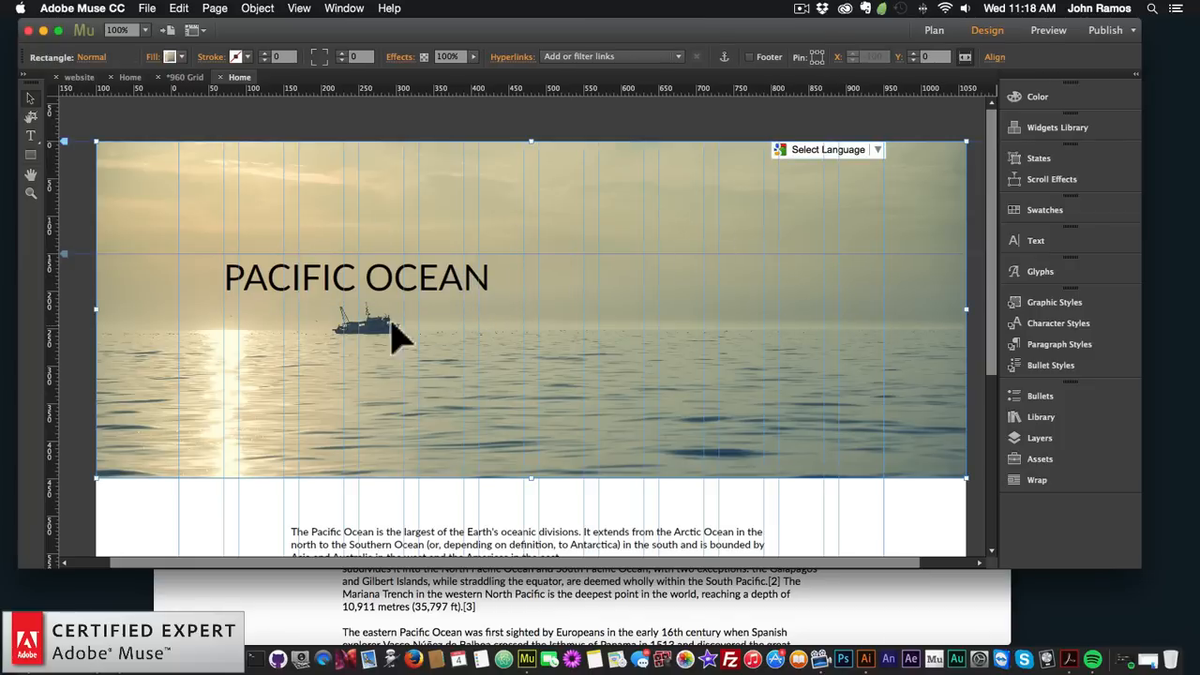
Preview the page in the browser and translate it into Greek to check the heading and paragraphs
left_click(152, 11)
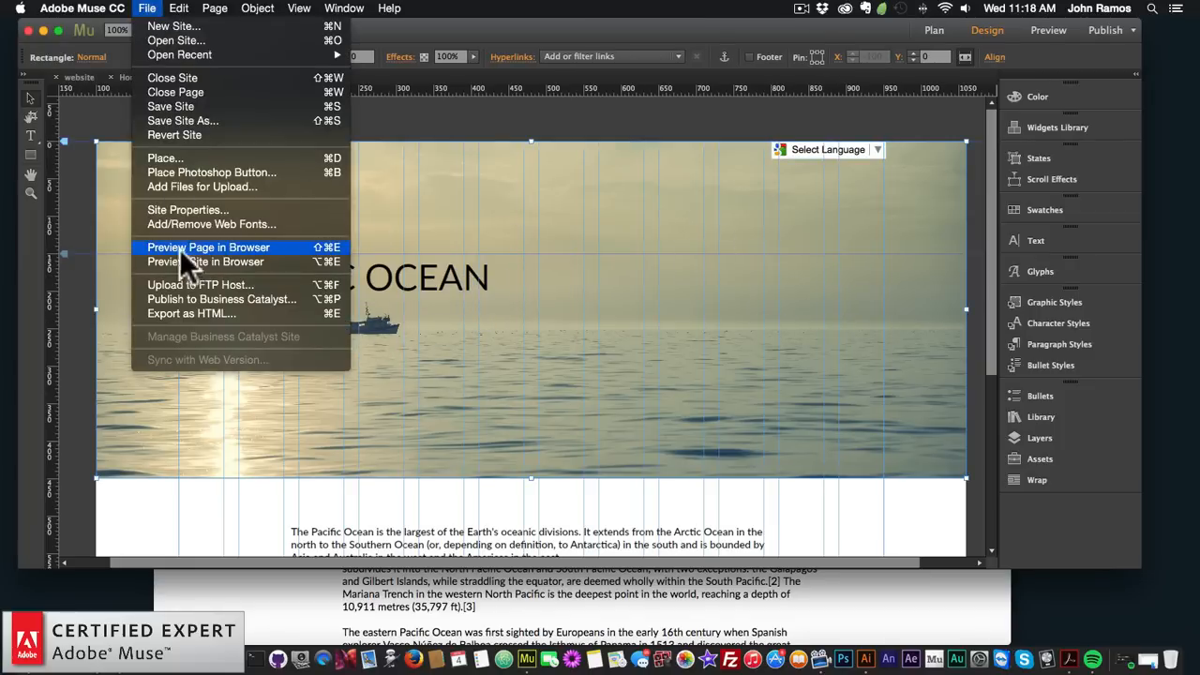
left_click(181, 241)
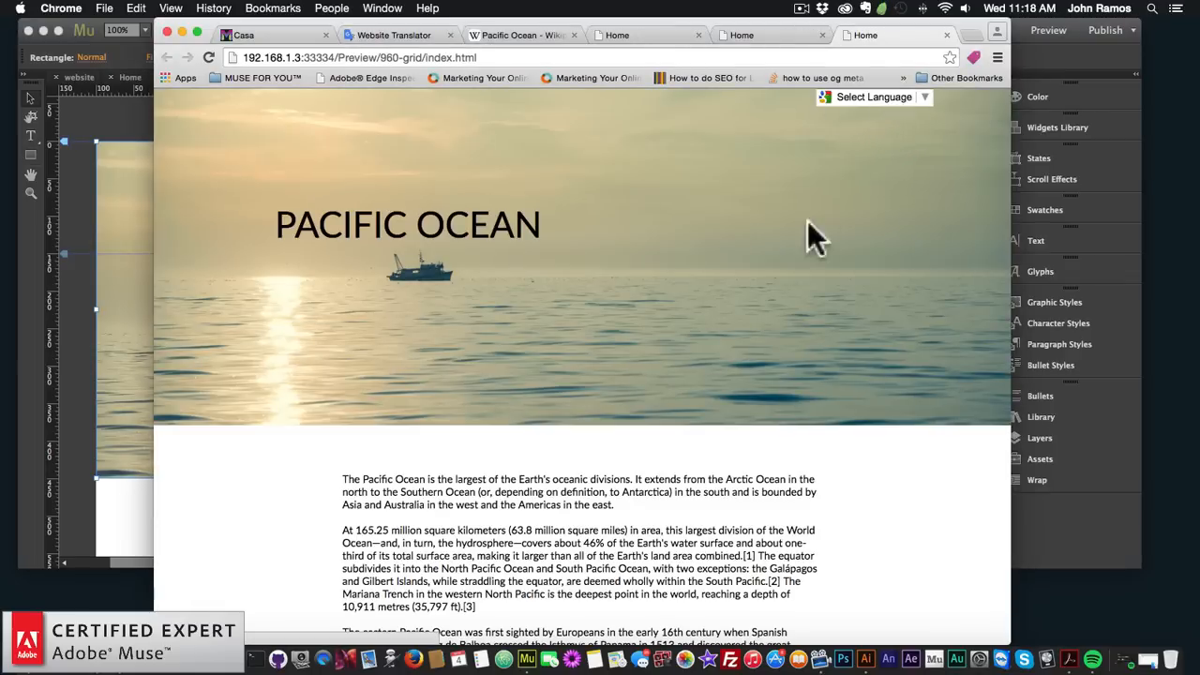
left_click(919, 99)
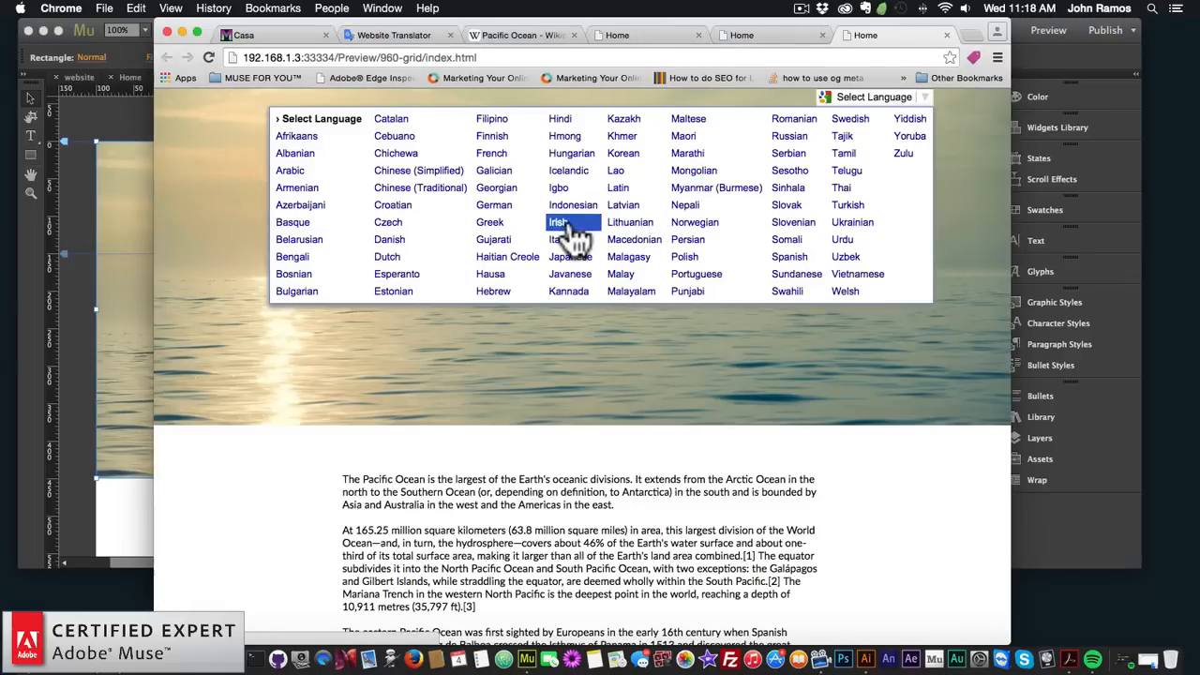
left_click(505, 234)
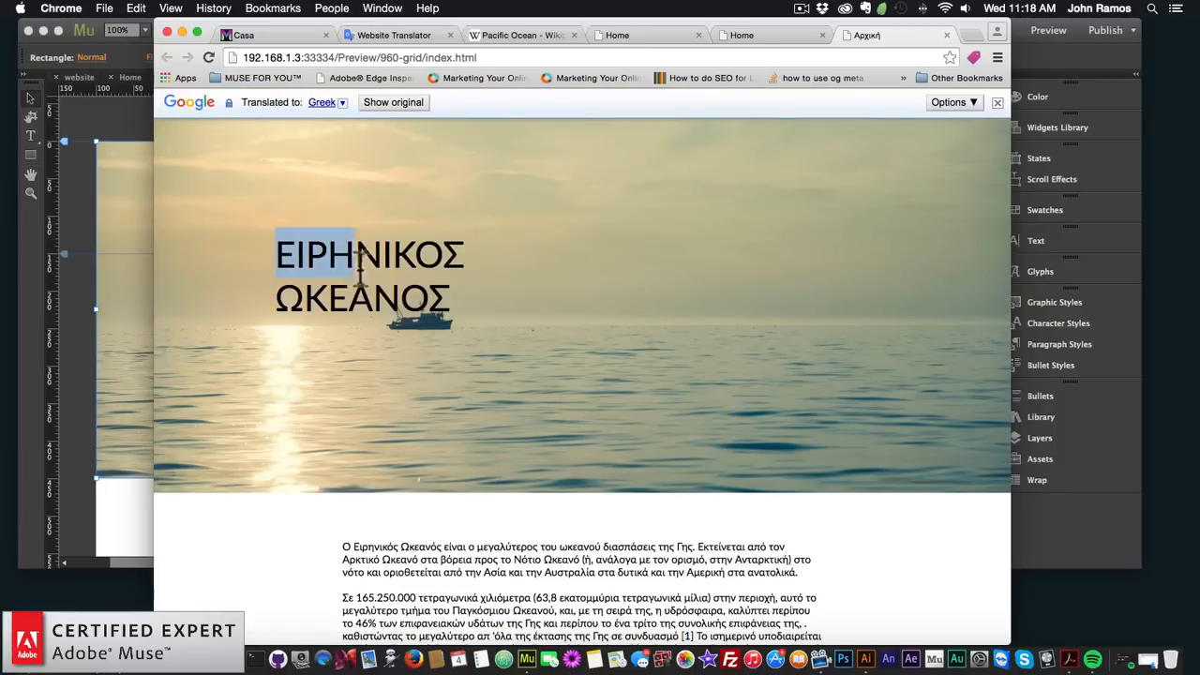
scroll(482, 308, "down", 4)
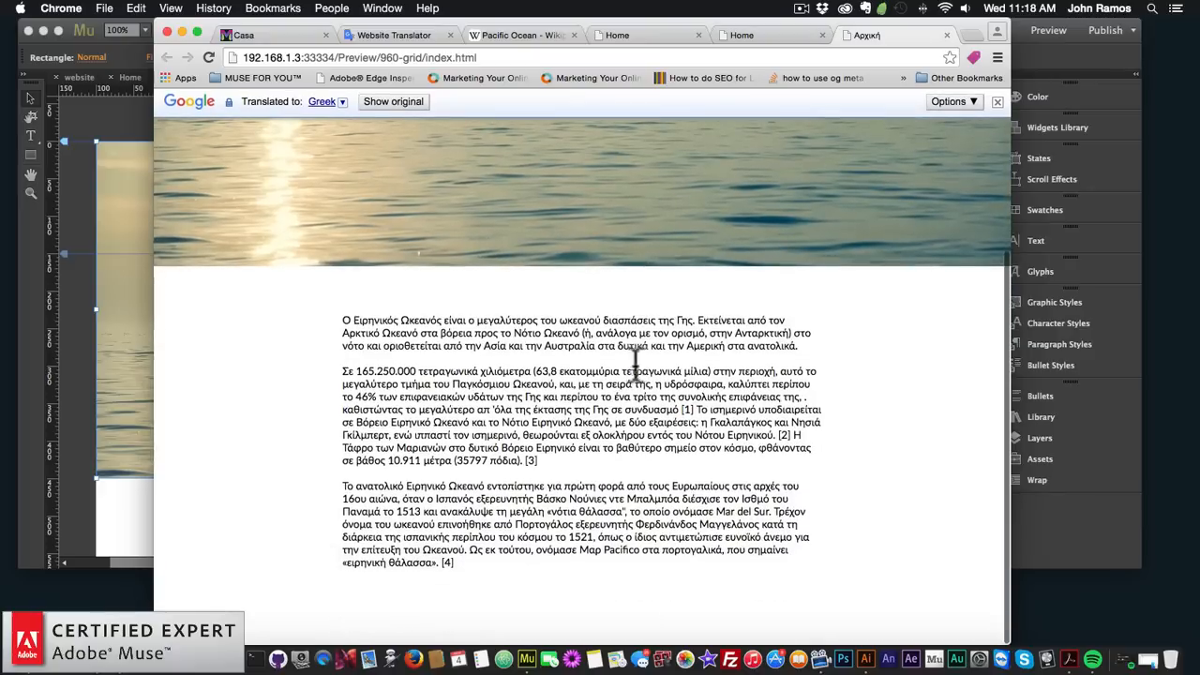
scroll(637, 353, "up", 3)
scroll(629, 349, "up", 2)
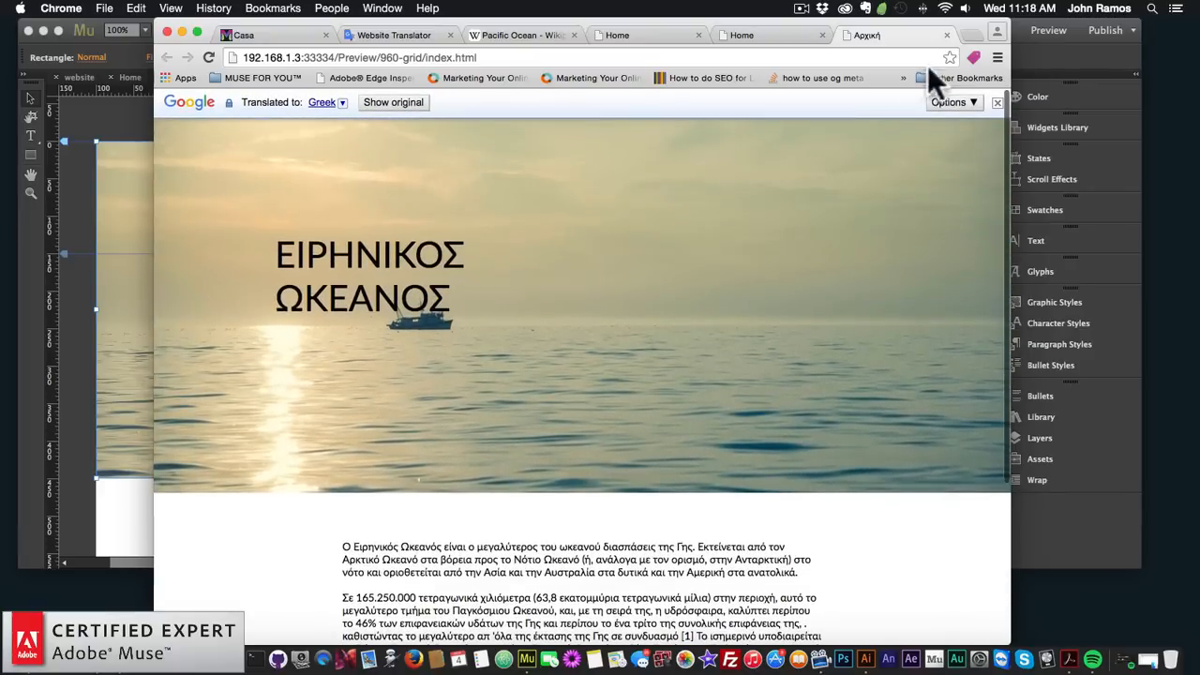
Turn off the Greek translation and translate the previewed page into Spanish
left_click(948, 102)
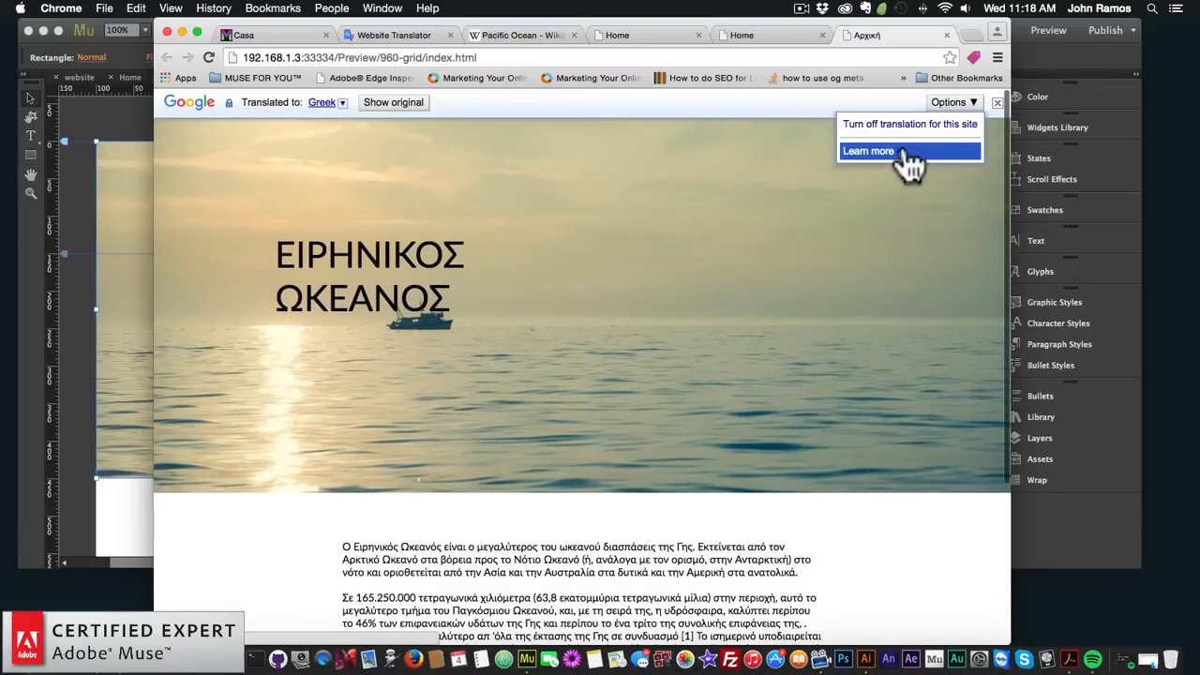
left_click(997, 102)
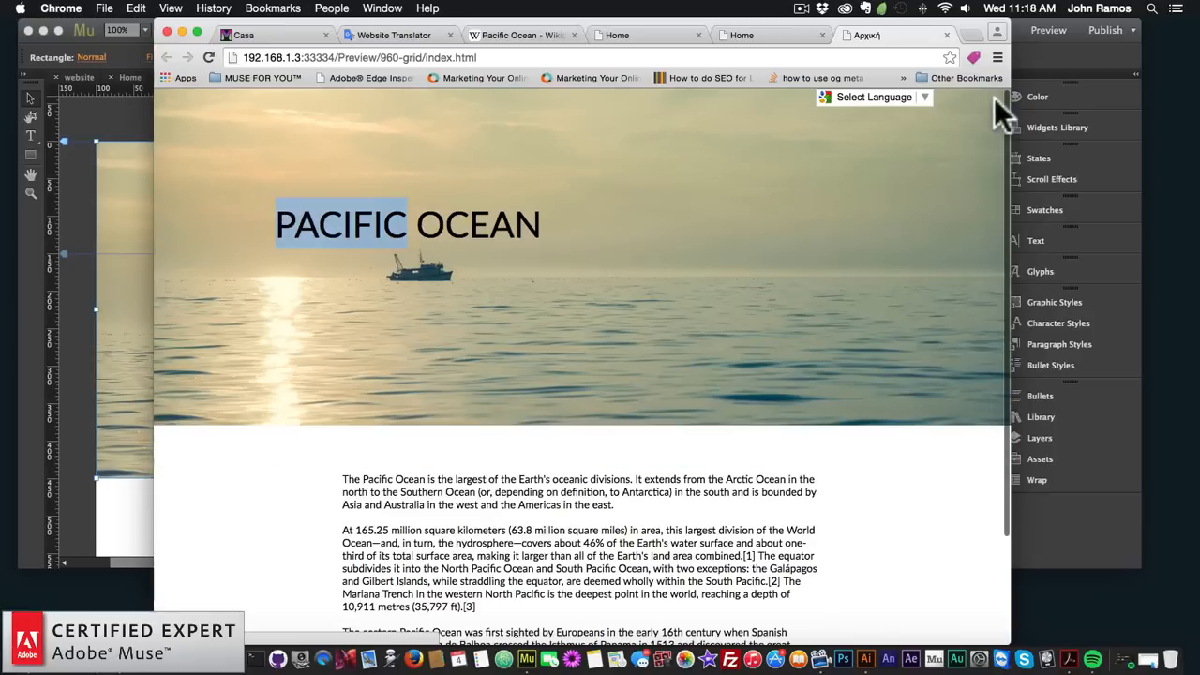
left_click(920, 99)
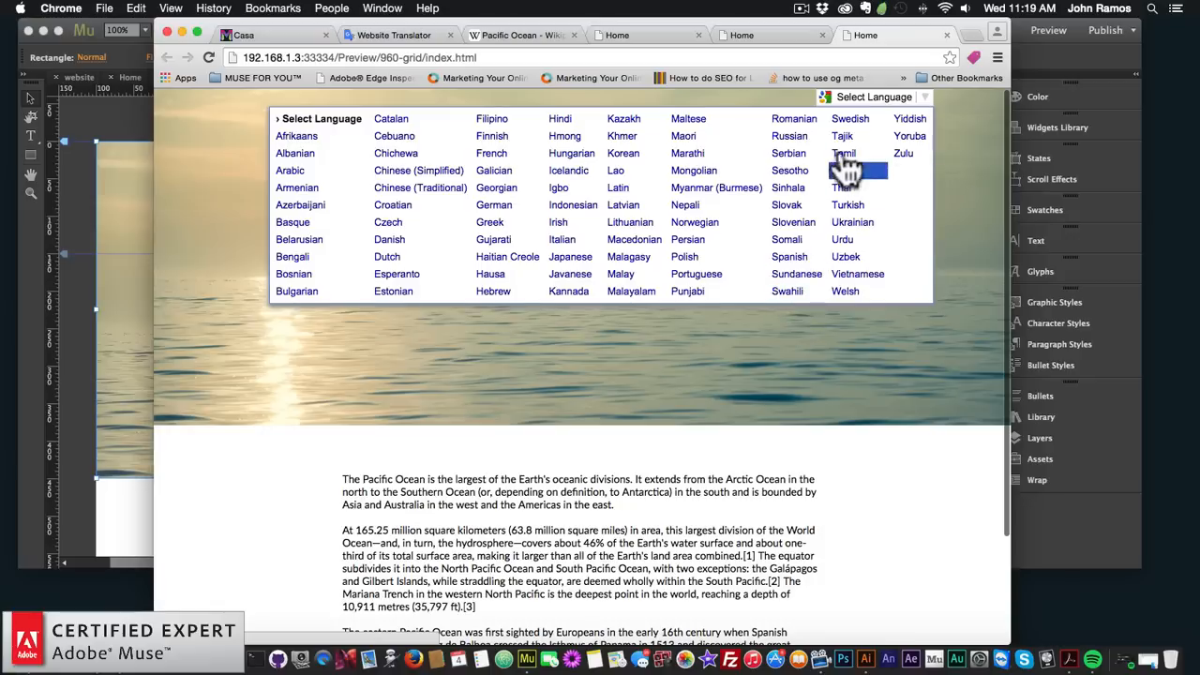
left_click(789, 257)
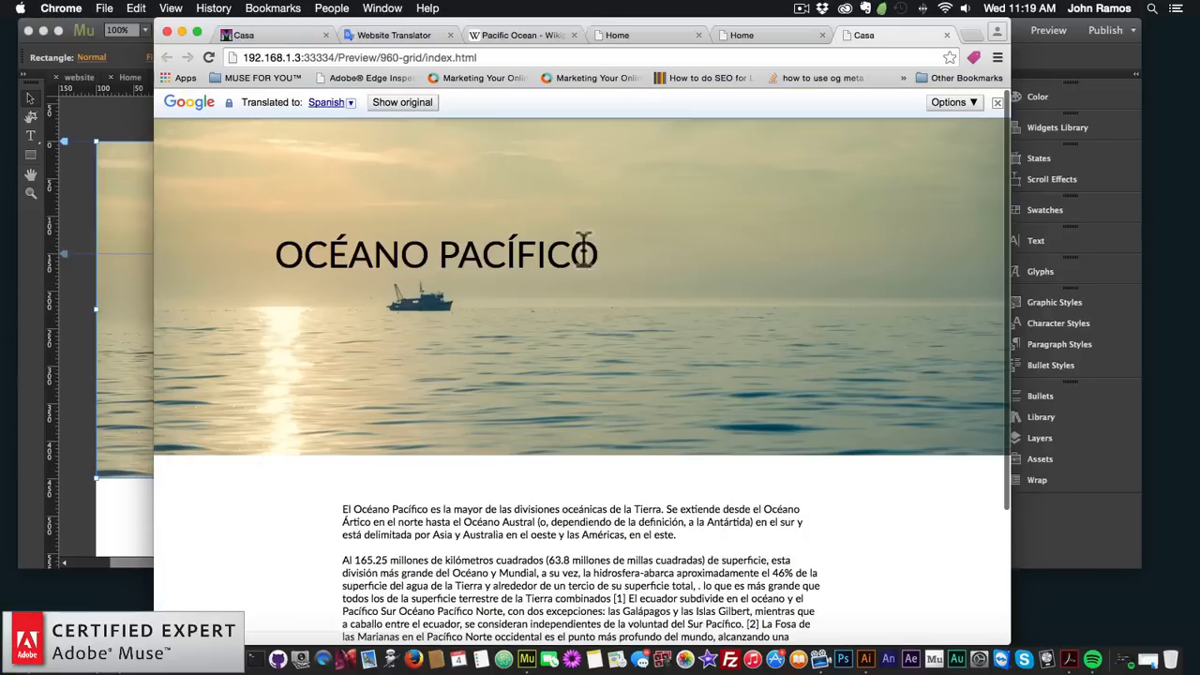
Examine the Spanish translation of the heading and all the paragraphs on the previewed page
mouse_move(311, 258)
scroll(657, 343, "down", 3)
scroll(509, 440, "down", 1)
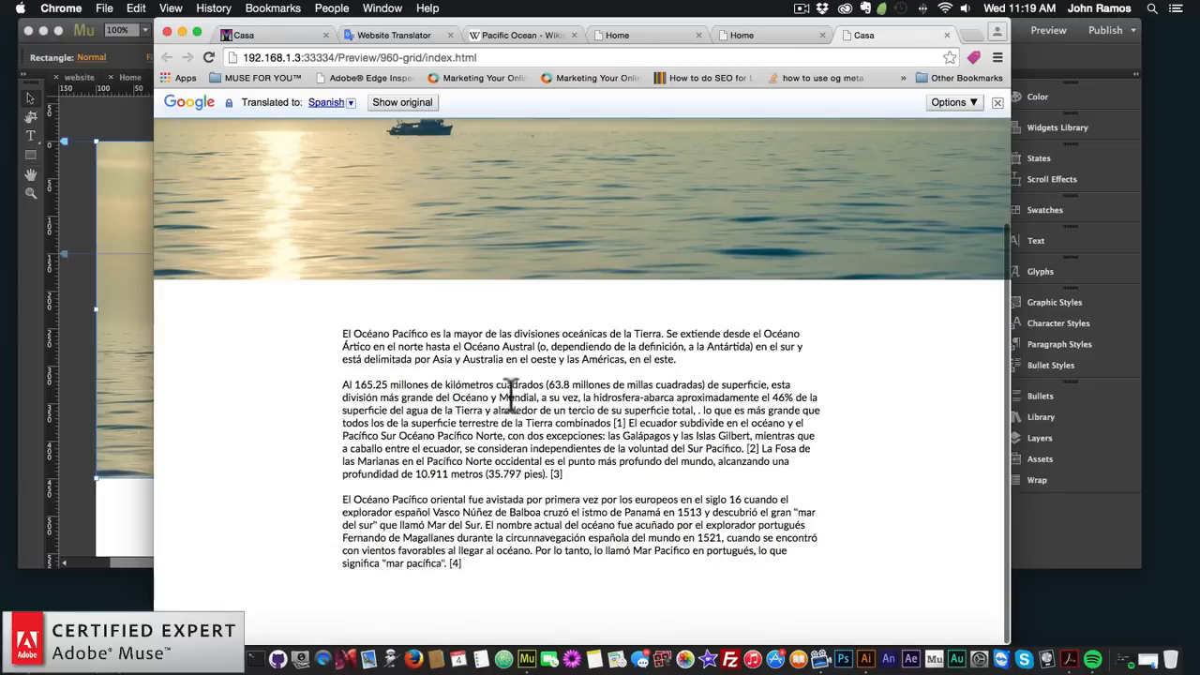
scroll(488, 398, "up", 4)
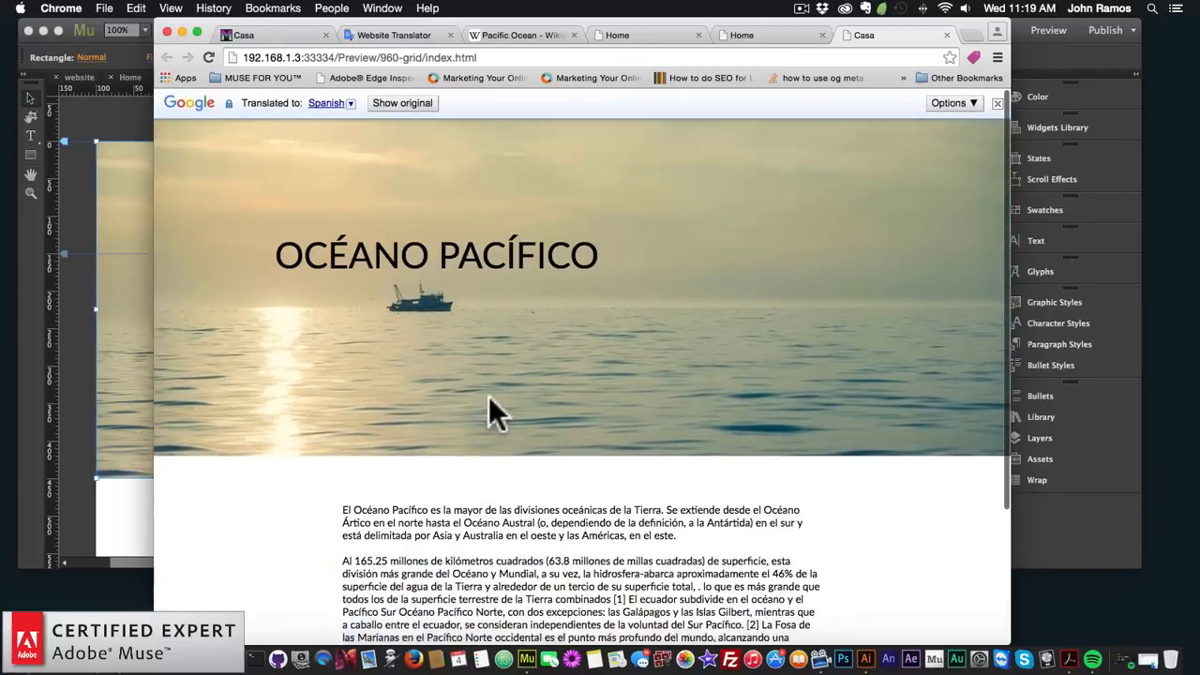
Turn off the Spanish translation and translate the previewed page into Portuguese
left_click(998, 103)
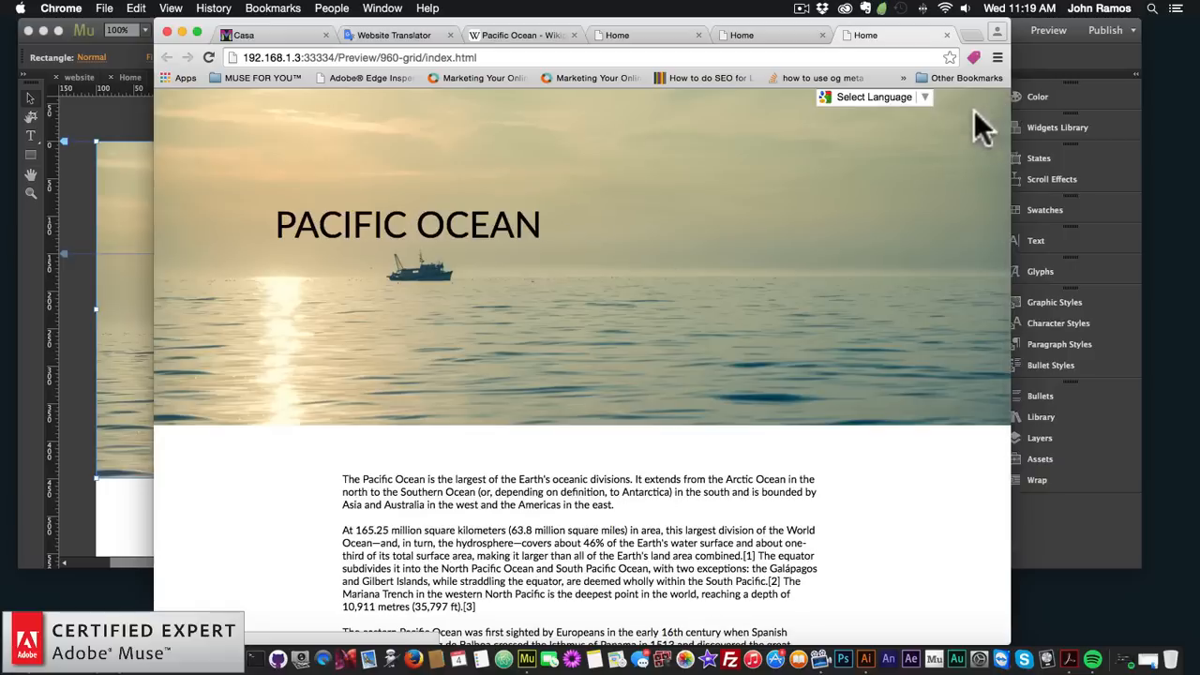
left_click(921, 98)
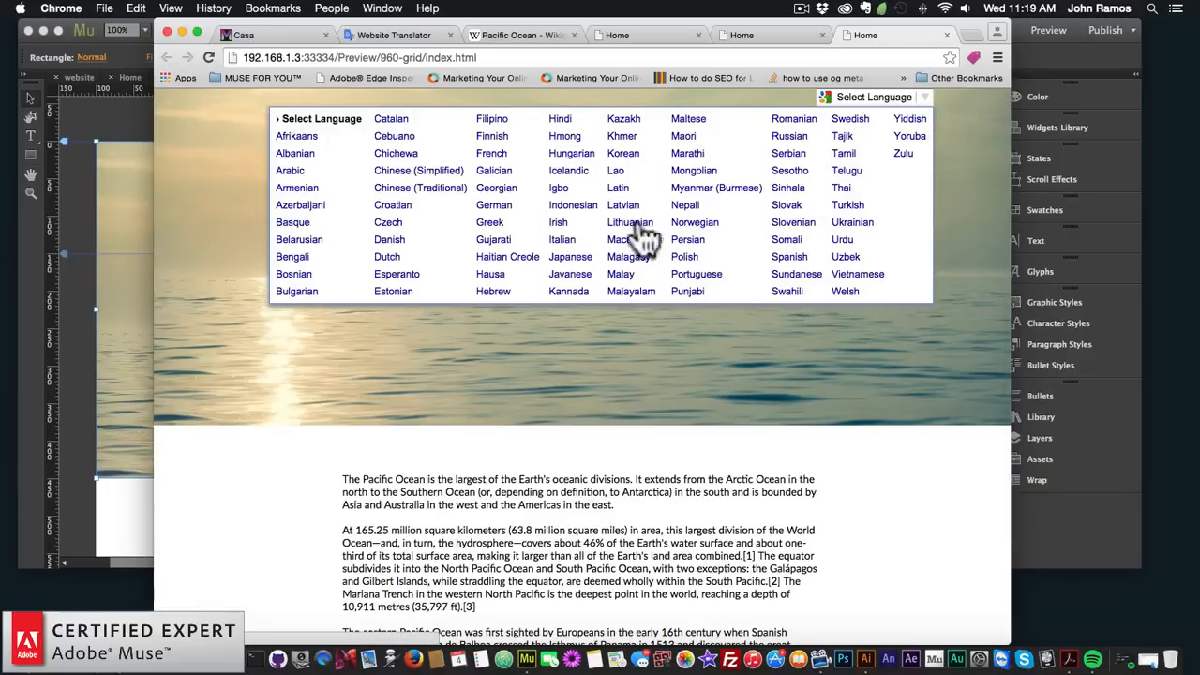
left_click(695, 273)
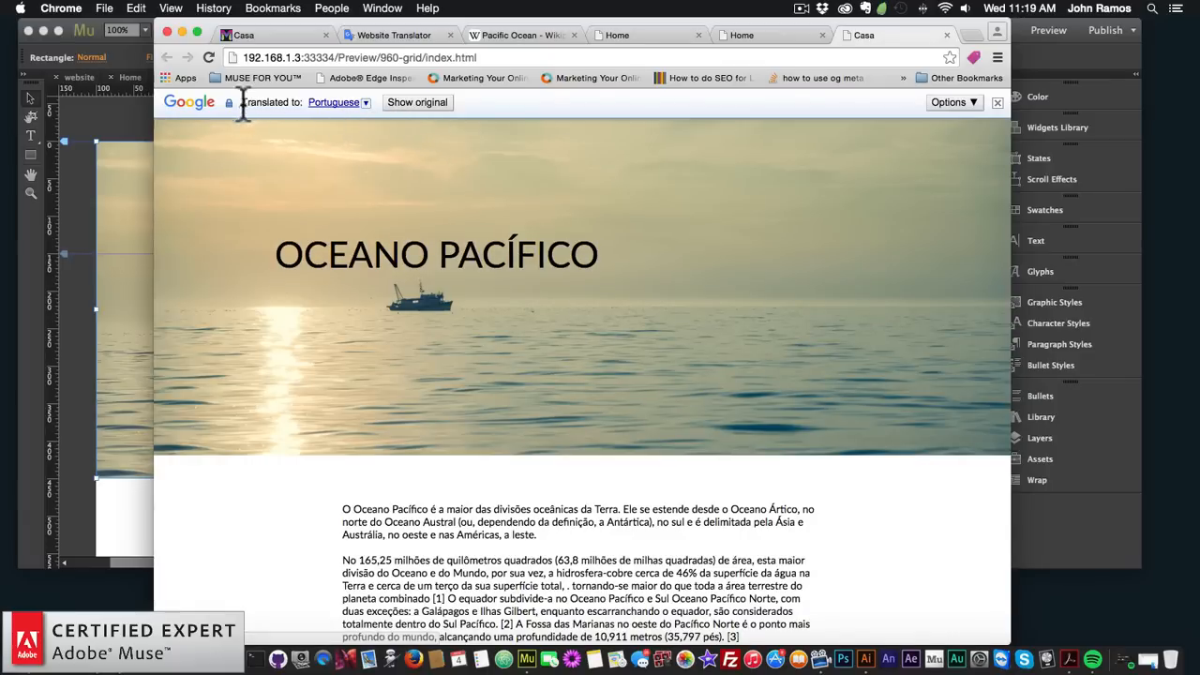
Switch the page back to English and translate it into Thai
left_click(366, 105)
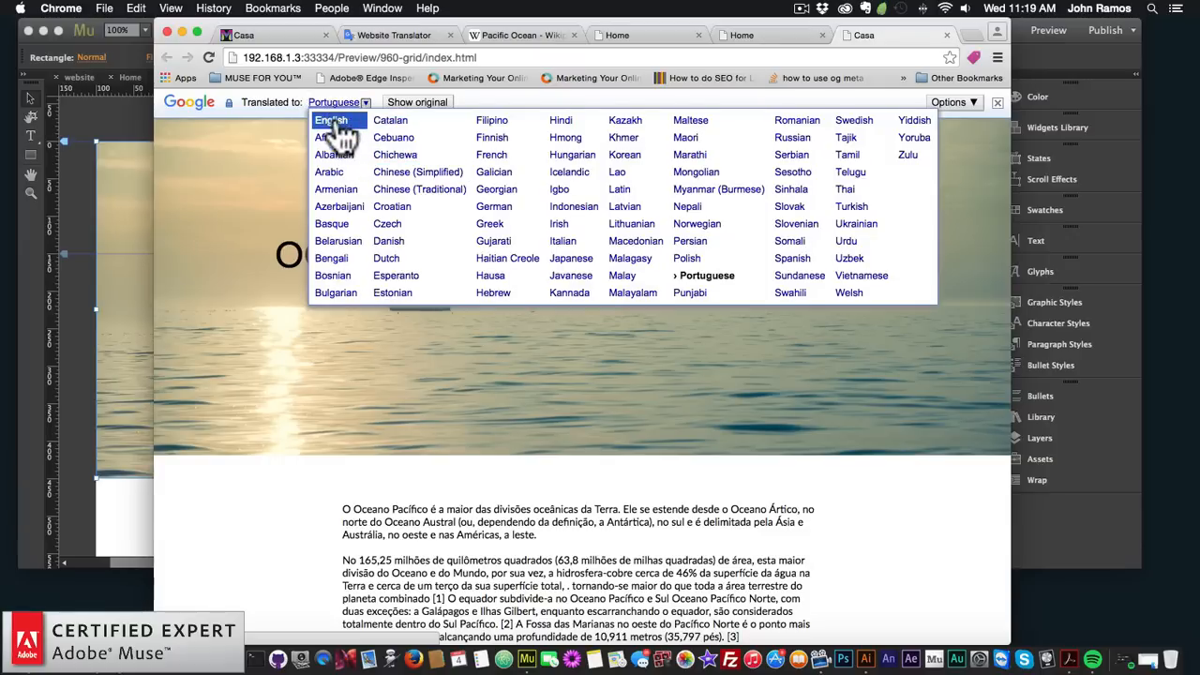
left_click(335, 120)
left_click(349, 104)
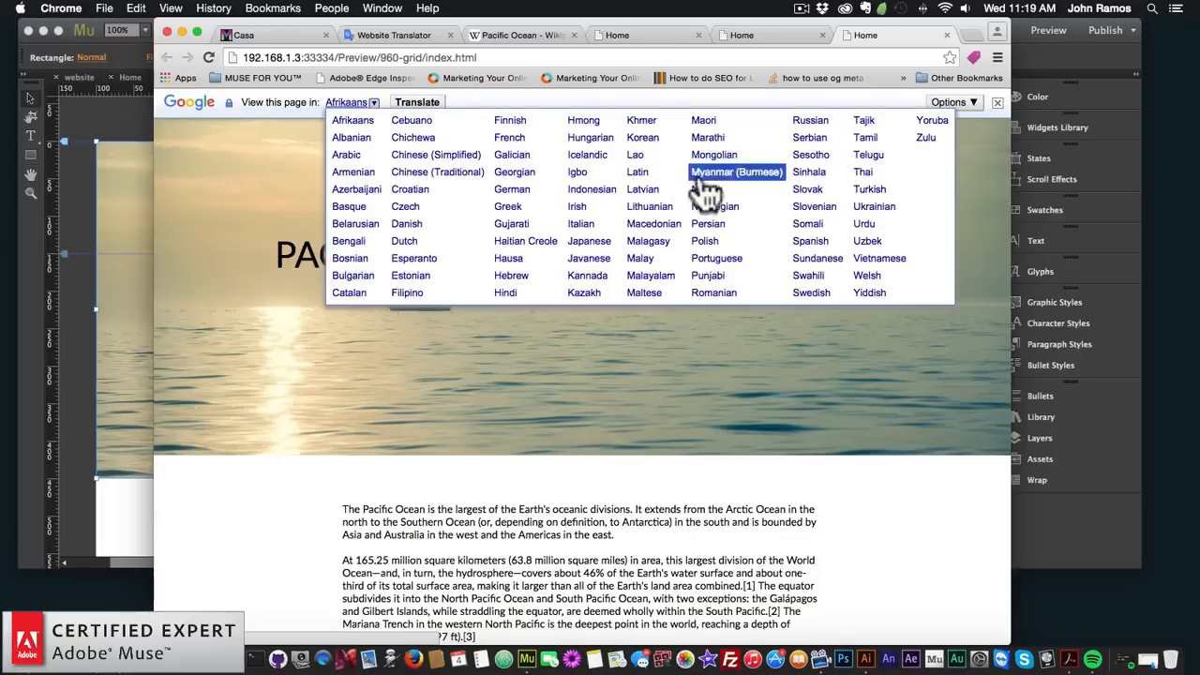
left_click(649, 160)
left_click(342, 103)
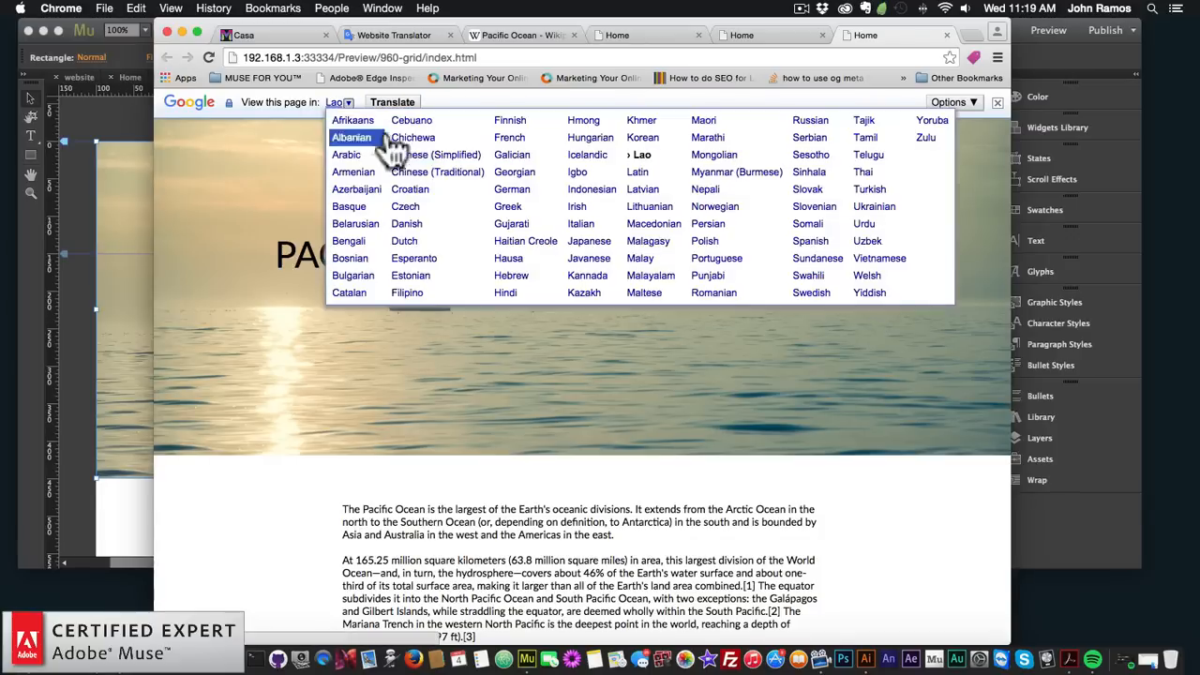
left_click(870, 176)
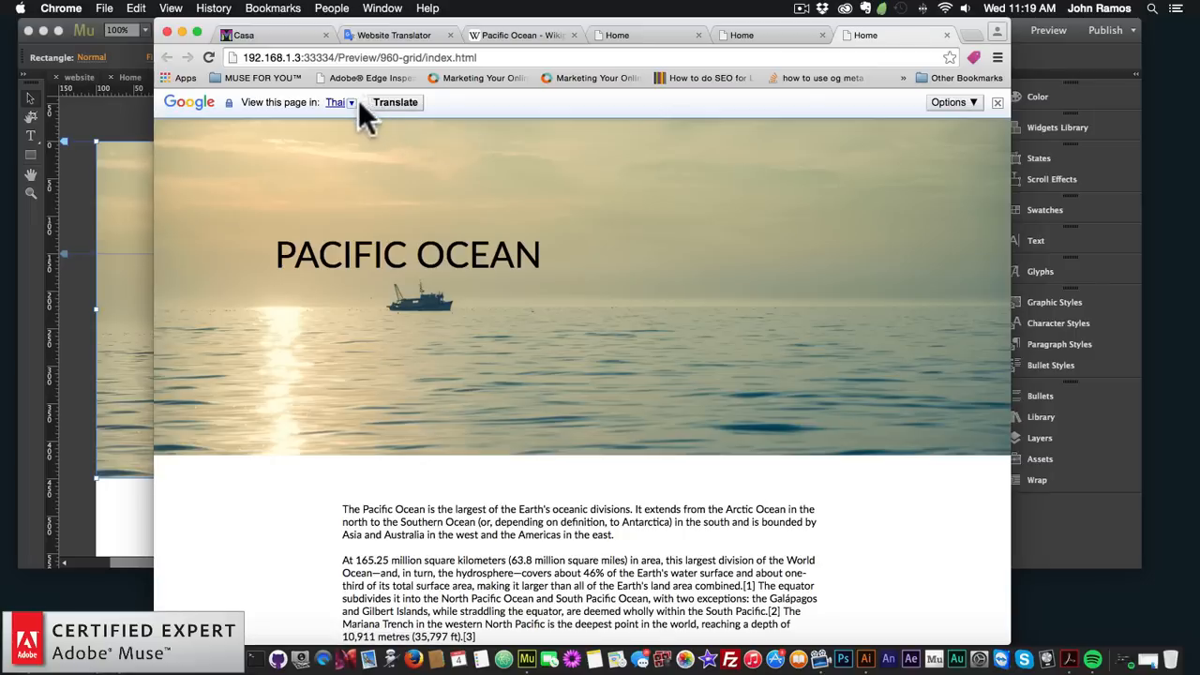
left_click(405, 104)
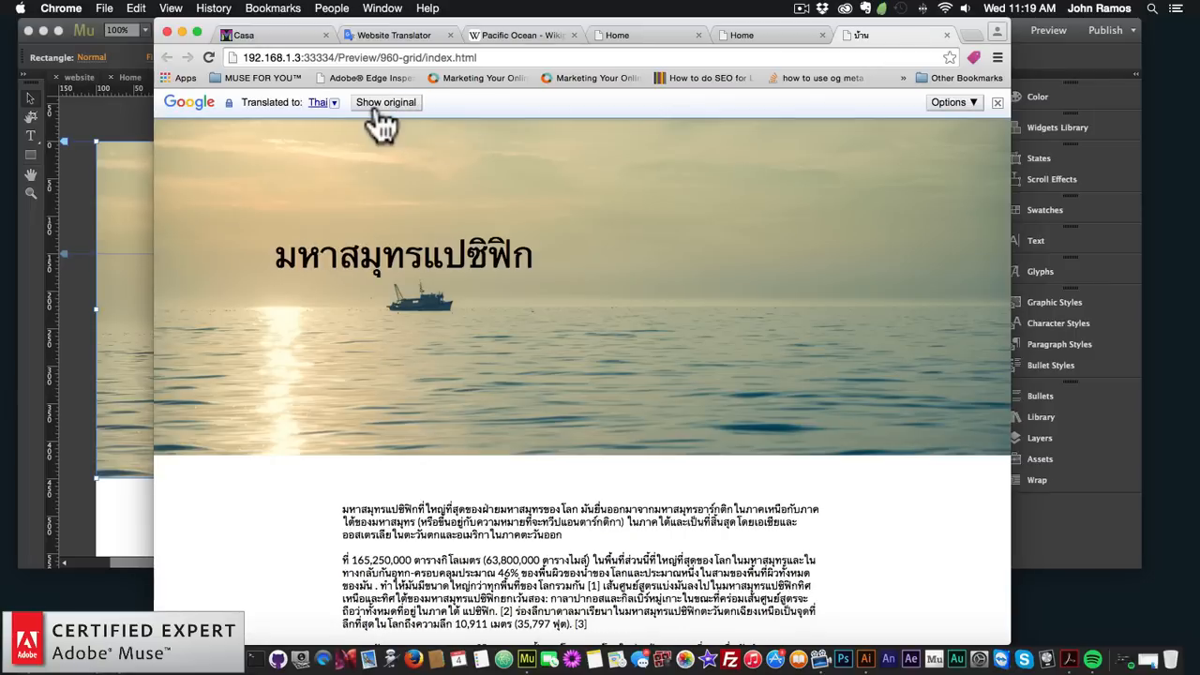
Return the page from Thai to English and request the Afrikaans translation
left_click(343, 105)
left_click(339, 138)
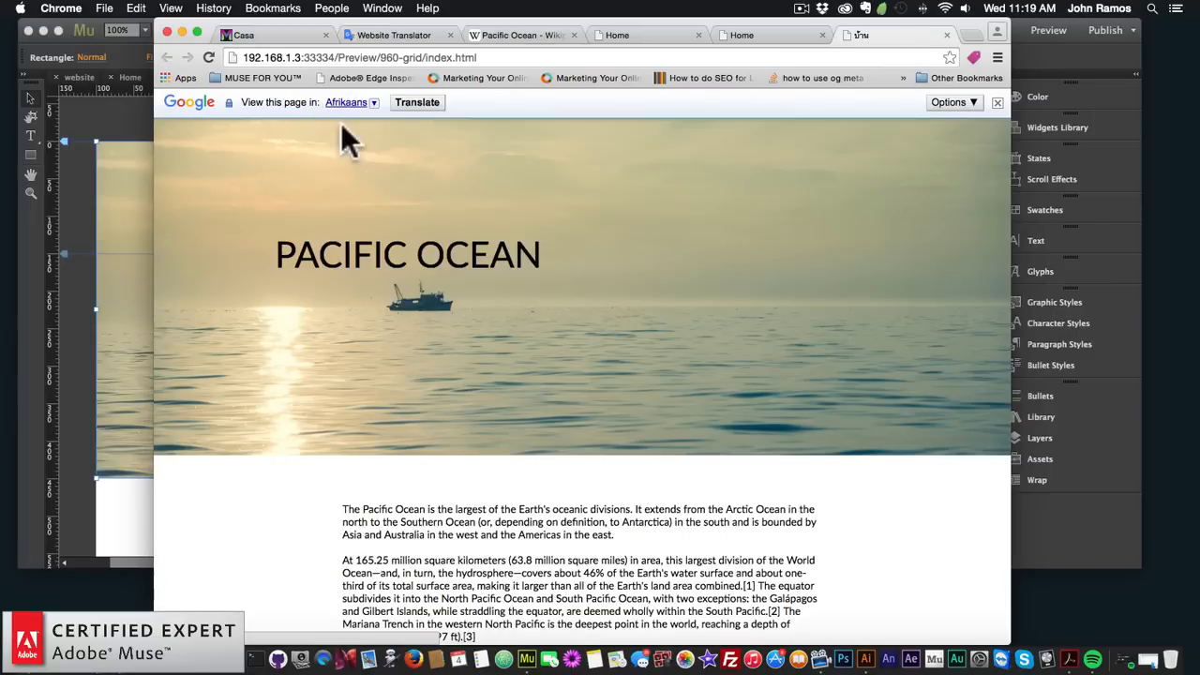
left_click(418, 107)
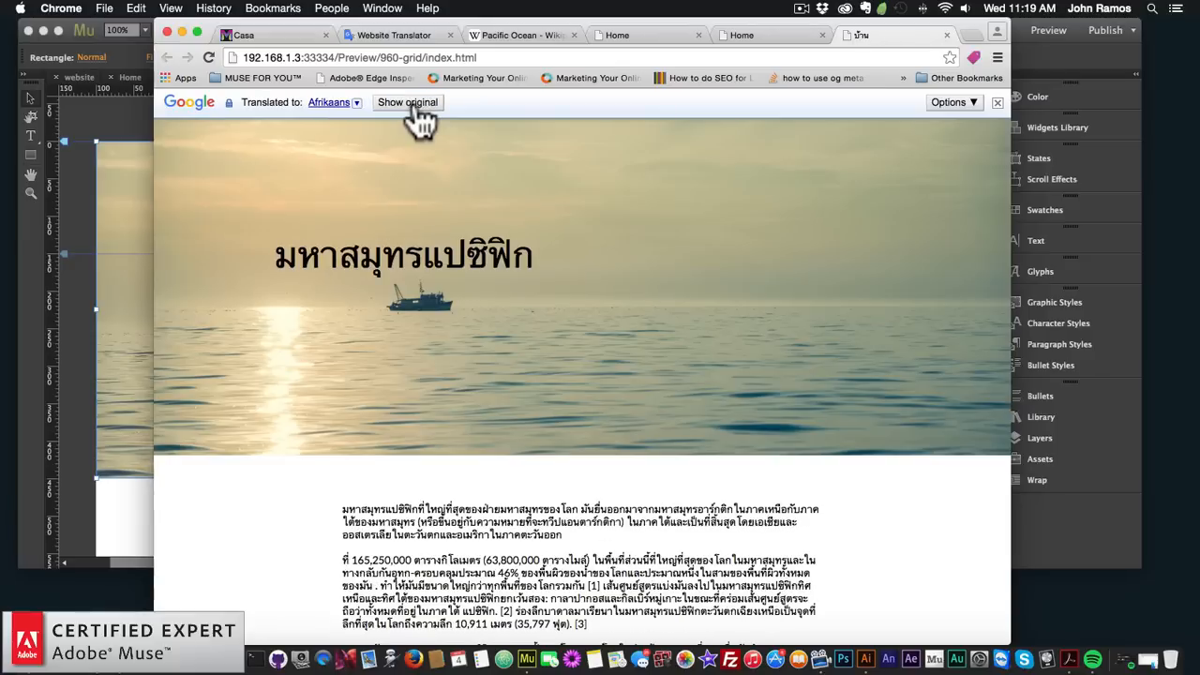
Translate the page into Spanish, then show the original text and look through it
left_click(350, 104)
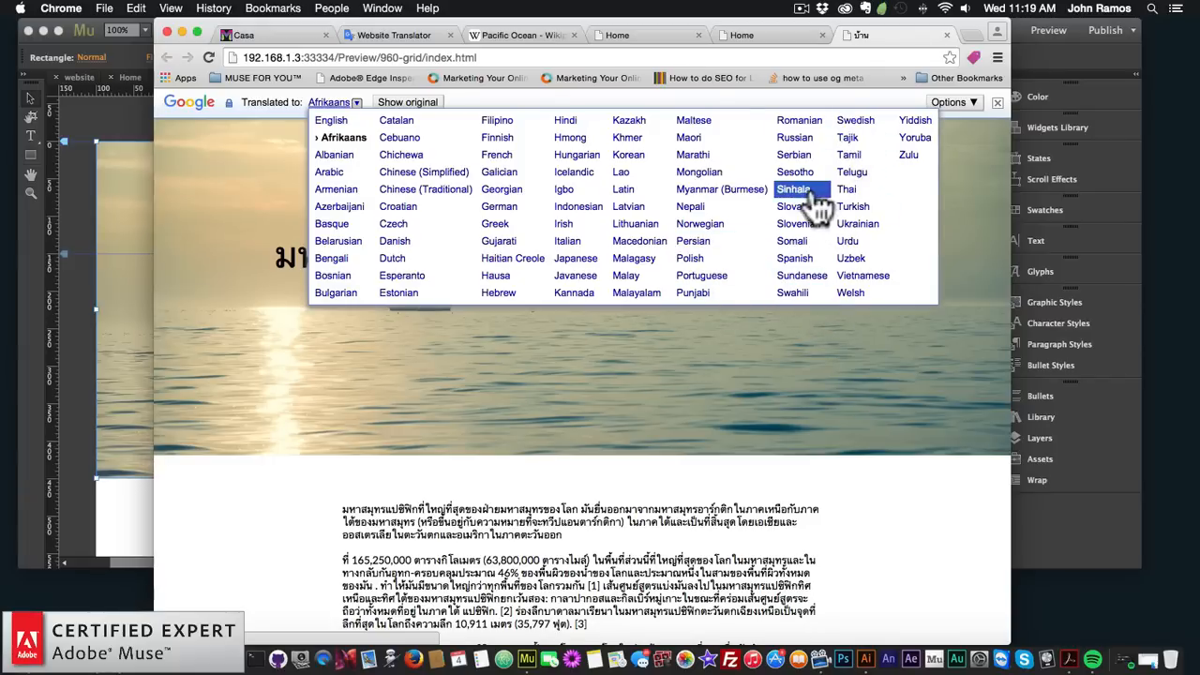
left_click(797, 259)
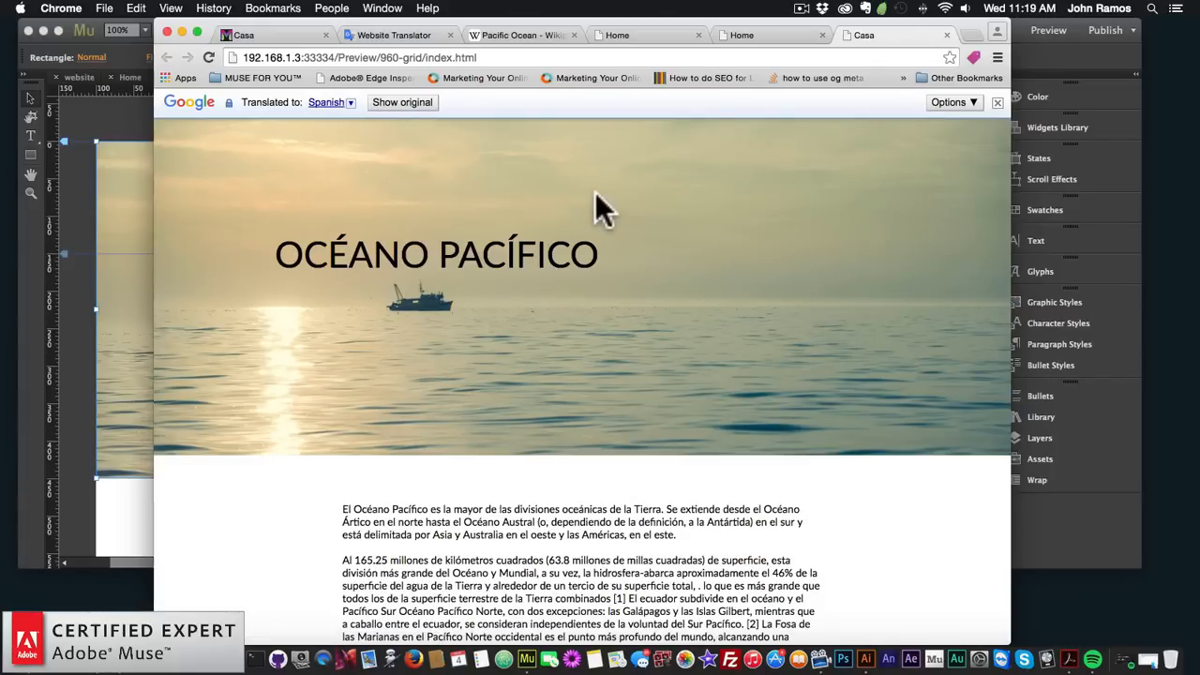
left_click(403, 105)
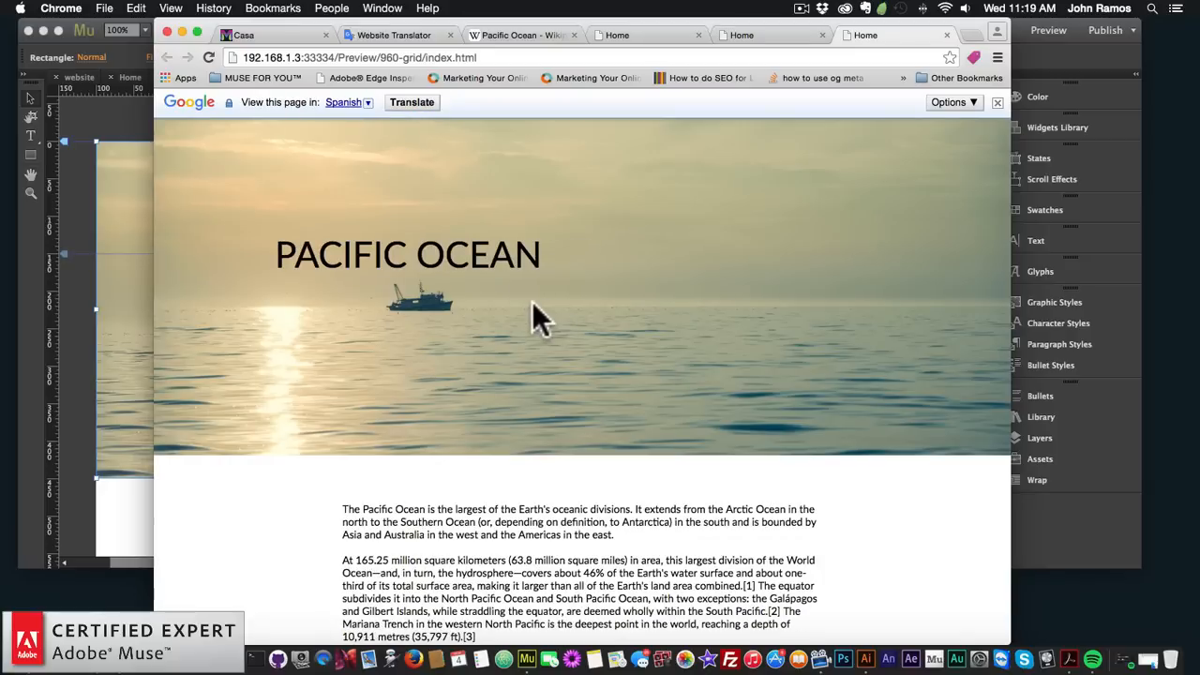
scroll(532, 302, "down", 3)
scroll(531, 302, "up", 3)
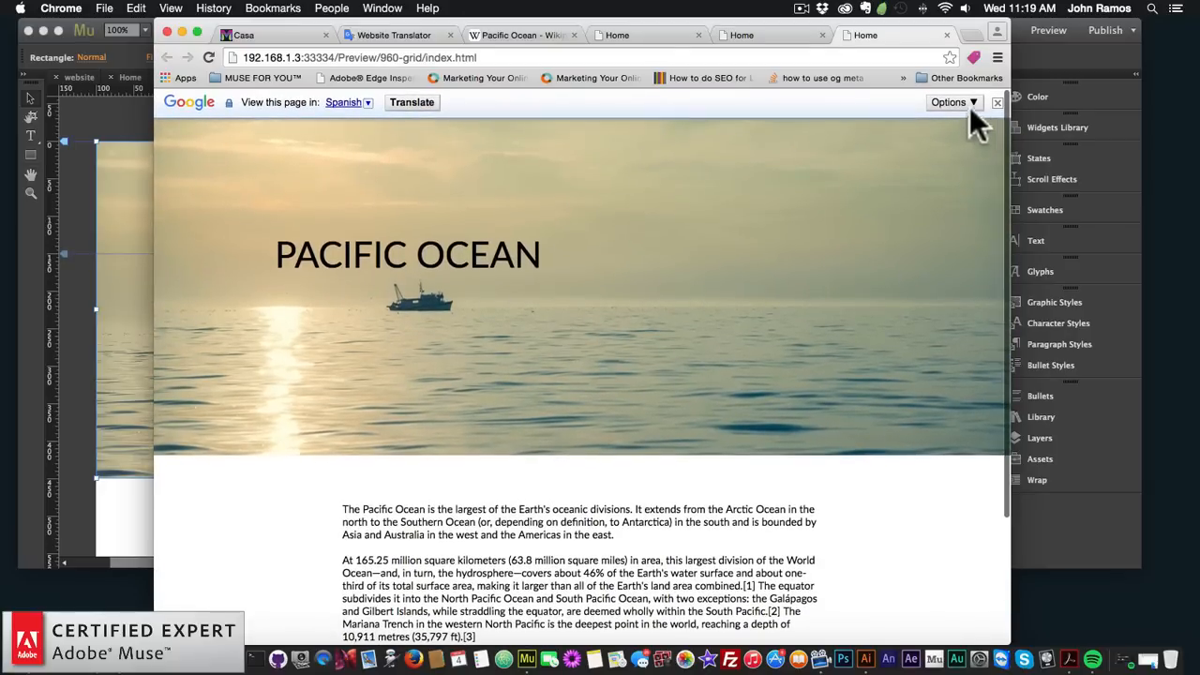
Turn off translation for the page and translate it into Spanish again with the on-page language selector
left_click(958, 103)
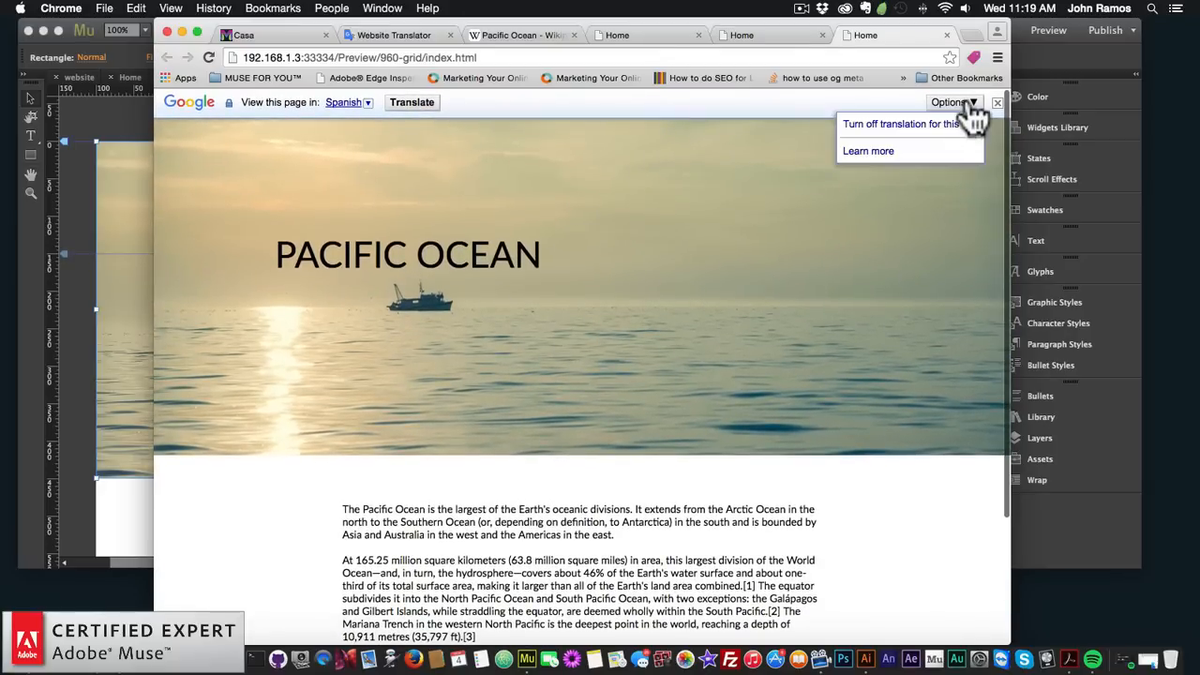
left_click(907, 126)
left_click(921, 99)
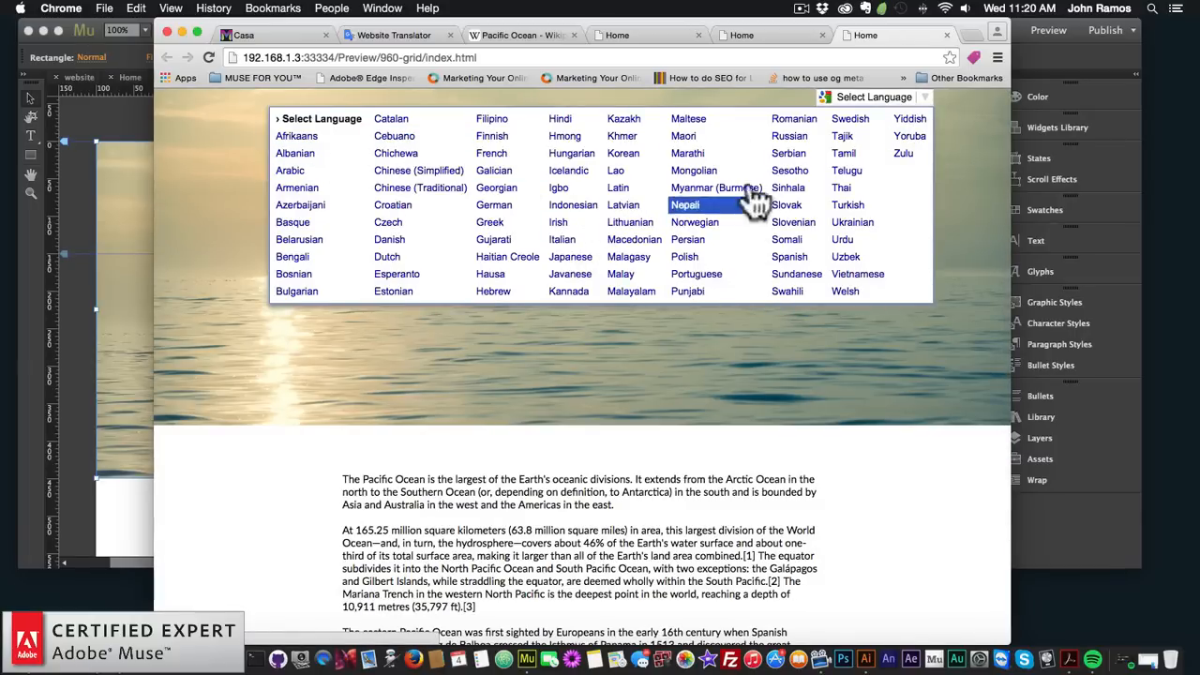
left_click(788, 257)
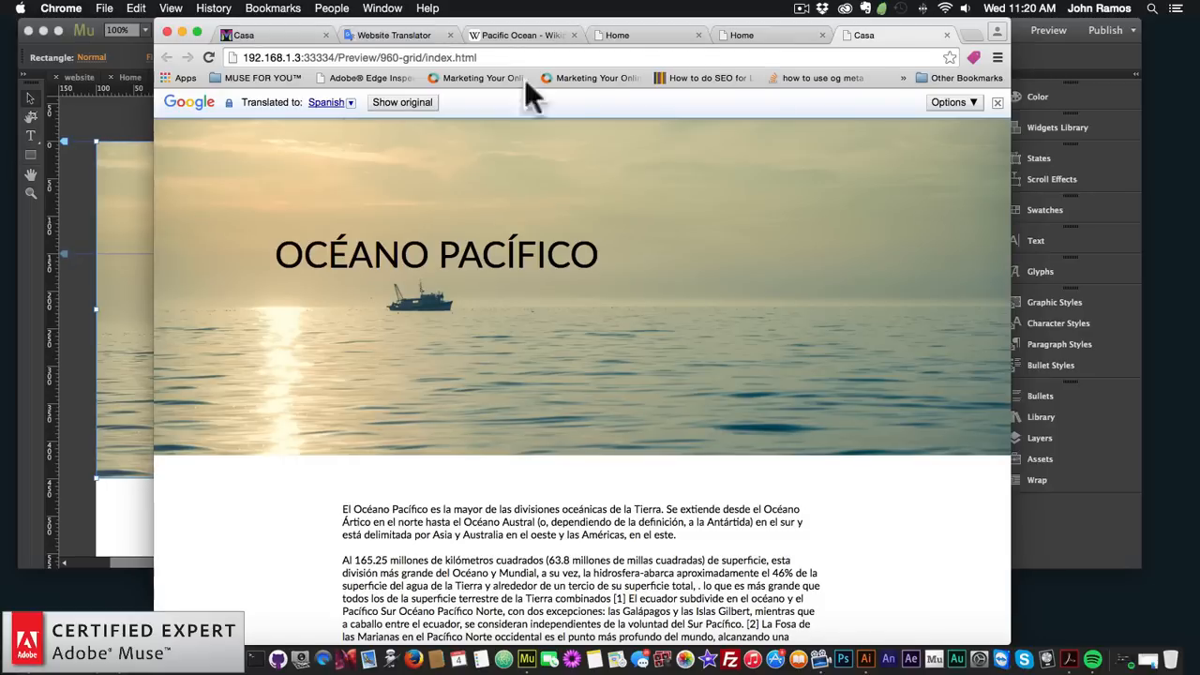
Open museforyoushop.com in a new browser tab and go to its shop
left_click(971, 35)
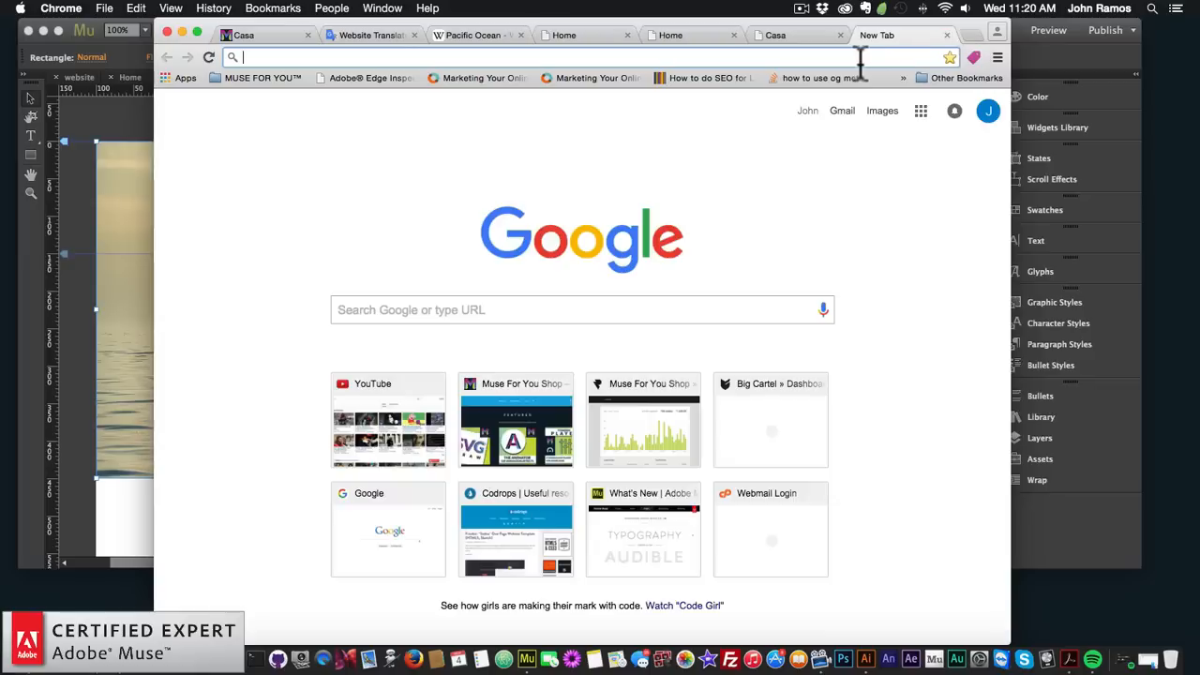
type("museforyoushop.com")
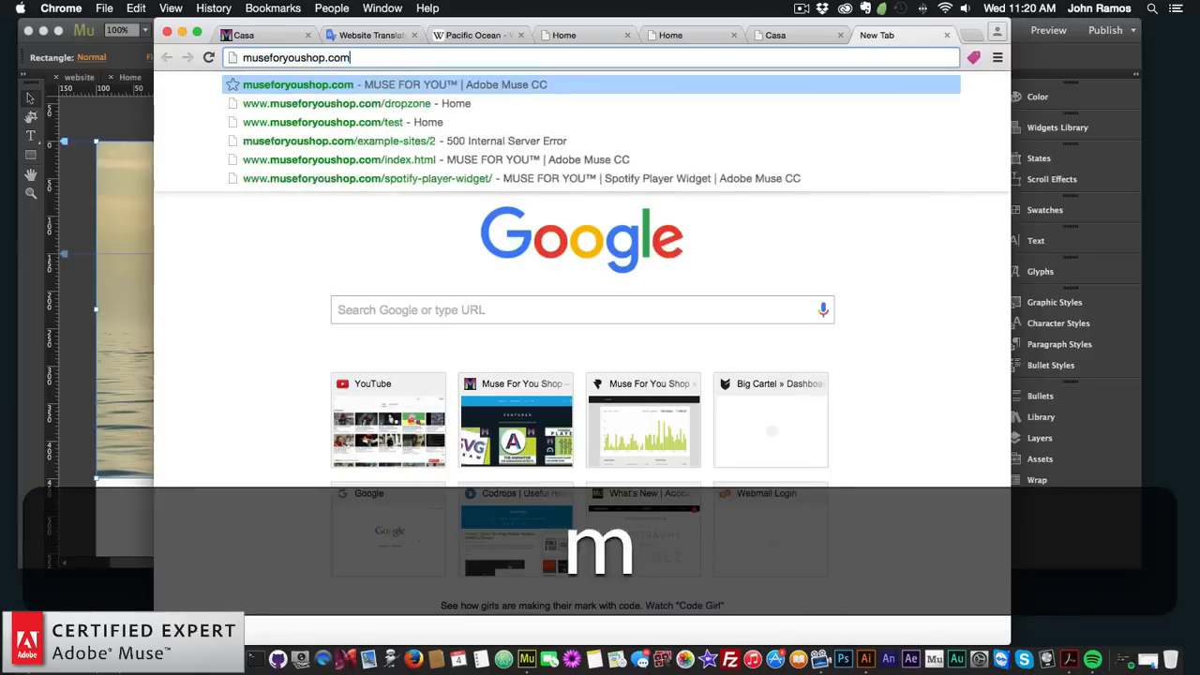
key("Return")
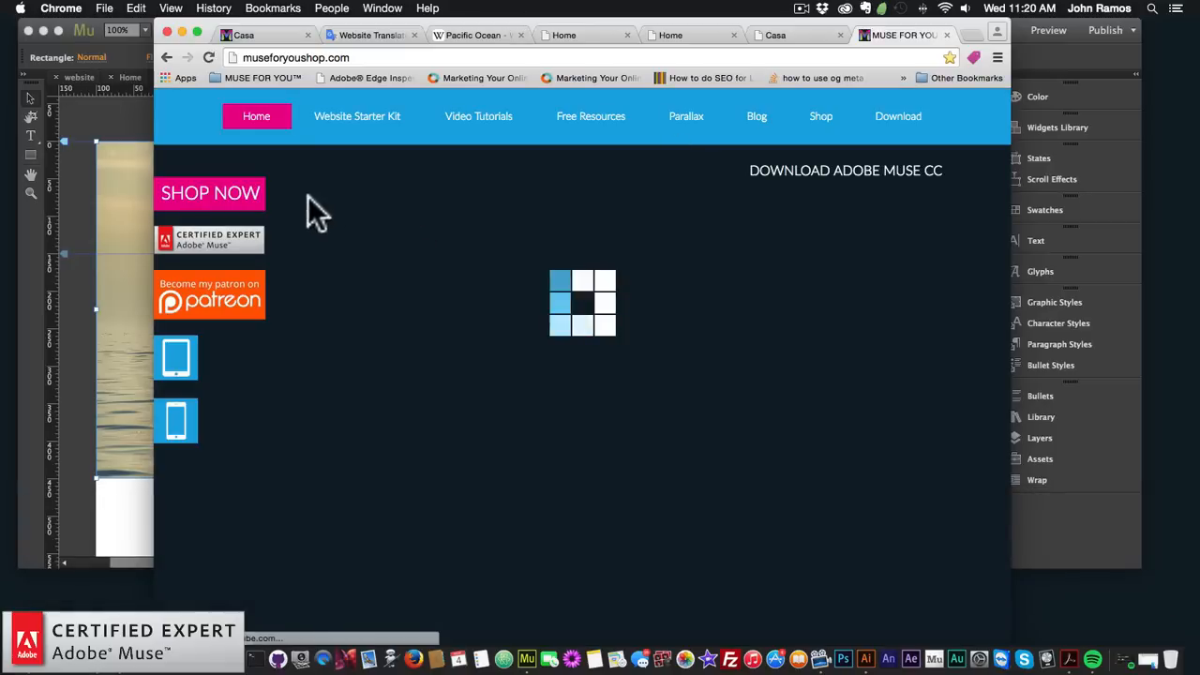
left_click(240, 199)
Browse the Adobe Muse widgets offered in the shop, including the subscription offer and the featured products
scroll(287, 303, "down", 10)
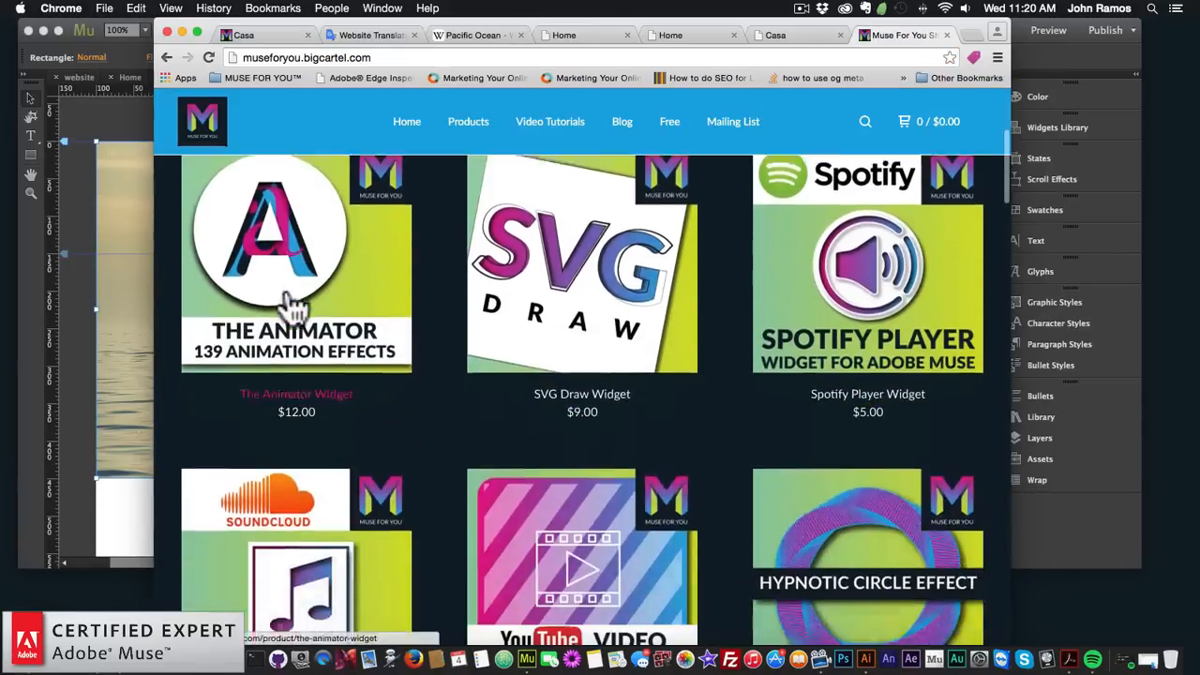
scroll(298, 305, "down", 10)
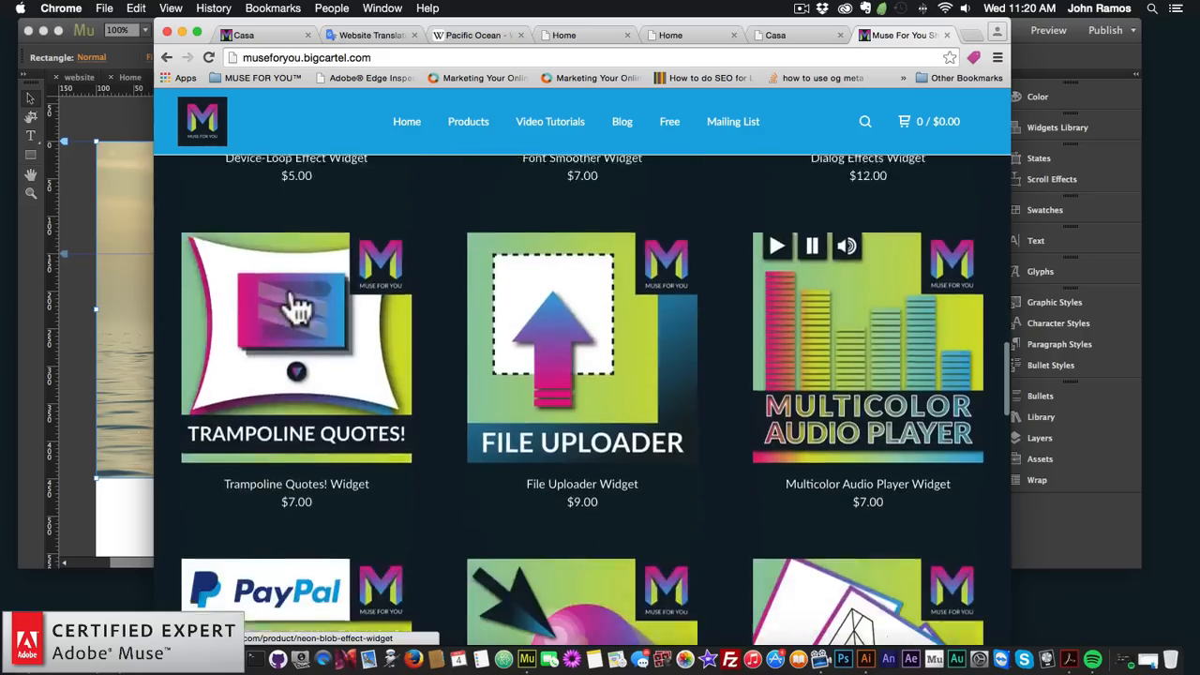
scroll(293, 290, "up", 20)
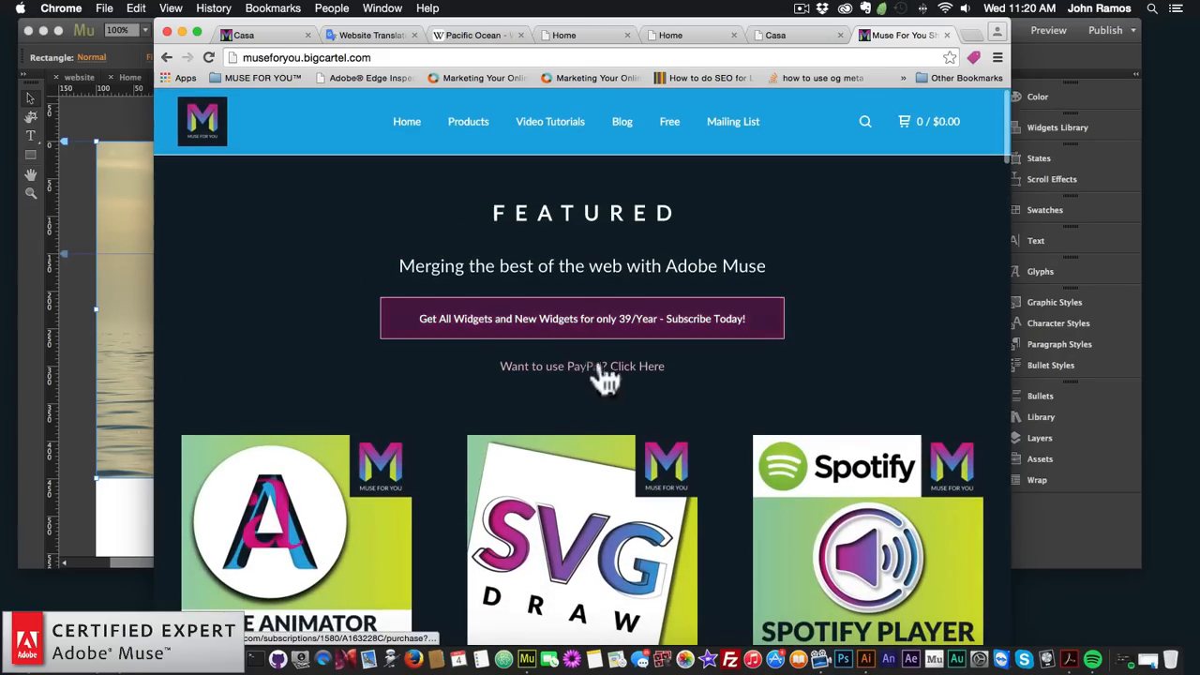
scroll(412, 387, "down", 20)
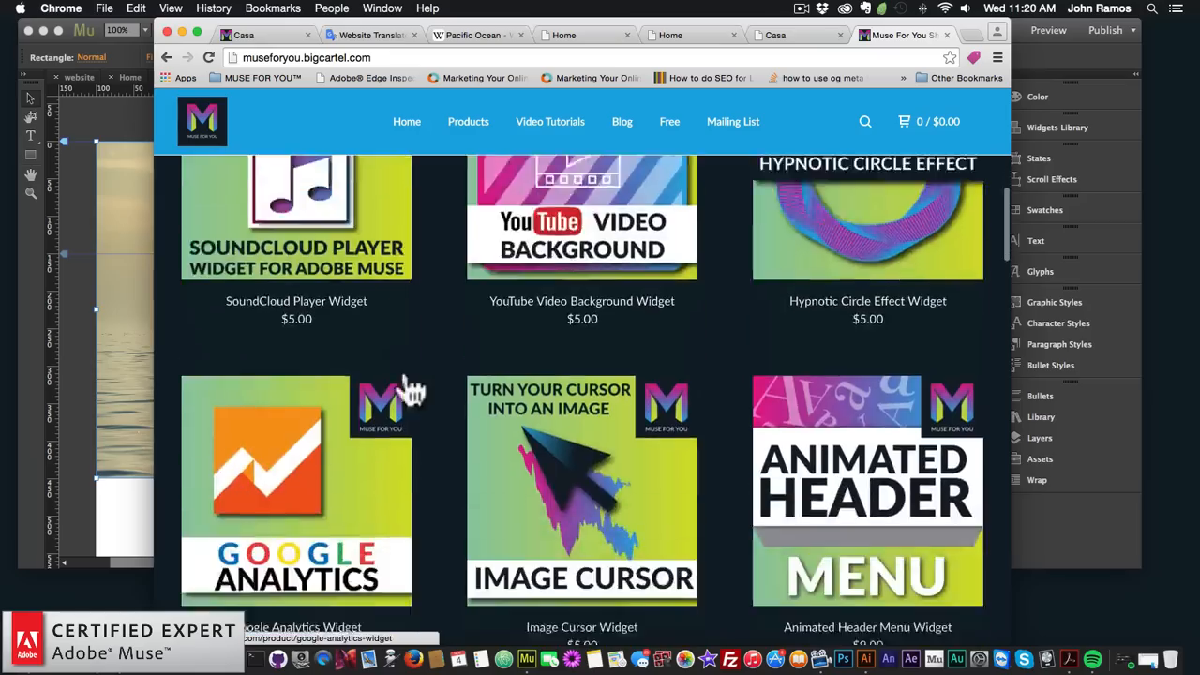
scroll(412, 389, "down", 20)
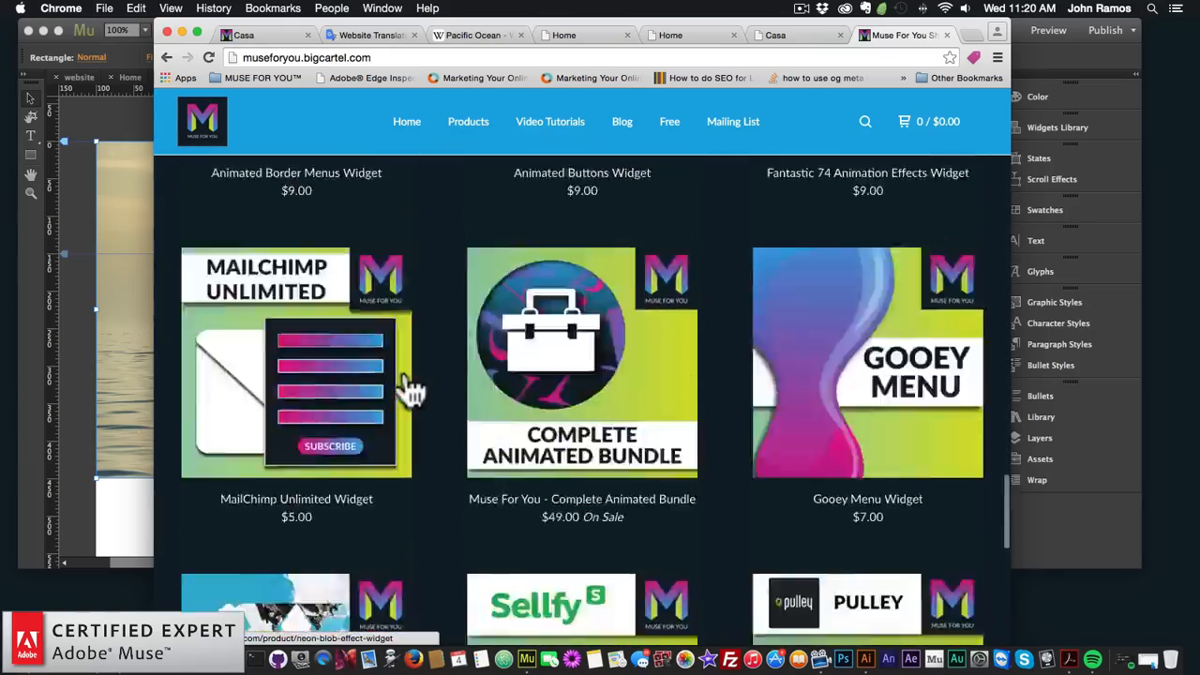
scroll(412, 389, "up", 20)
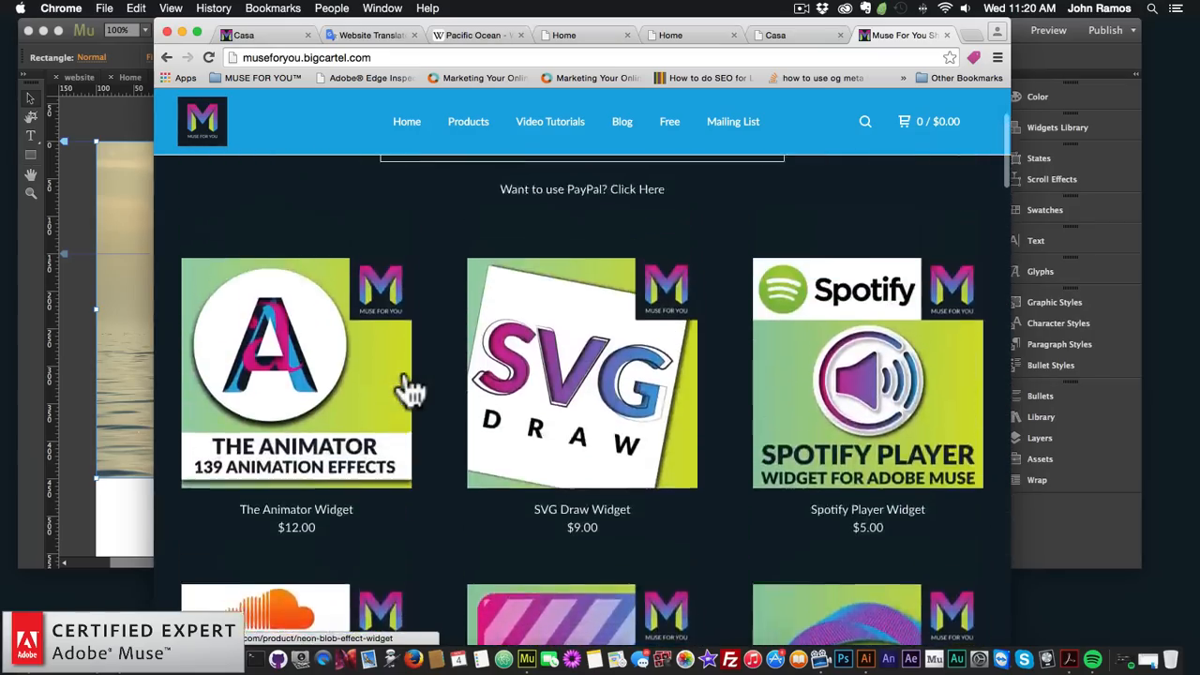
scroll(394, 410, "down", 5)
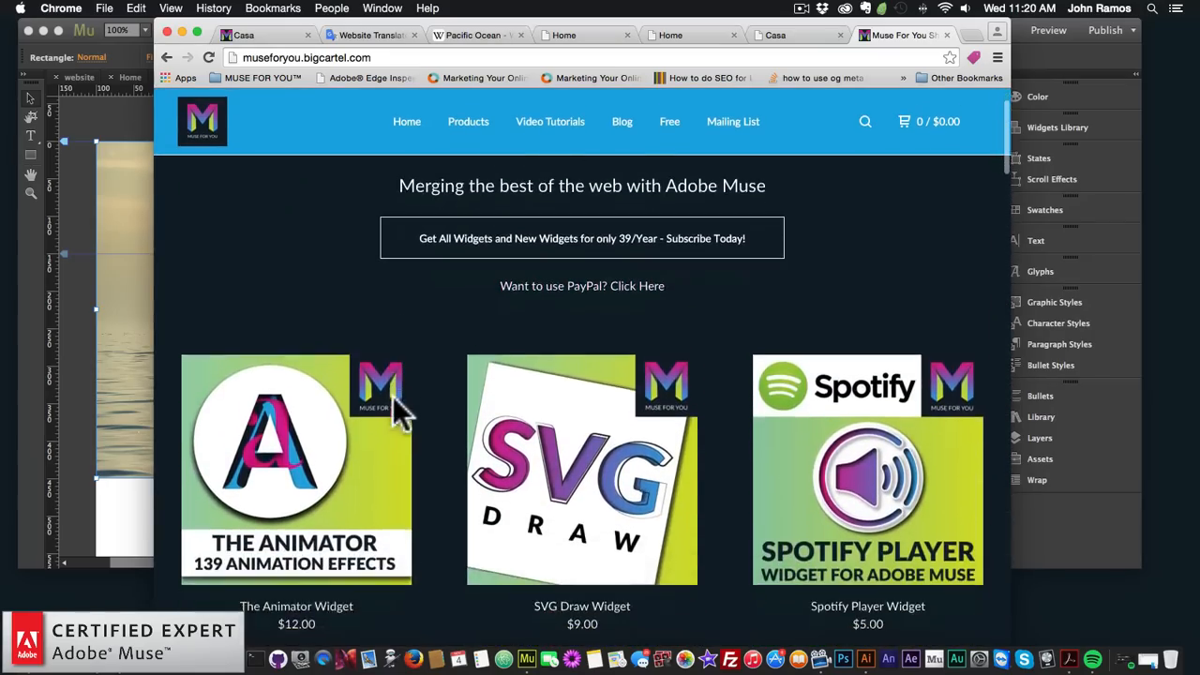
scroll(413, 409, "down", 2)
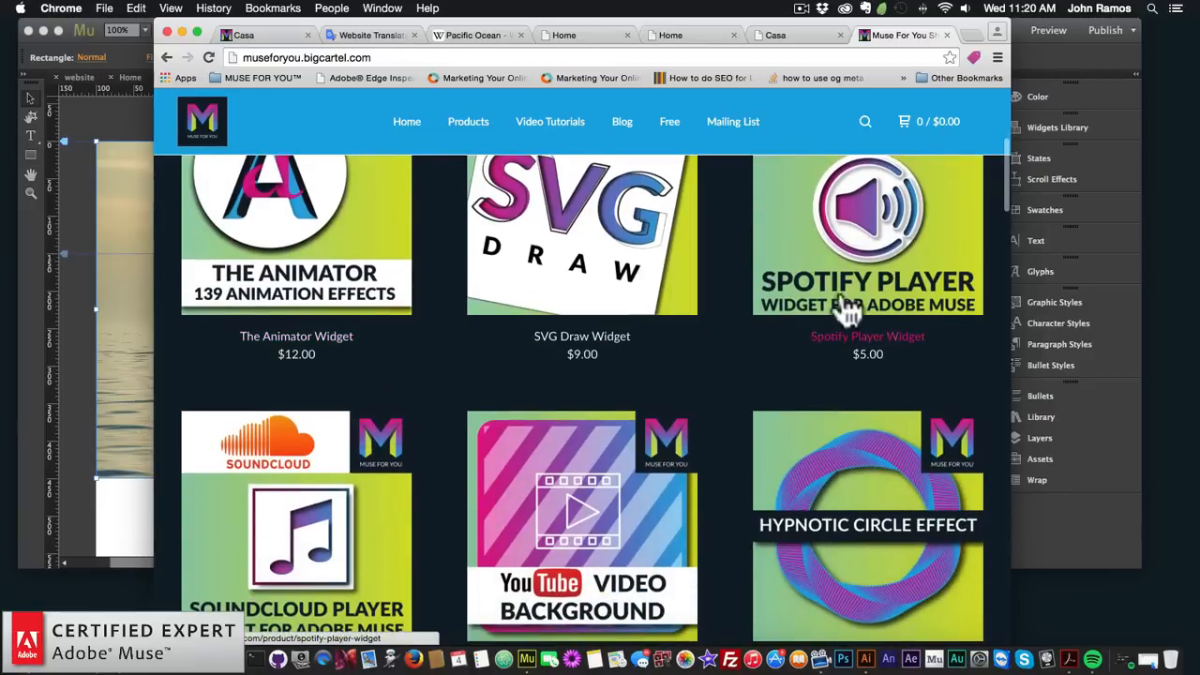
scroll(392, 408, "down", 4)
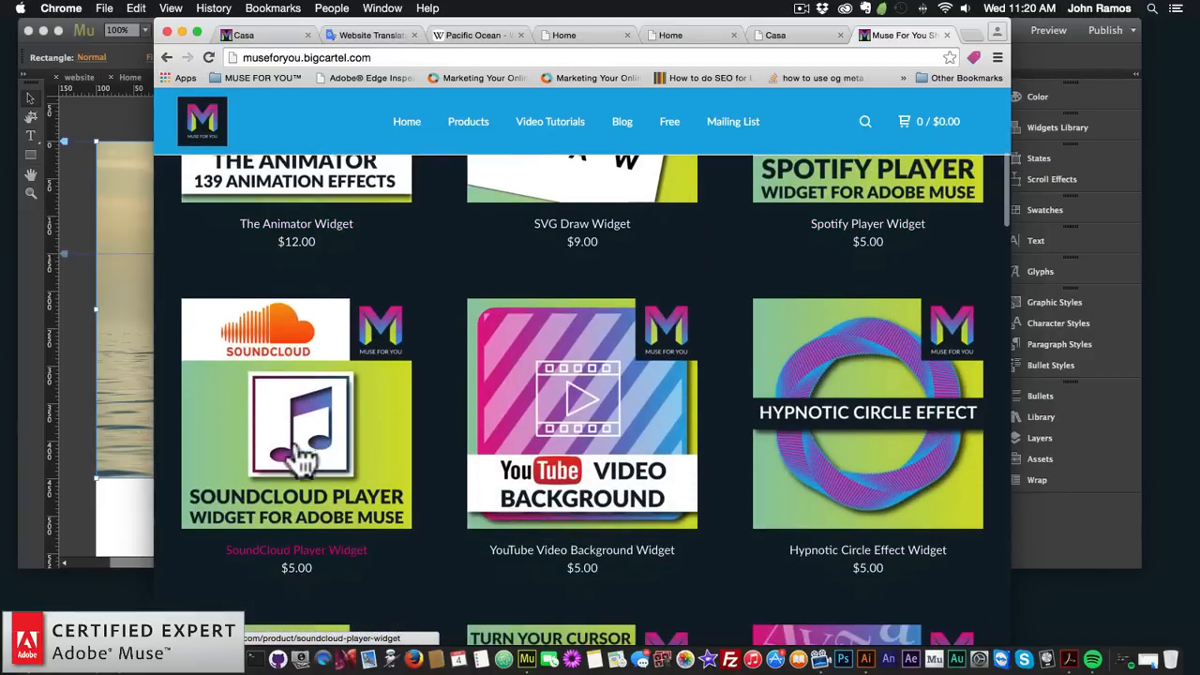
scroll(605, 474, "down", 5)
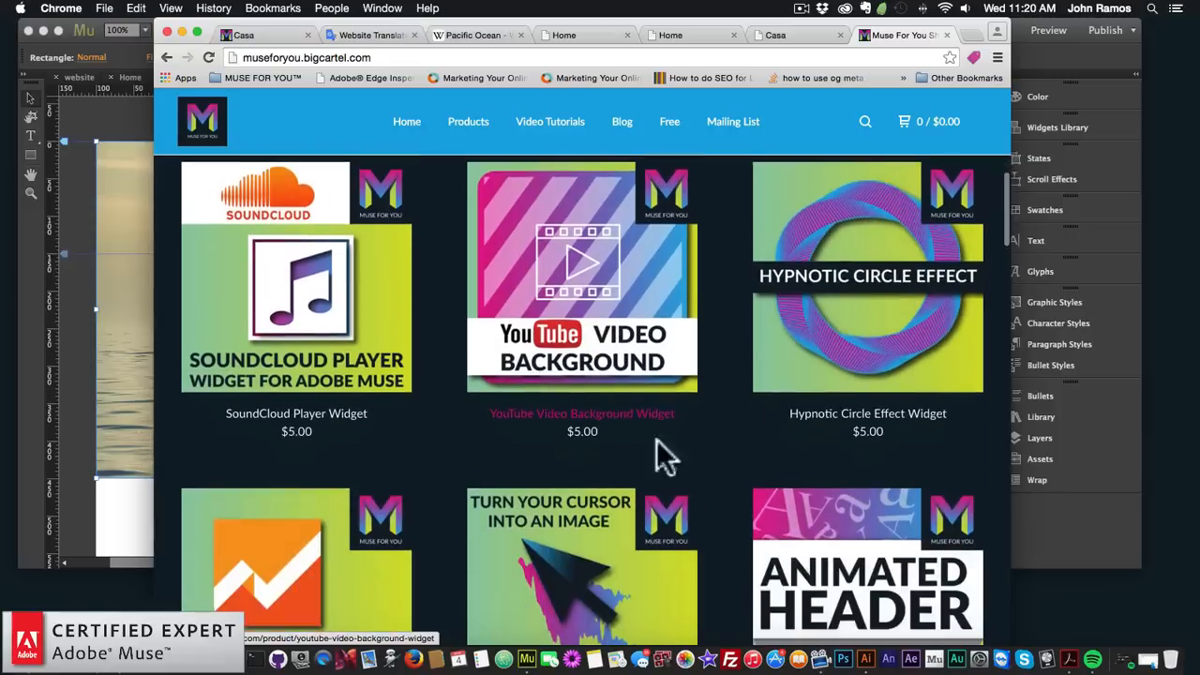
scroll(886, 305, "down", 8)
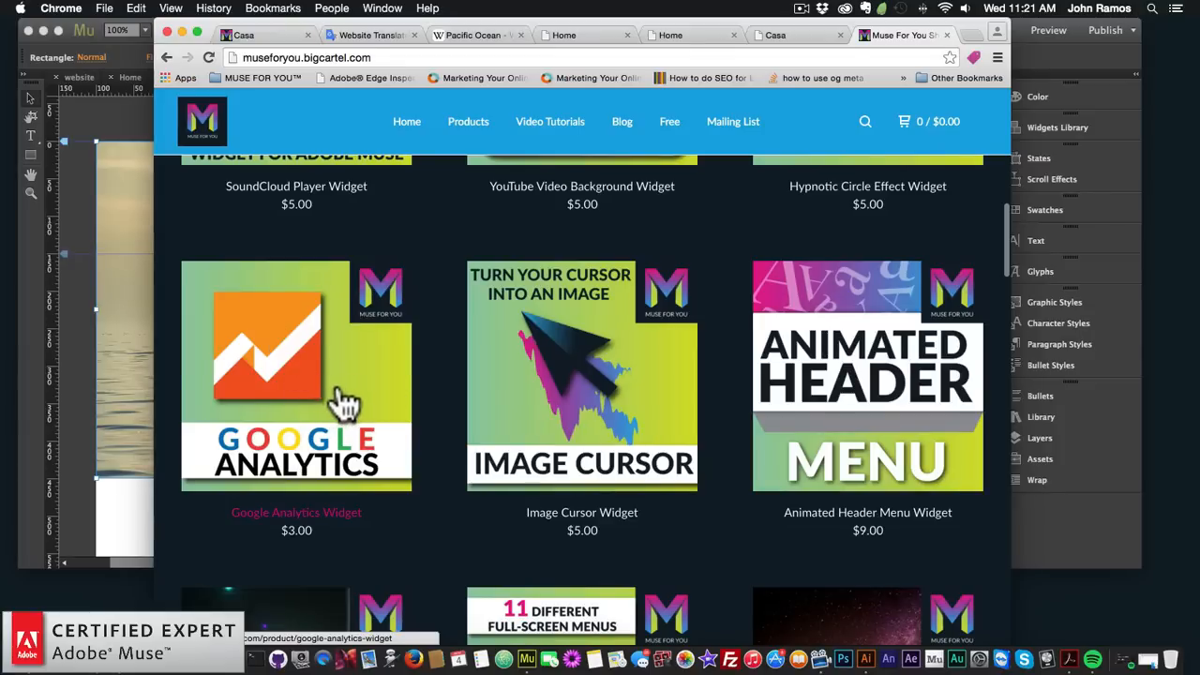
scroll(345, 403, "down", 7)
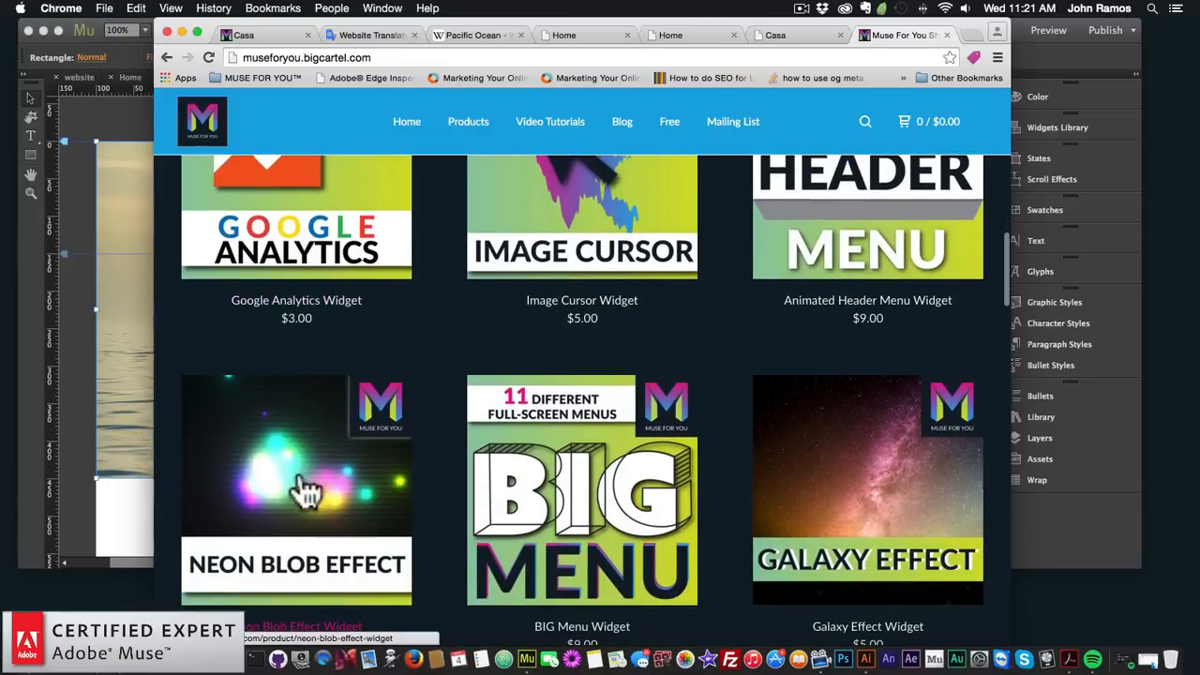
scroll(907, 560, "down", 12)
scroll(907, 560, "up", 15)
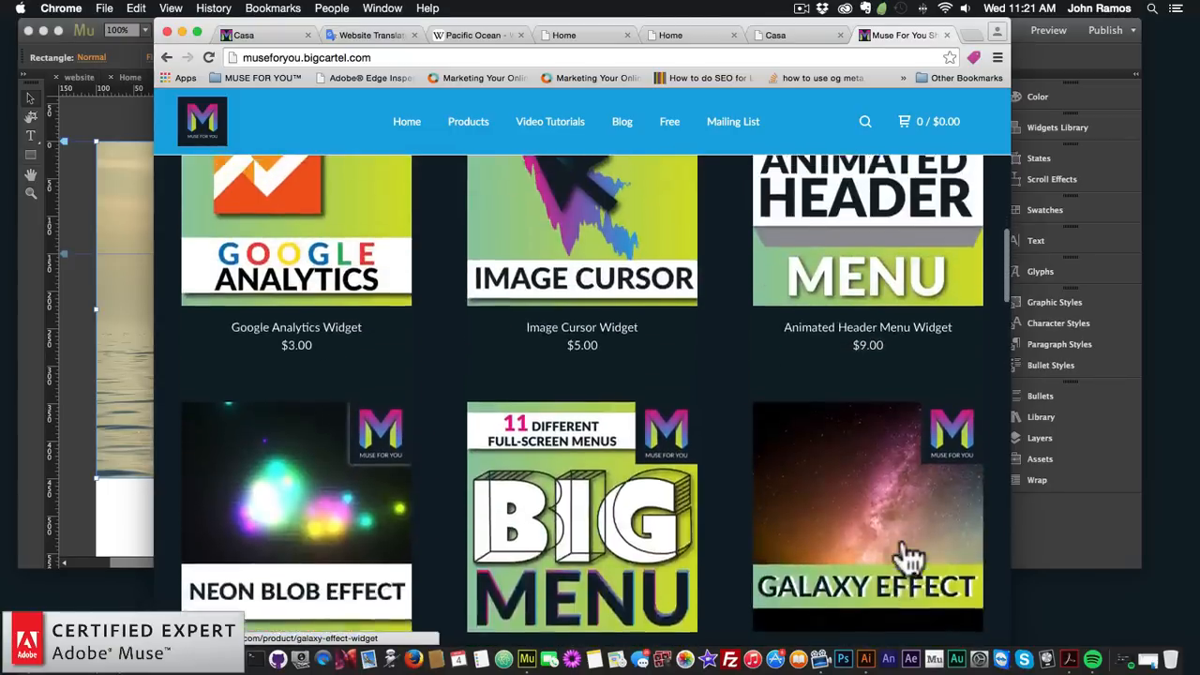
scroll(806, 469, "down", 3)
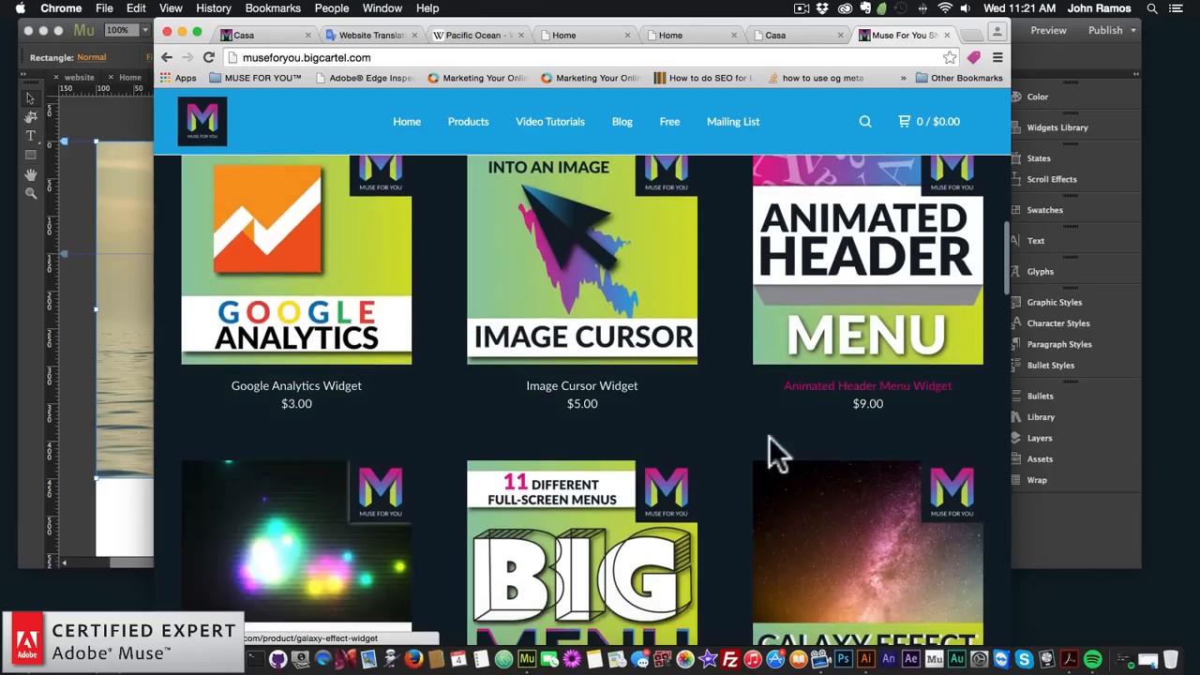
scroll(650, 554, "up", 8)
scroll(651, 551, "down", 13)
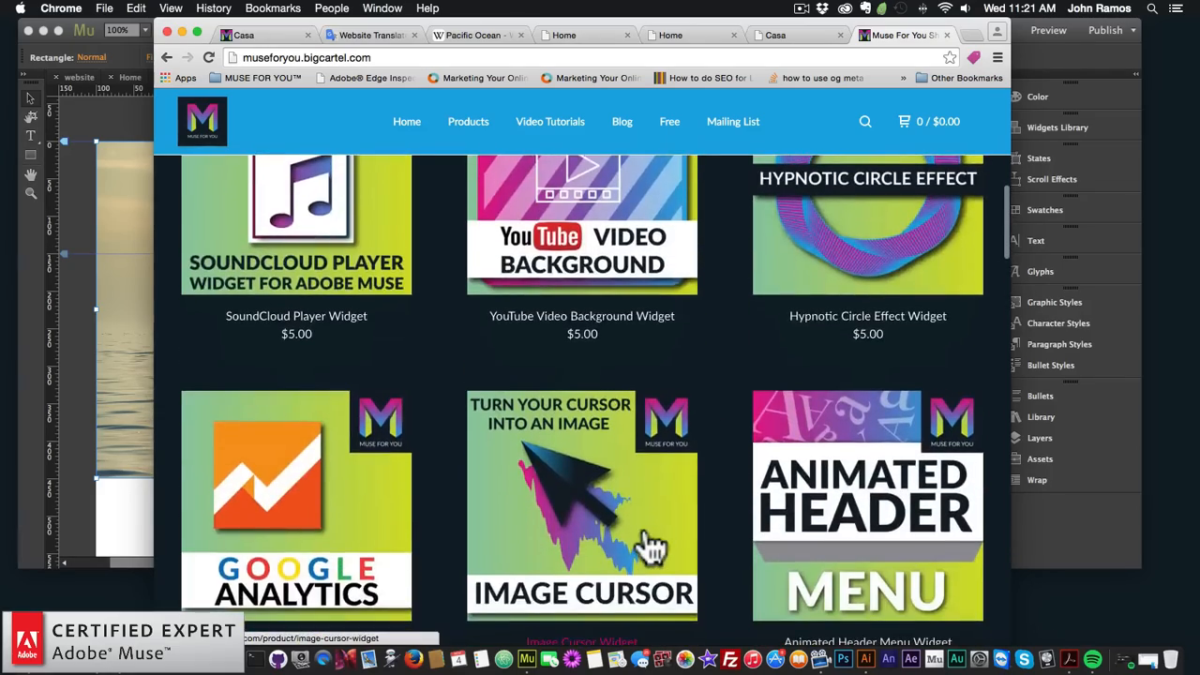
scroll(645, 533, "down", 2)
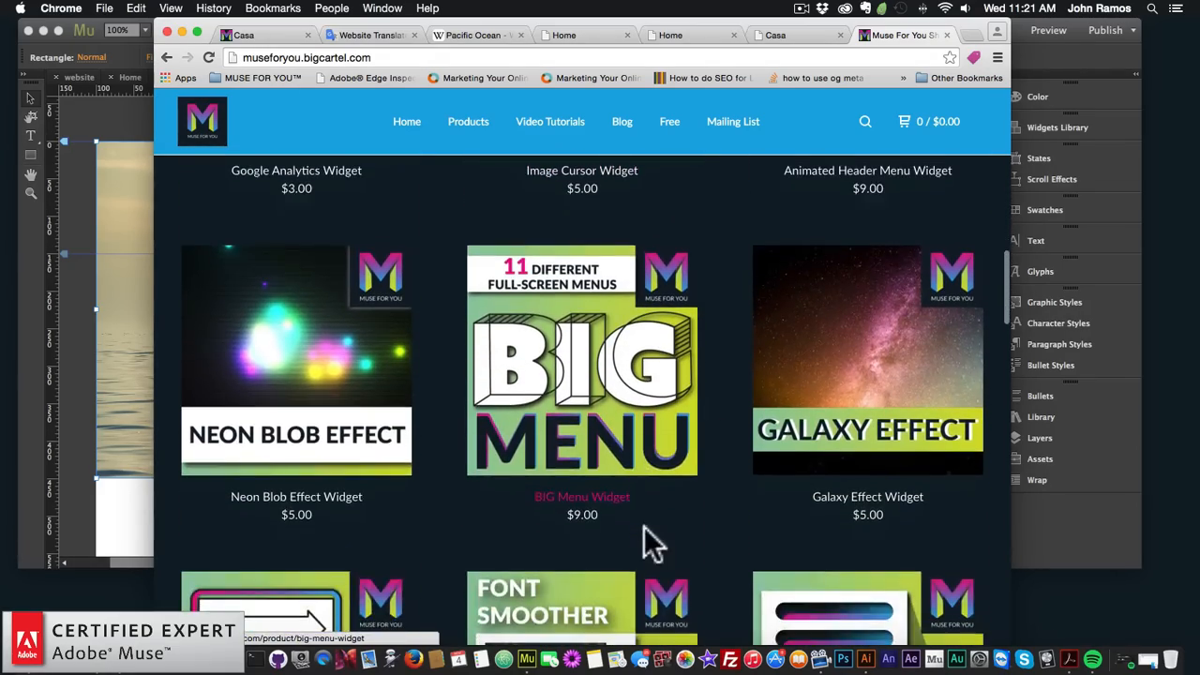
scroll(645, 527, "up", 20)
scroll(645, 531, "up", 3)
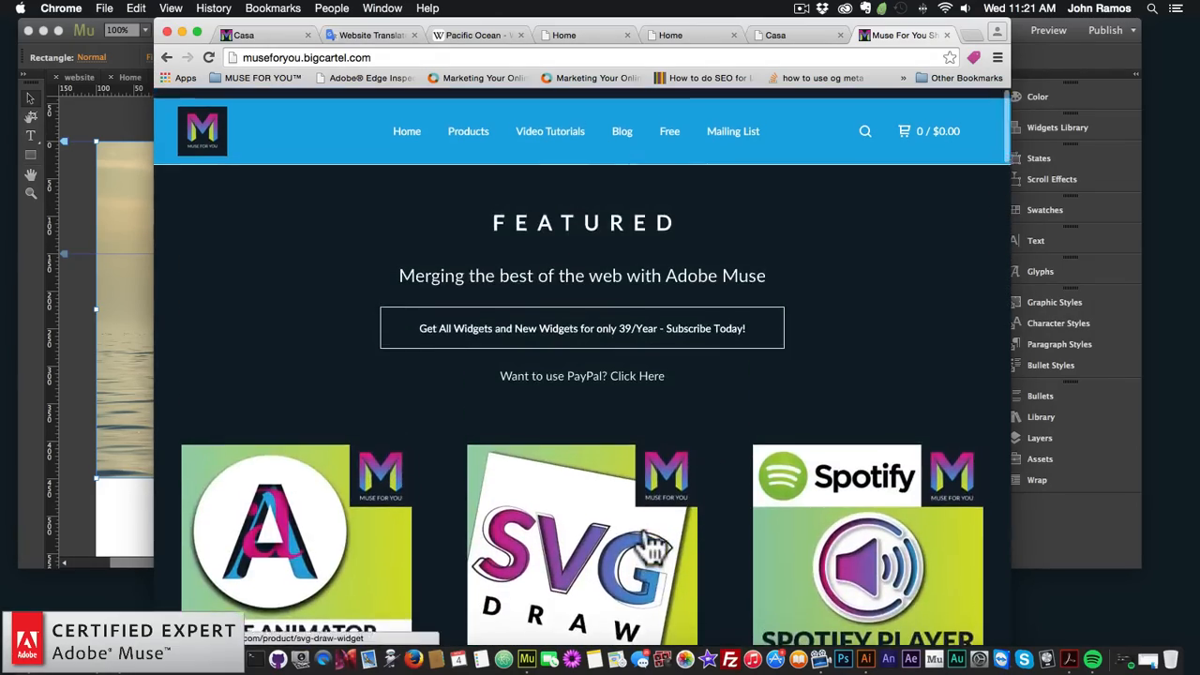